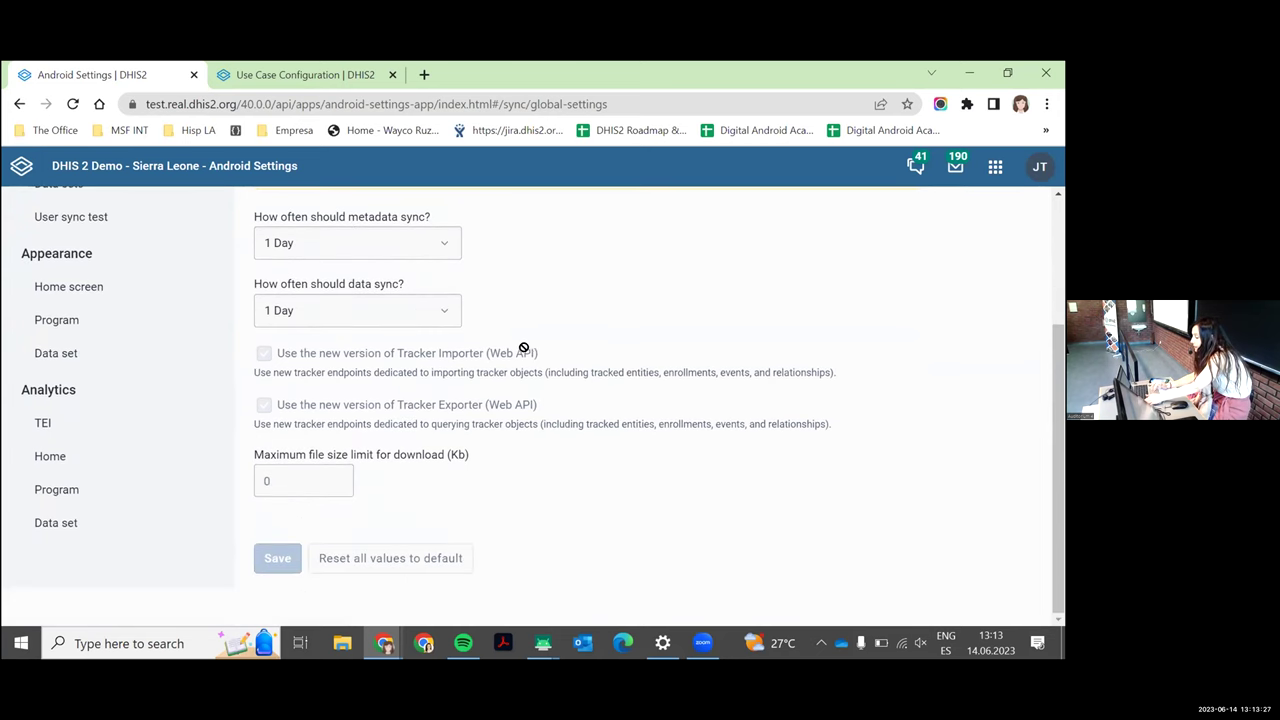
Step: Open the Programs synchronization settings and review the global and program-specific download options
scroll(108, 290, "up", 2)
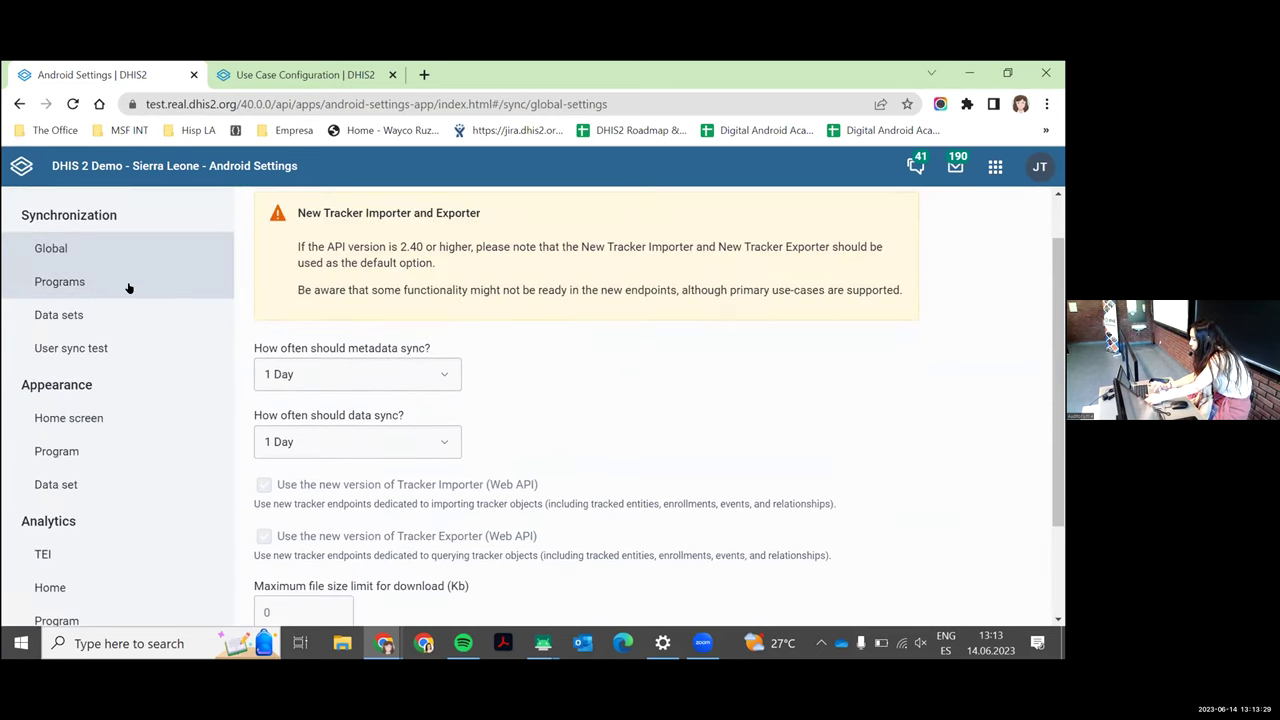
left_click(128, 288)
scroll(409, 297, "up", 1)
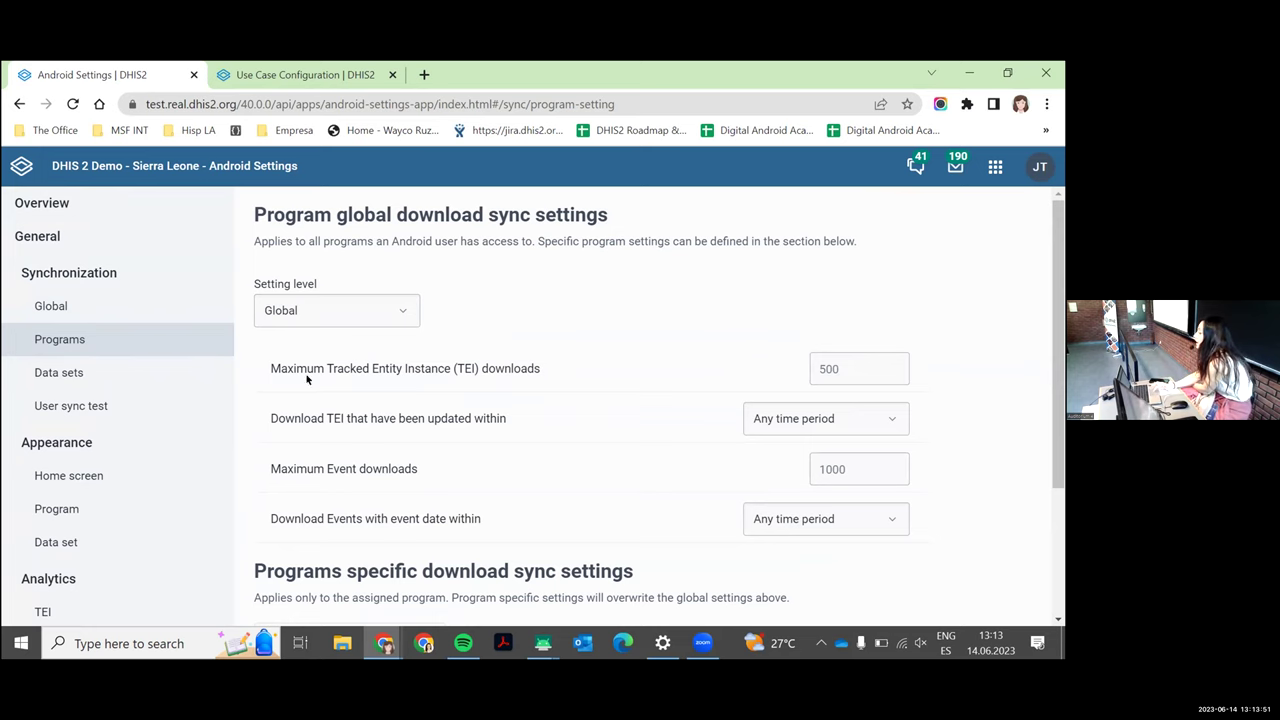
scroll(385, 378, "down", 1)
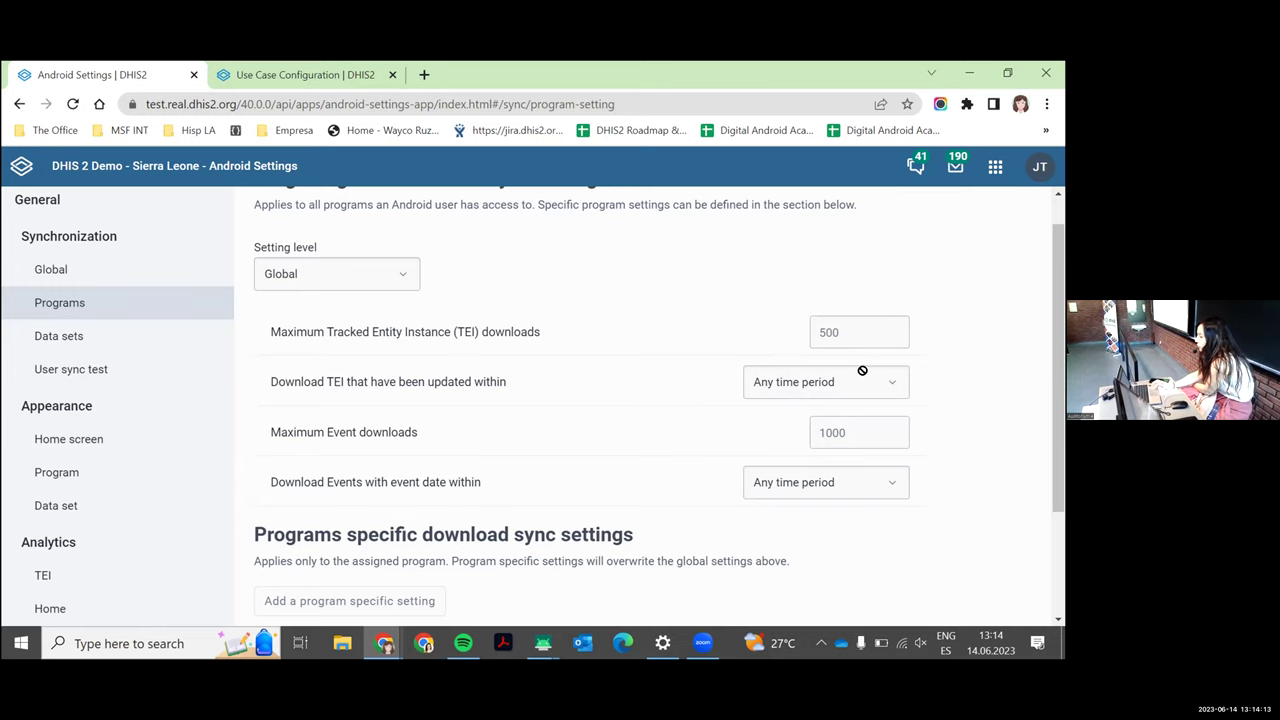
scroll(570, 374, "down", 1)
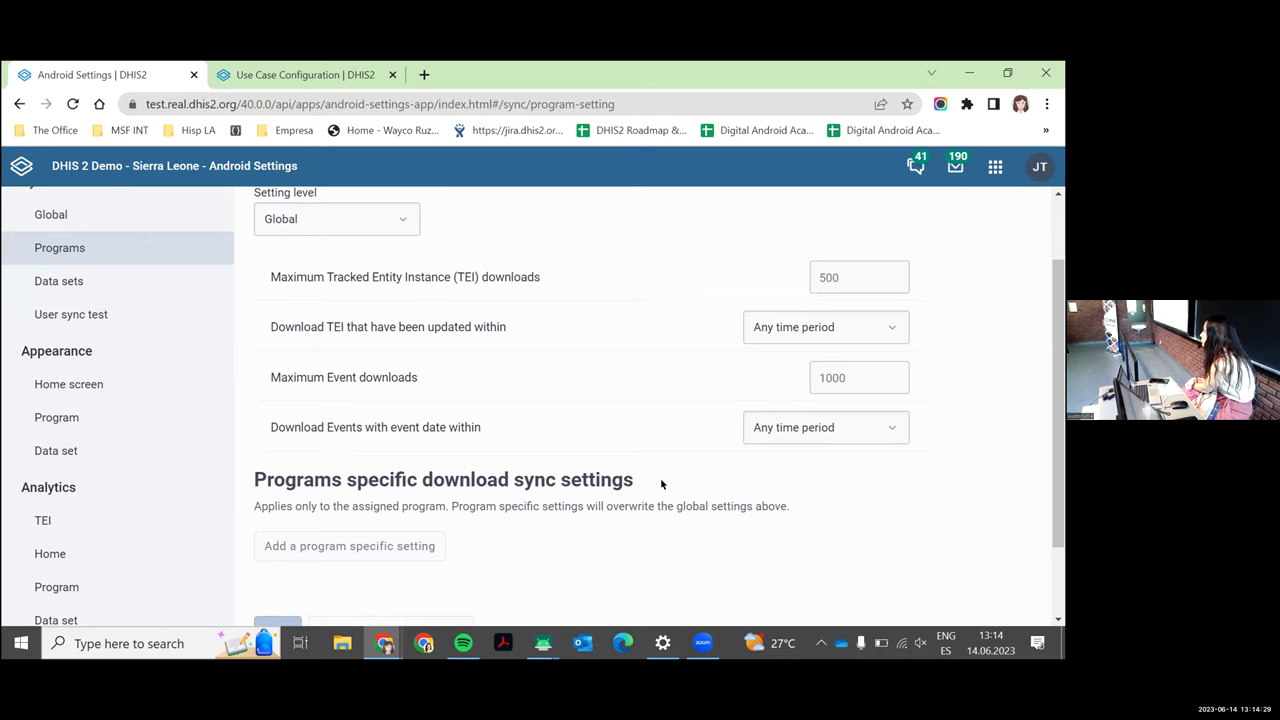
scroll(660, 483, "down", 1)
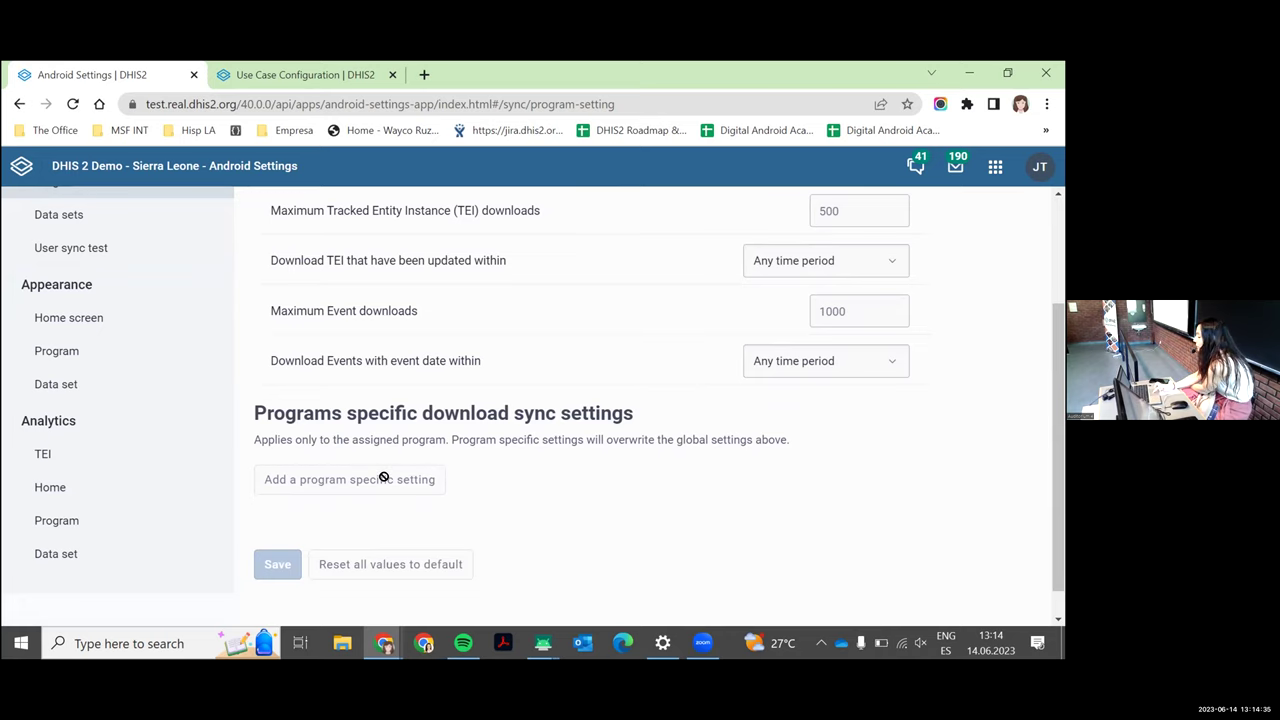
scroll(383, 478, "up", 3)
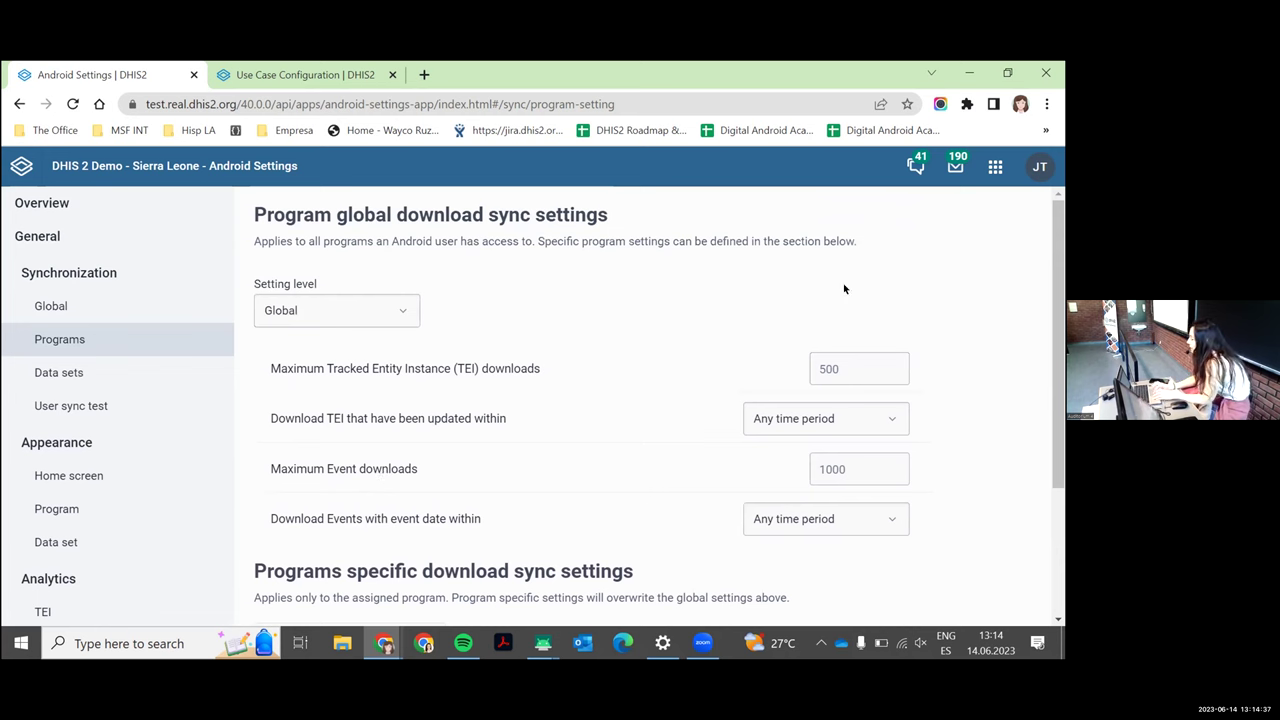
Step: Log out and sign back in as the system user with the saved account password
left_click(1040, 166)
left_click(885, 418)
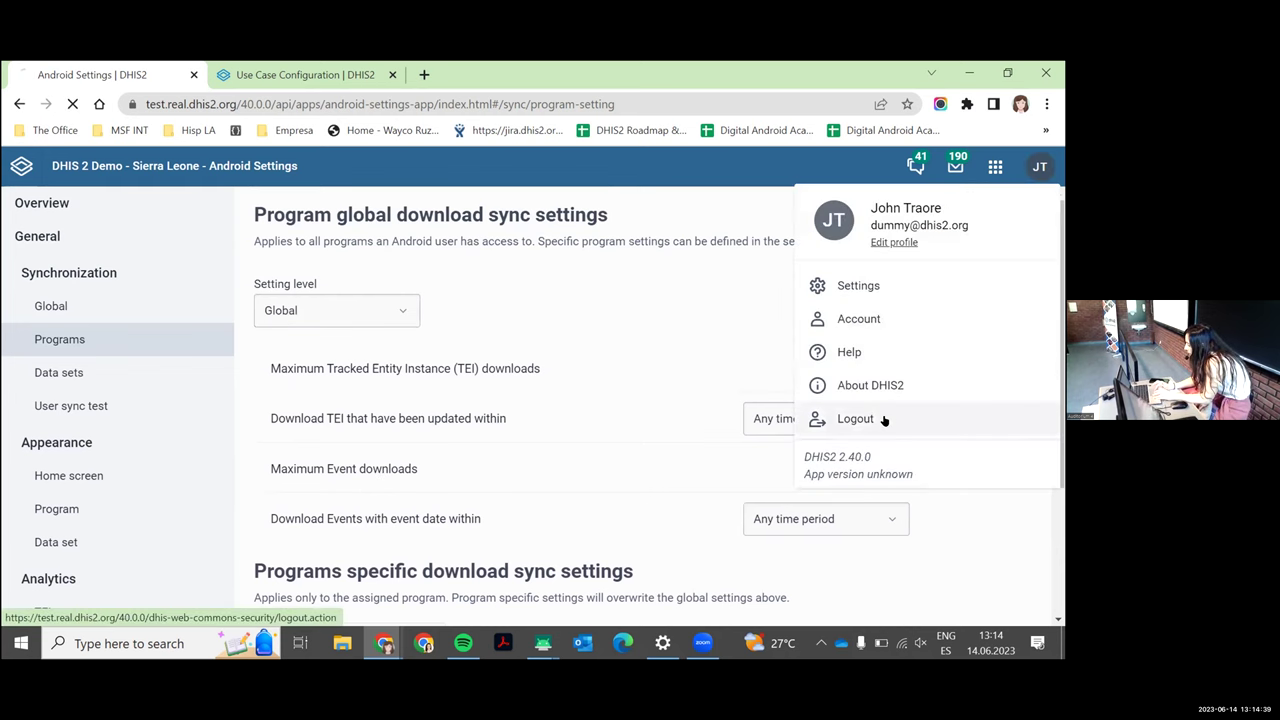
left_click(474, 338)
key("ctrl+a")
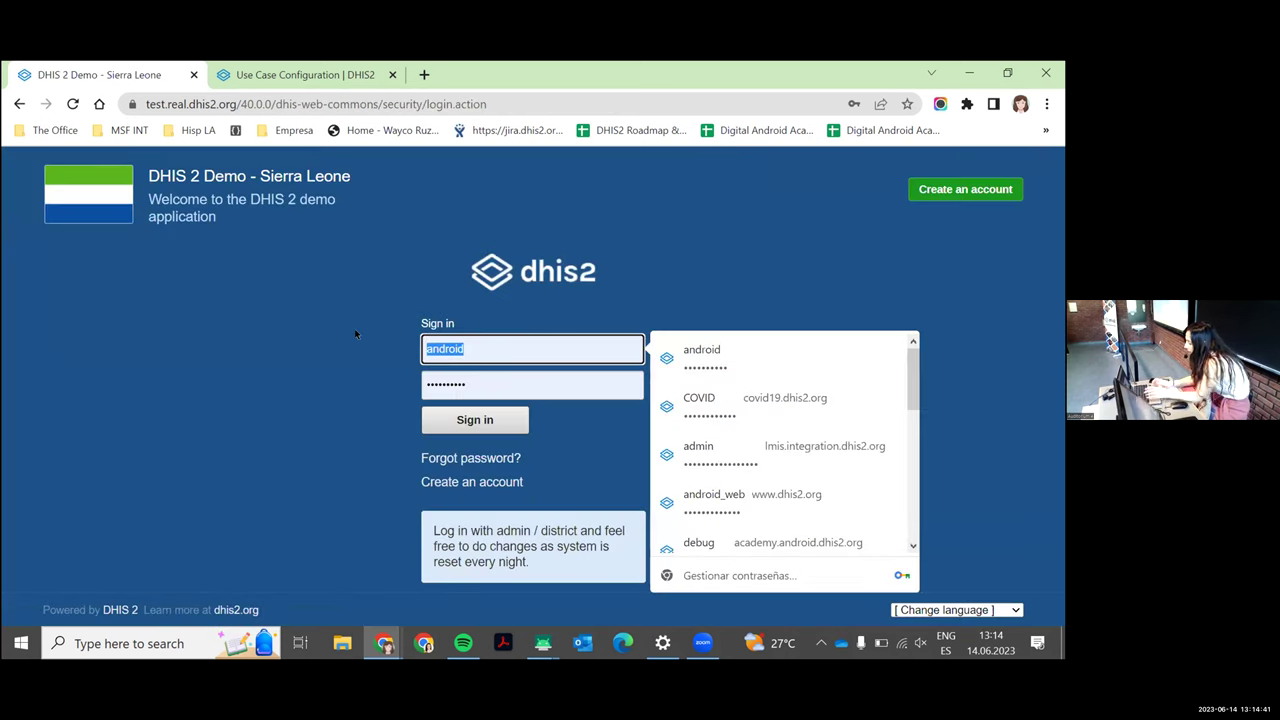
type("system")
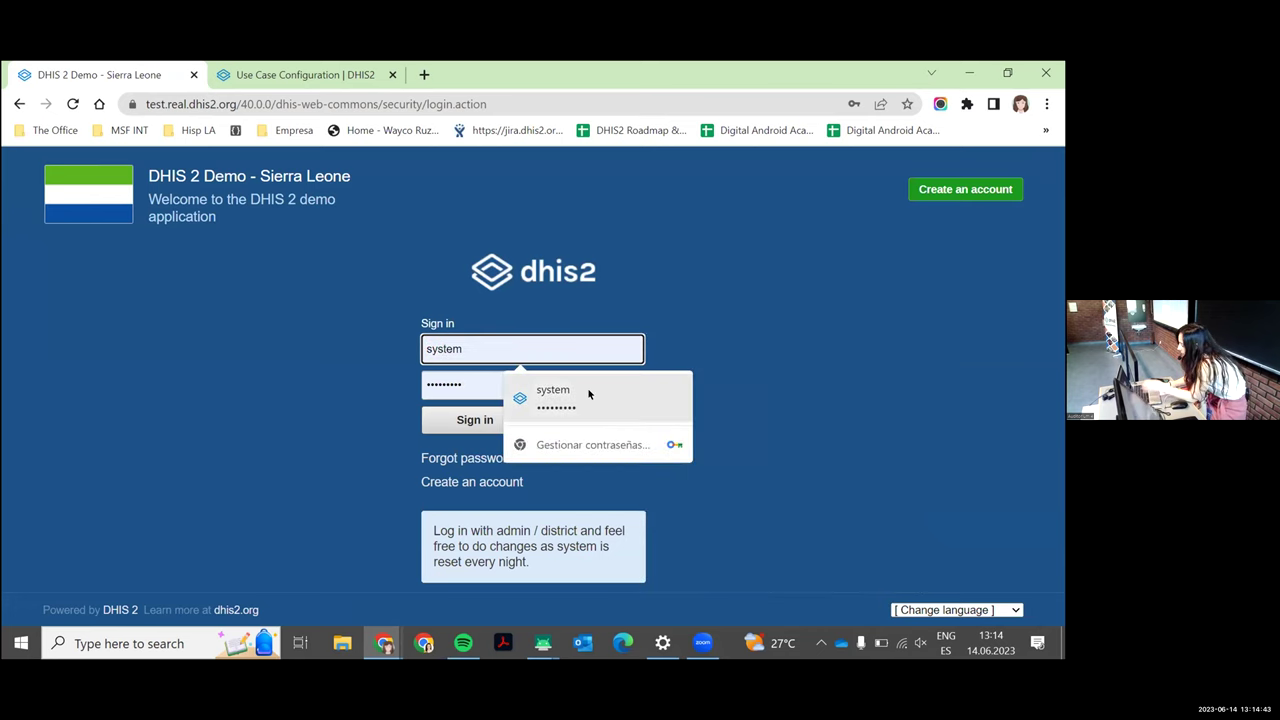
left_click(587, 389)
left_click(475, 420)
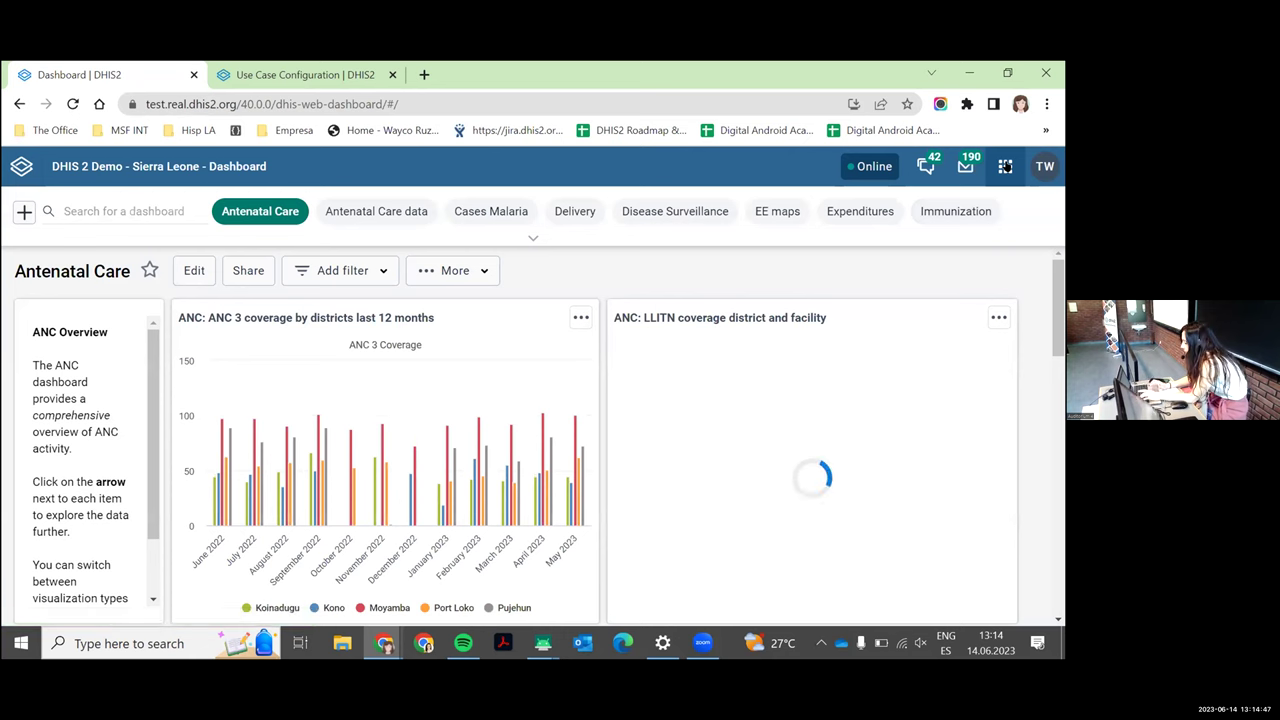
Step: Find the Android Settings app by searching for "set" and open its Programs synchronization settings
left_click(1005, 166)
type("set")
left_click(842, 276)
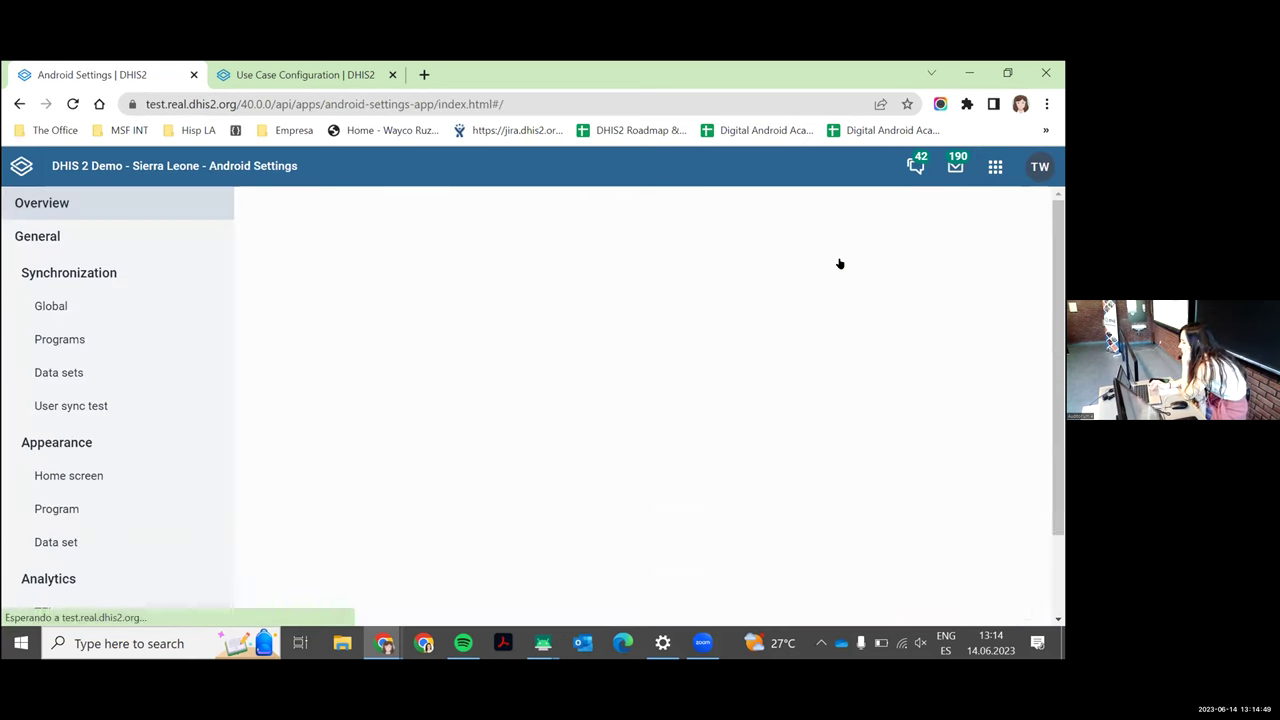
scroll(300, 420, "down", 1)
left_click(62, 286)
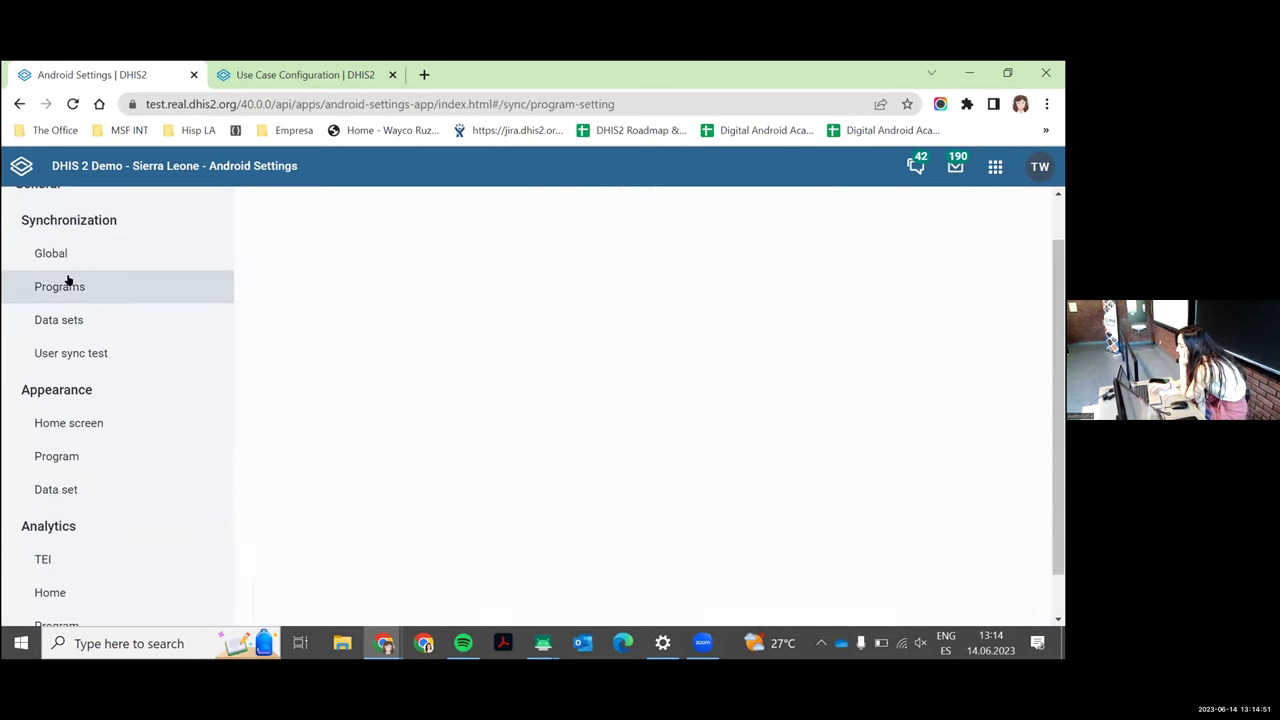
Step: Examine the time period options for TEI downloads by update date and for event downloads by event date
left_click(800, 363)
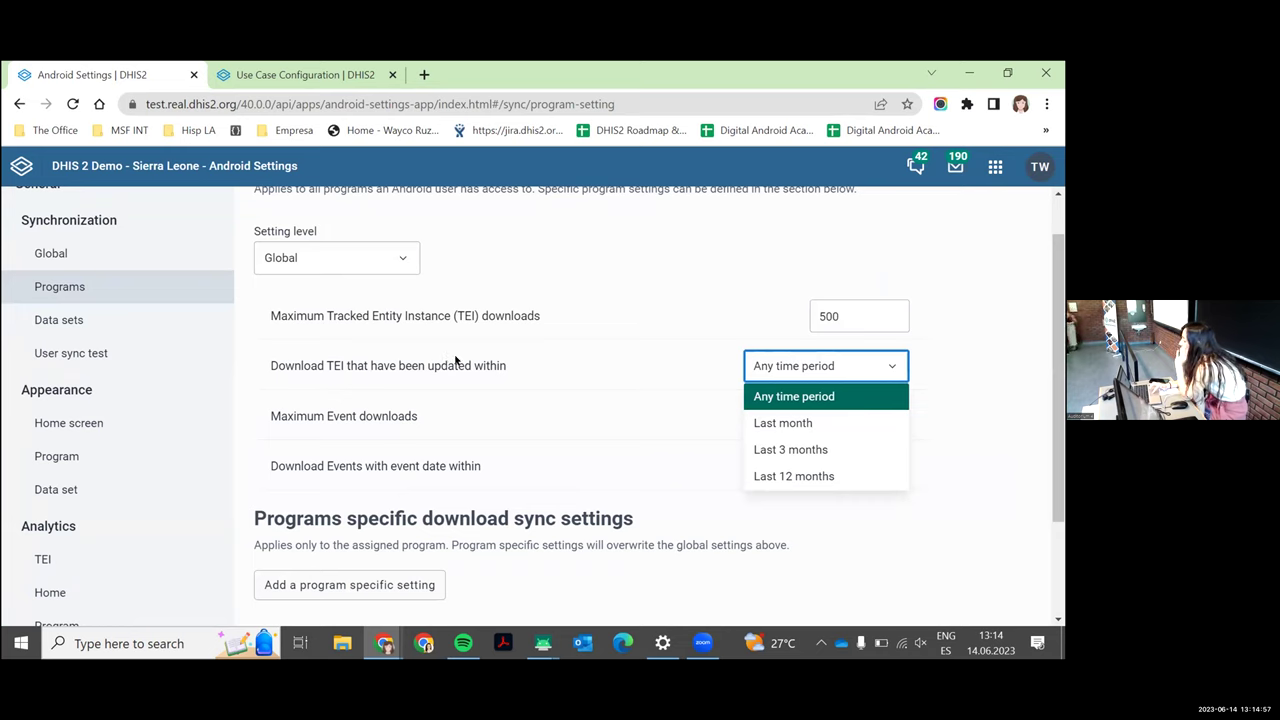
left_click(674, 366)
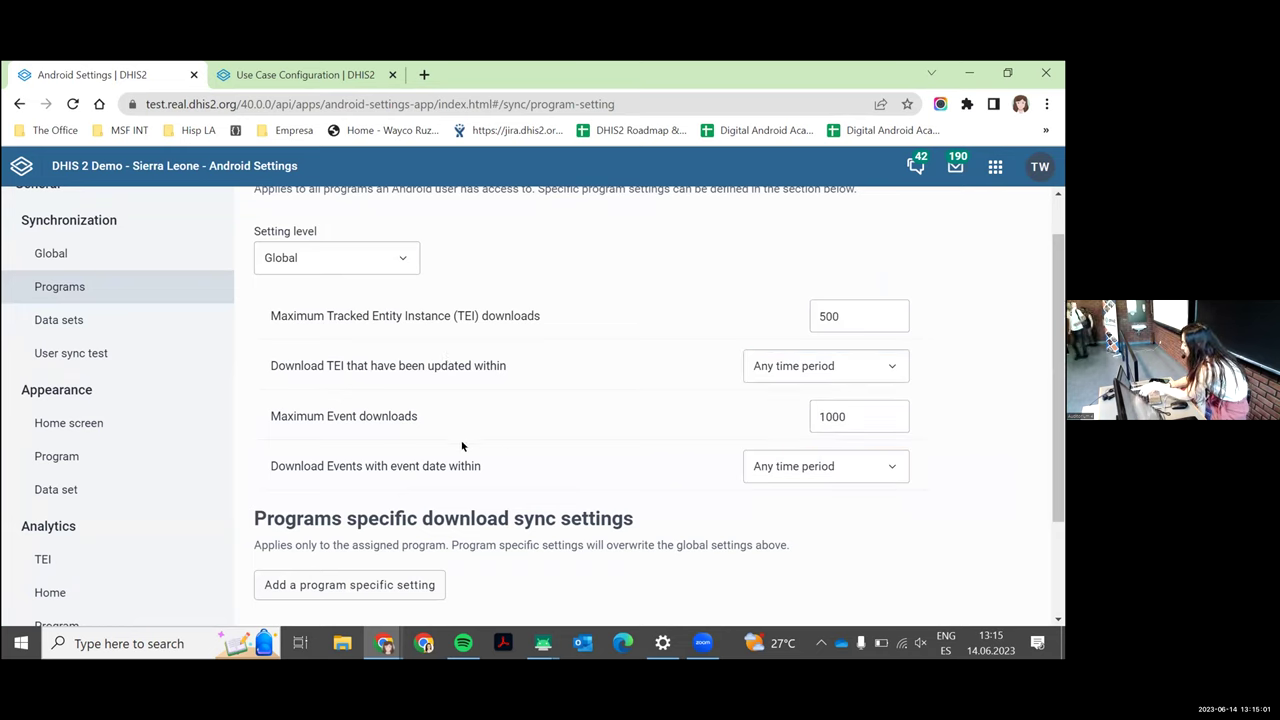
left_click(872, 467)
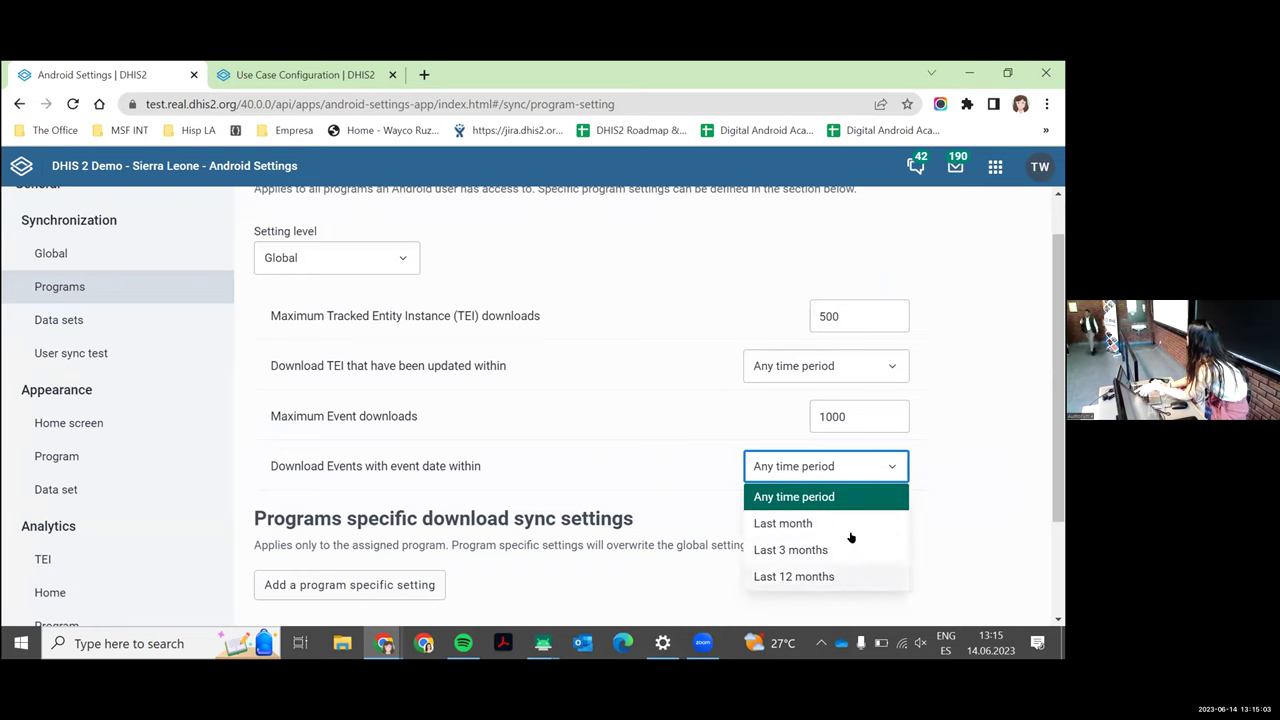
left_click(587, 428)
scroll(587, 428, "down", 1)
scroll(587, 429, "up", 1)
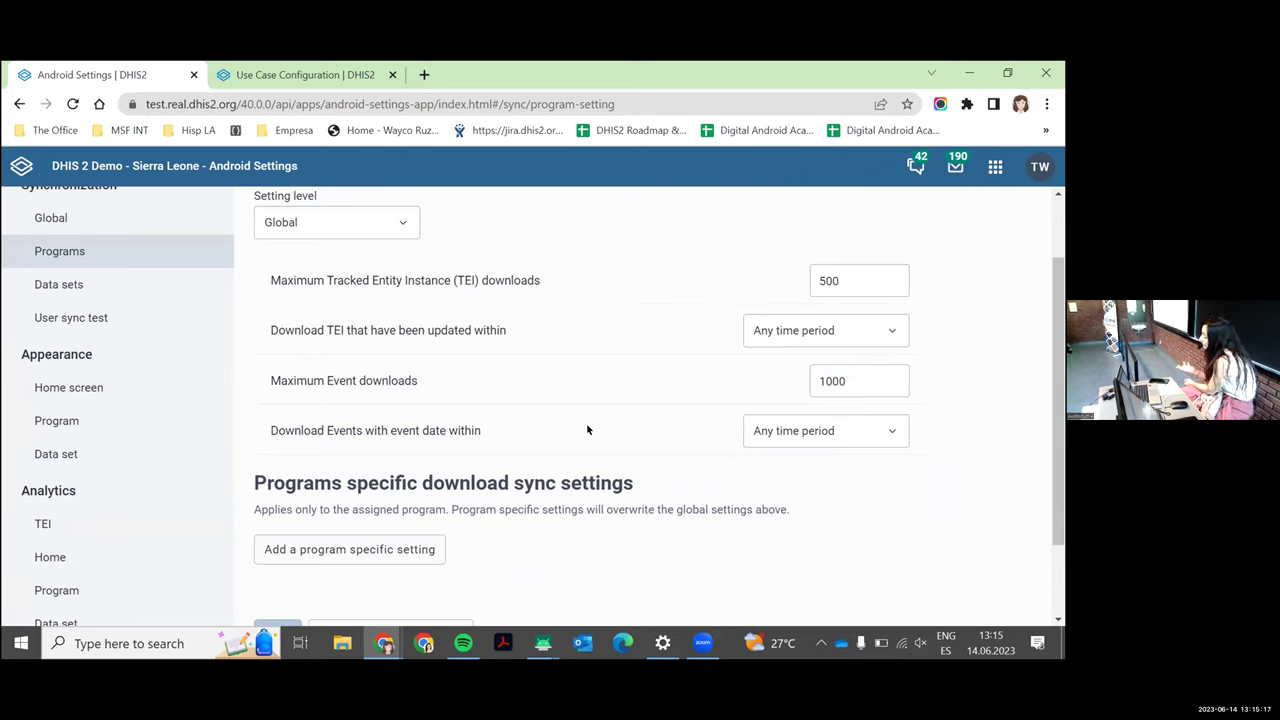
Step: Examine the setting level options available for the program global download sync settings
scroll(587, 427, "up", 1)
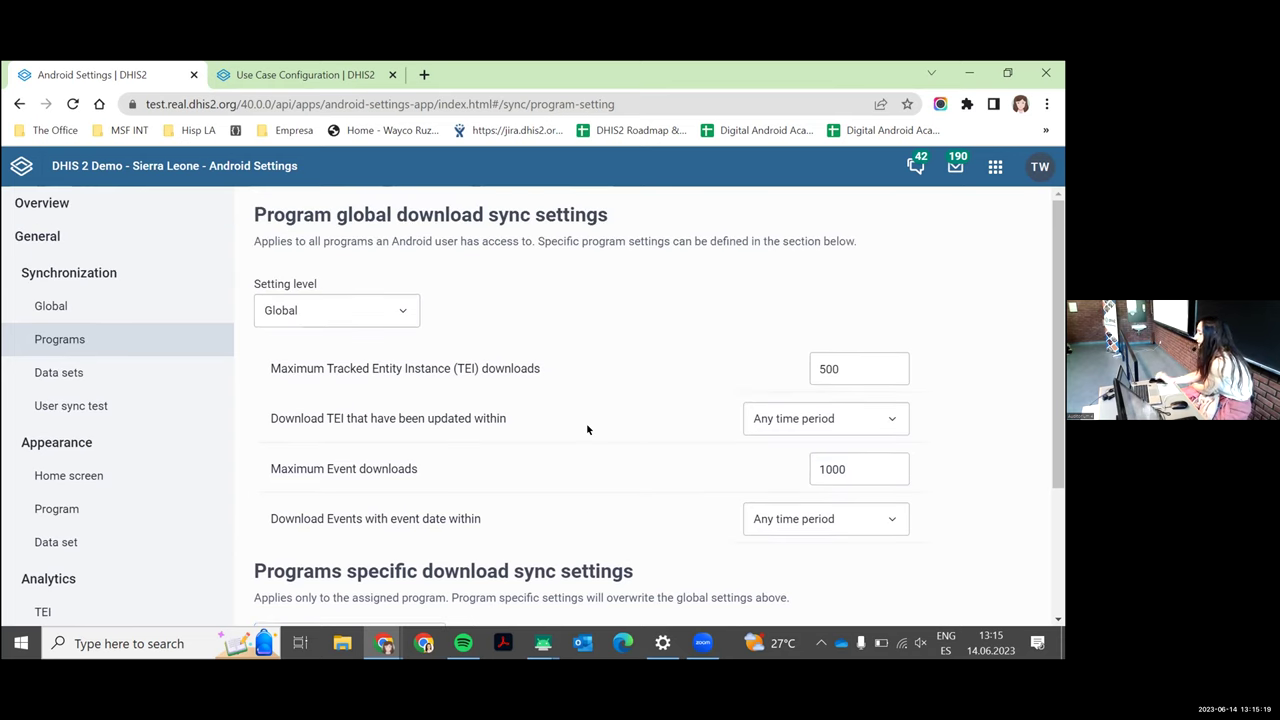
left_click(397, 314)
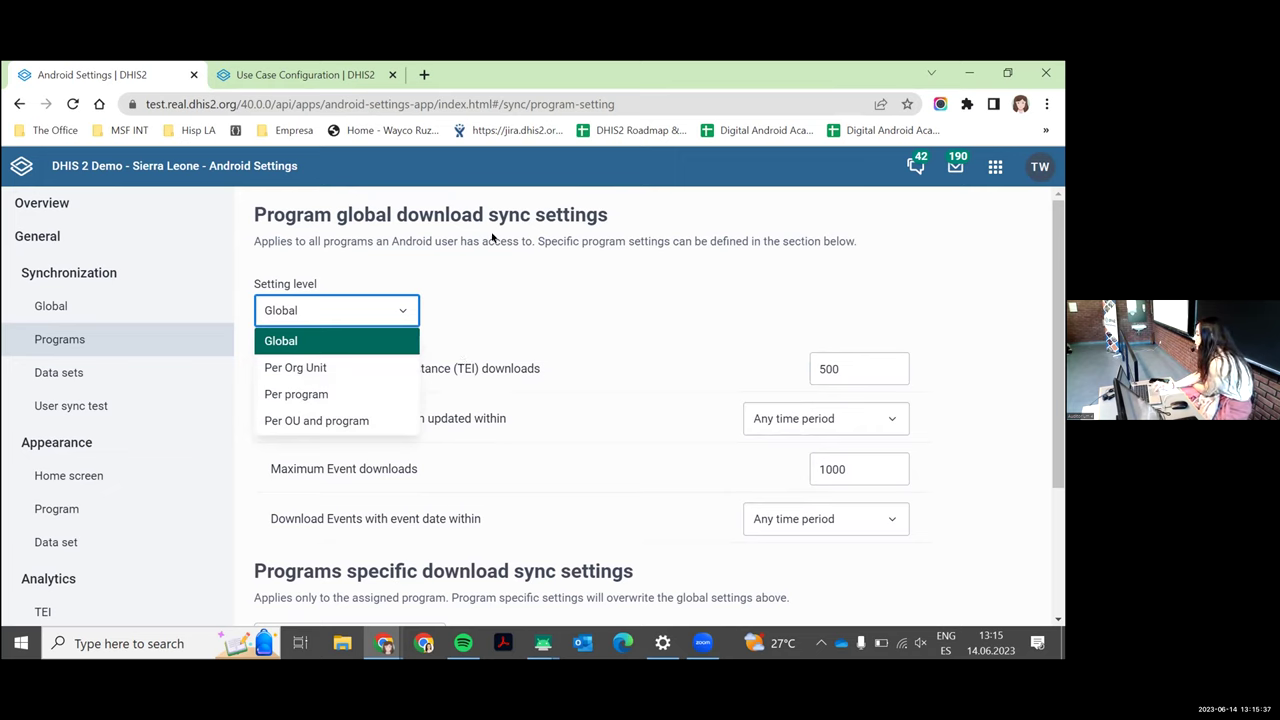
left_click(533, 325)
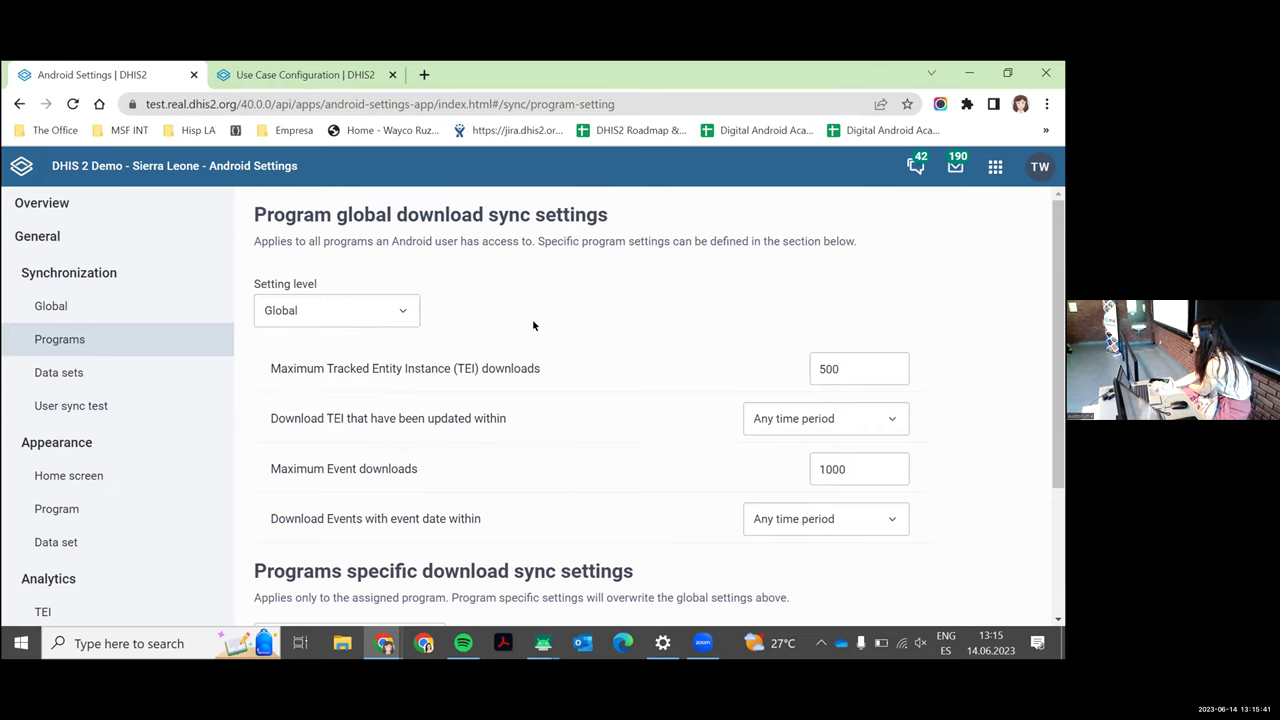
Step: View the programs available for a program specific download setting, then cancel without adding one
scroll(532, 323, "down", 2)
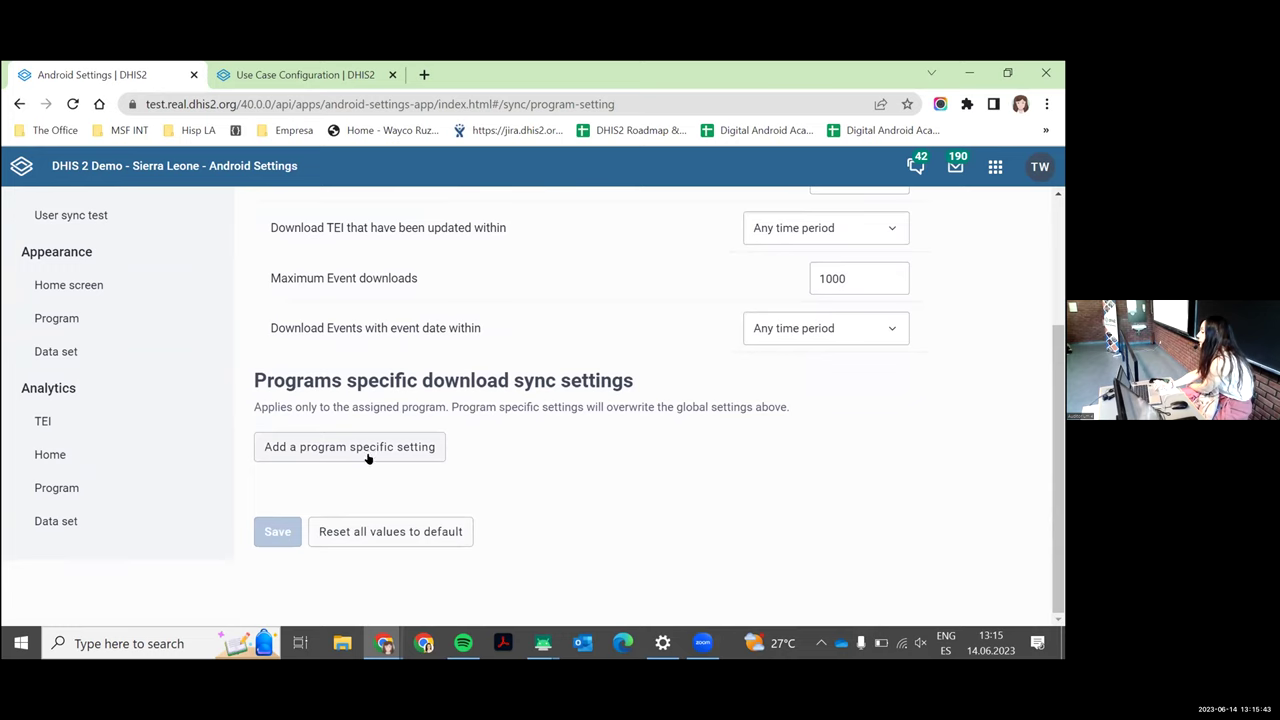
scroll(366, 457, "up", 2)
scroll(366, 437, "down", 2)
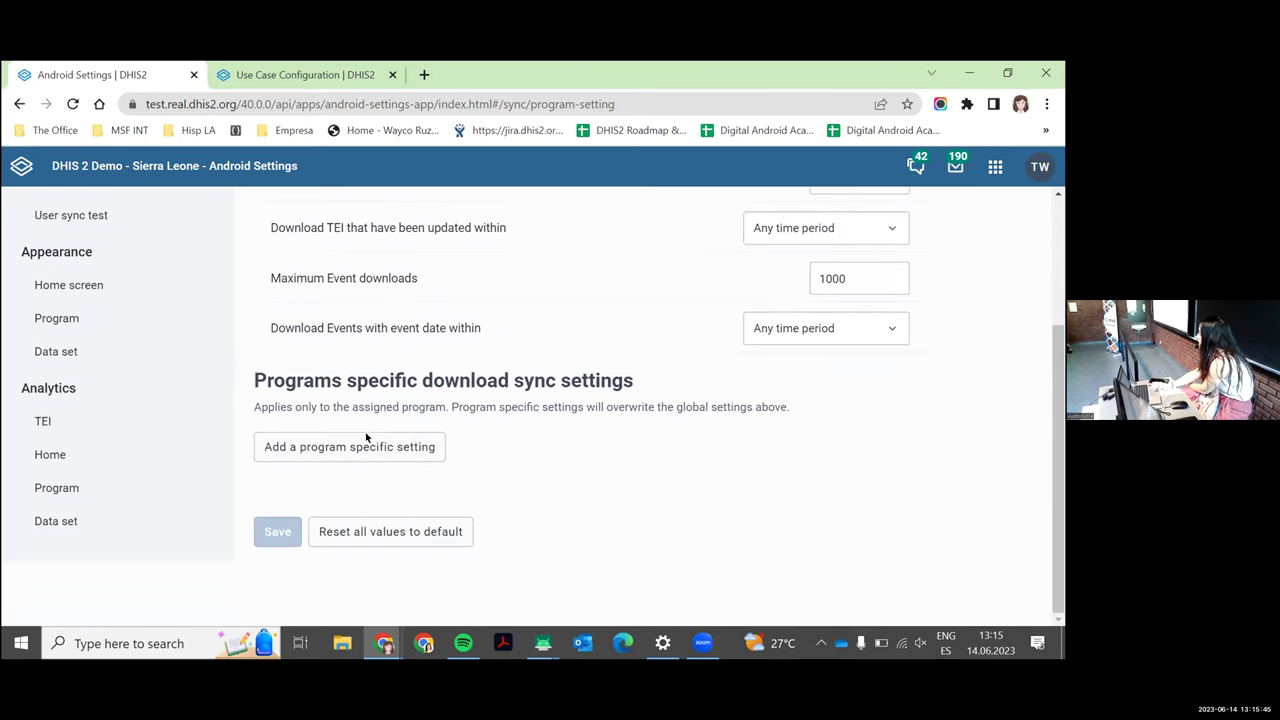
left_click(387, 438)
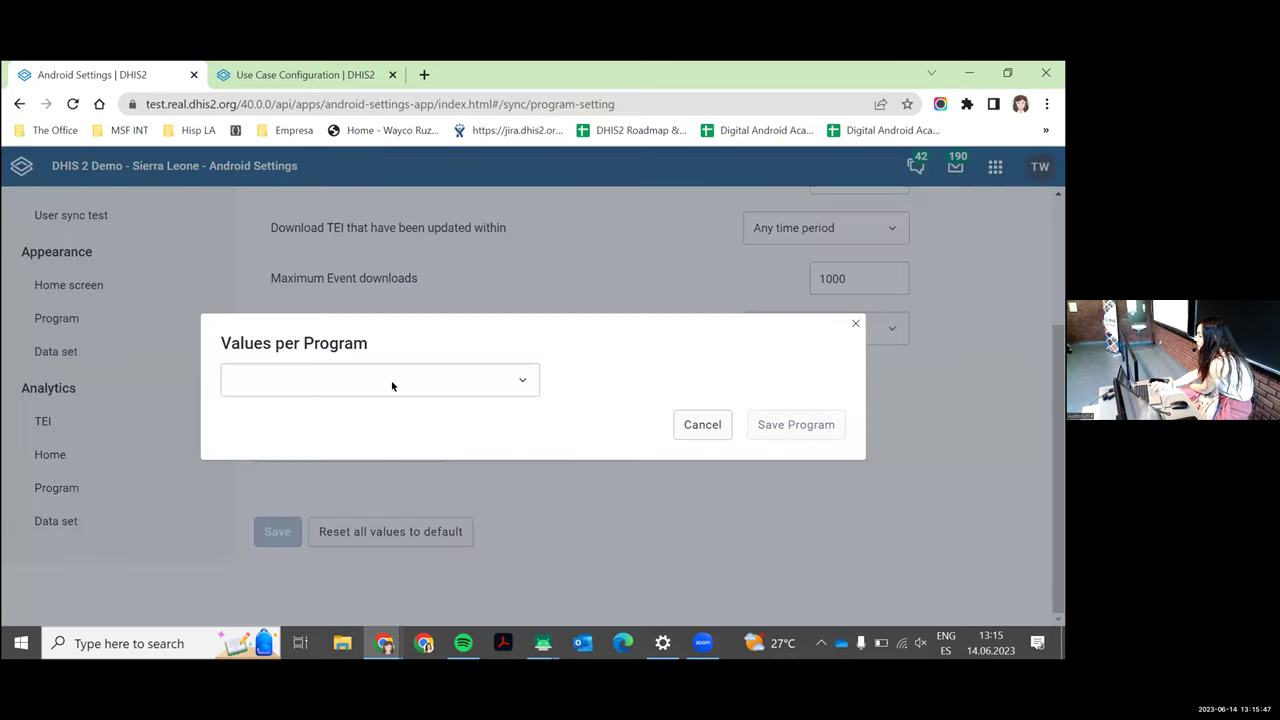
left_click(392, 385)
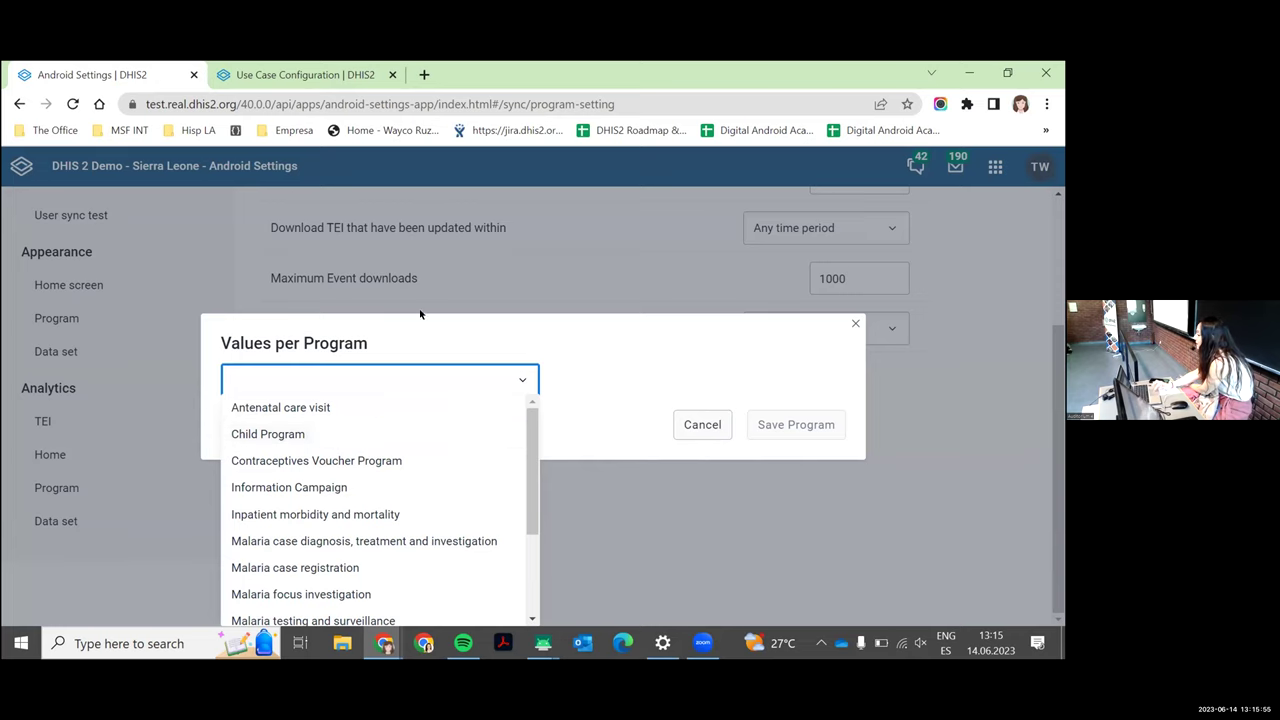
left_click(479, 279)
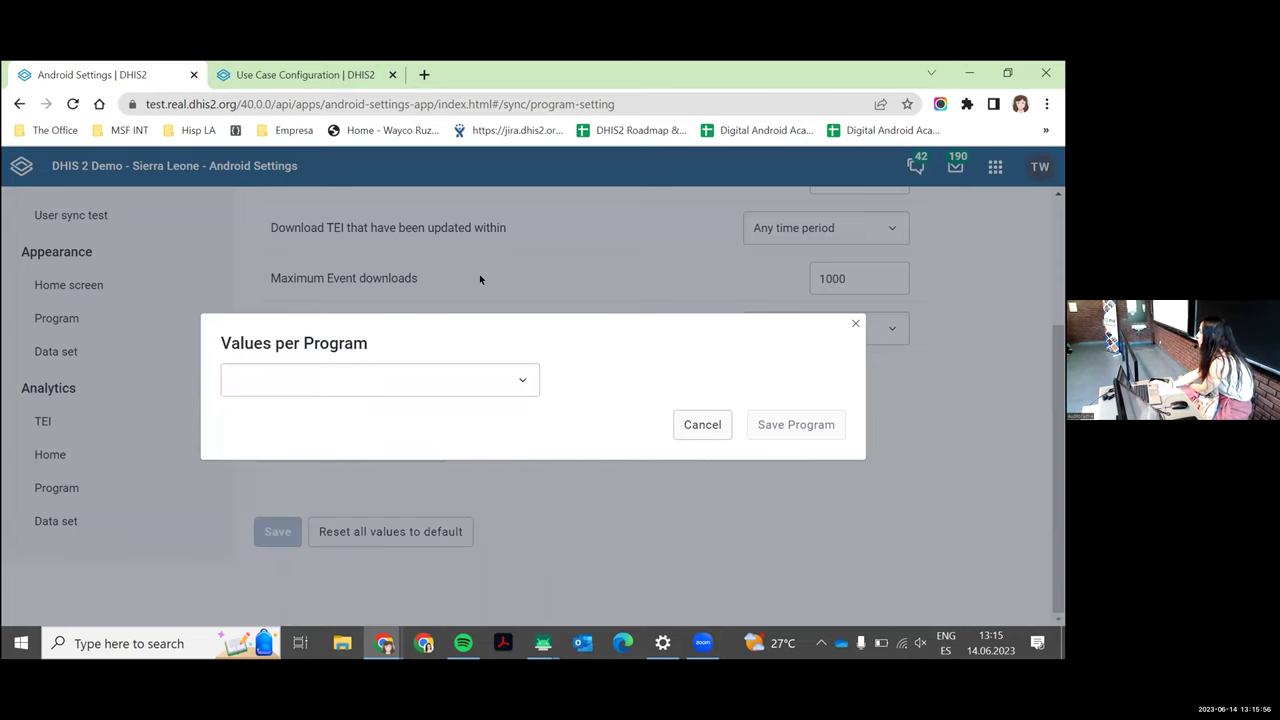
left_click(682, 424)
Step: Open the Data sets synchronization settings and review the global download options
scroll(580, 318, "up", 3)
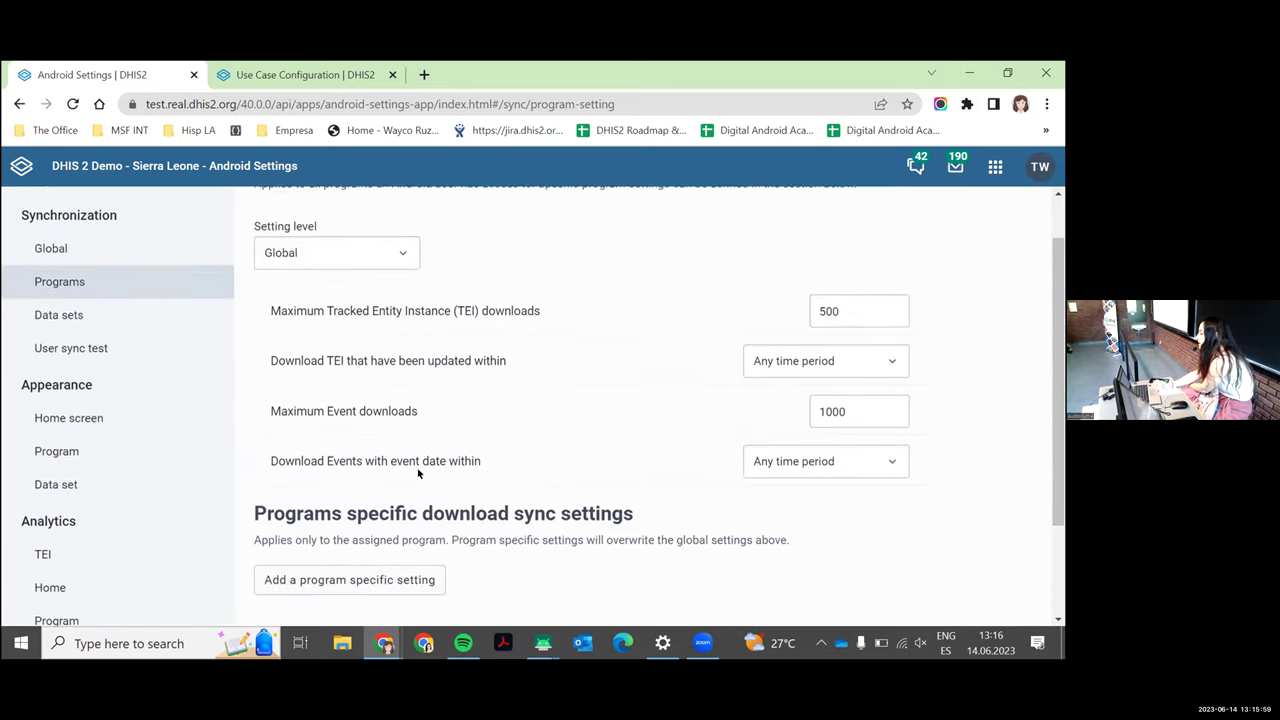
scroll(418, 473, "up", 1)
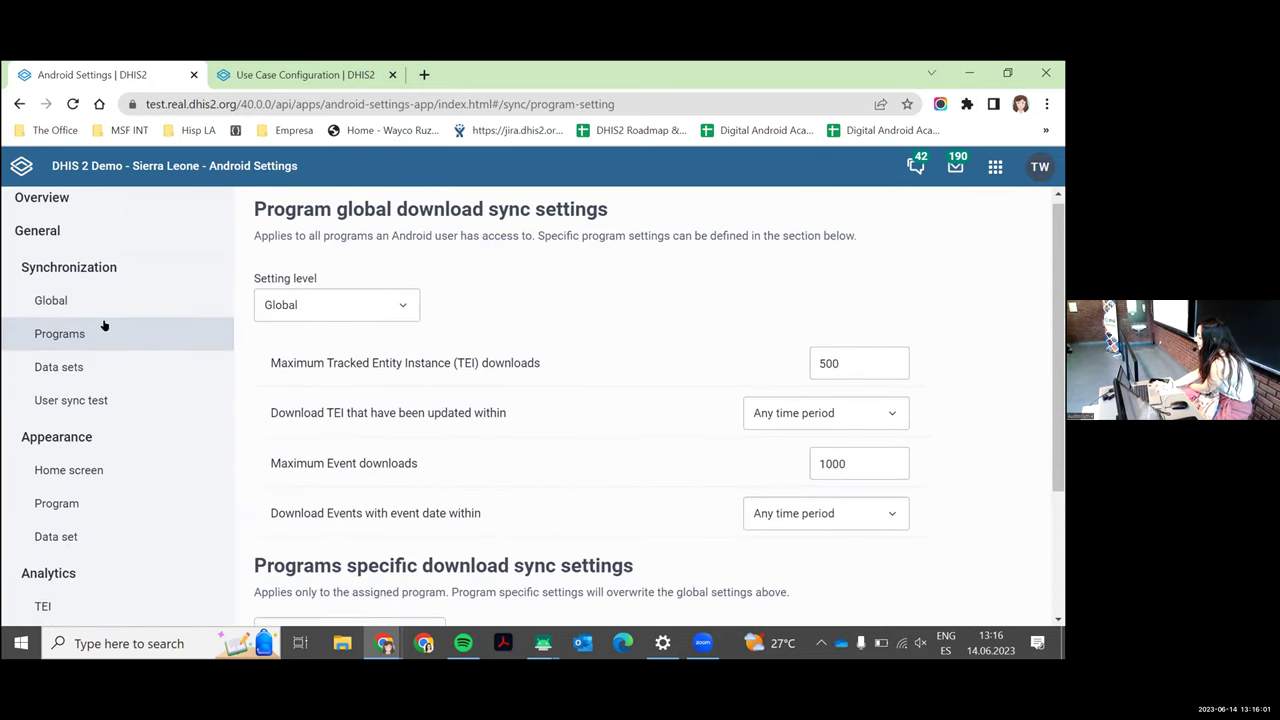
left_click(79, 368)
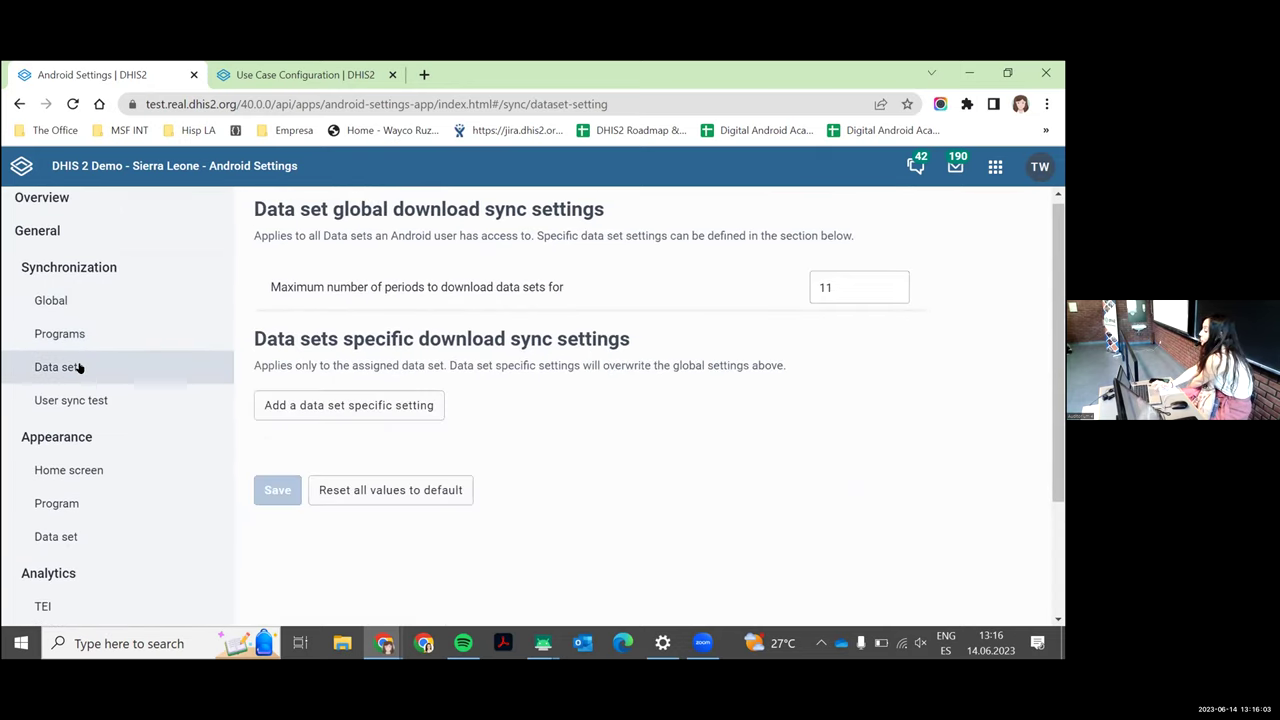
scroll(457, 344, "up", 1)
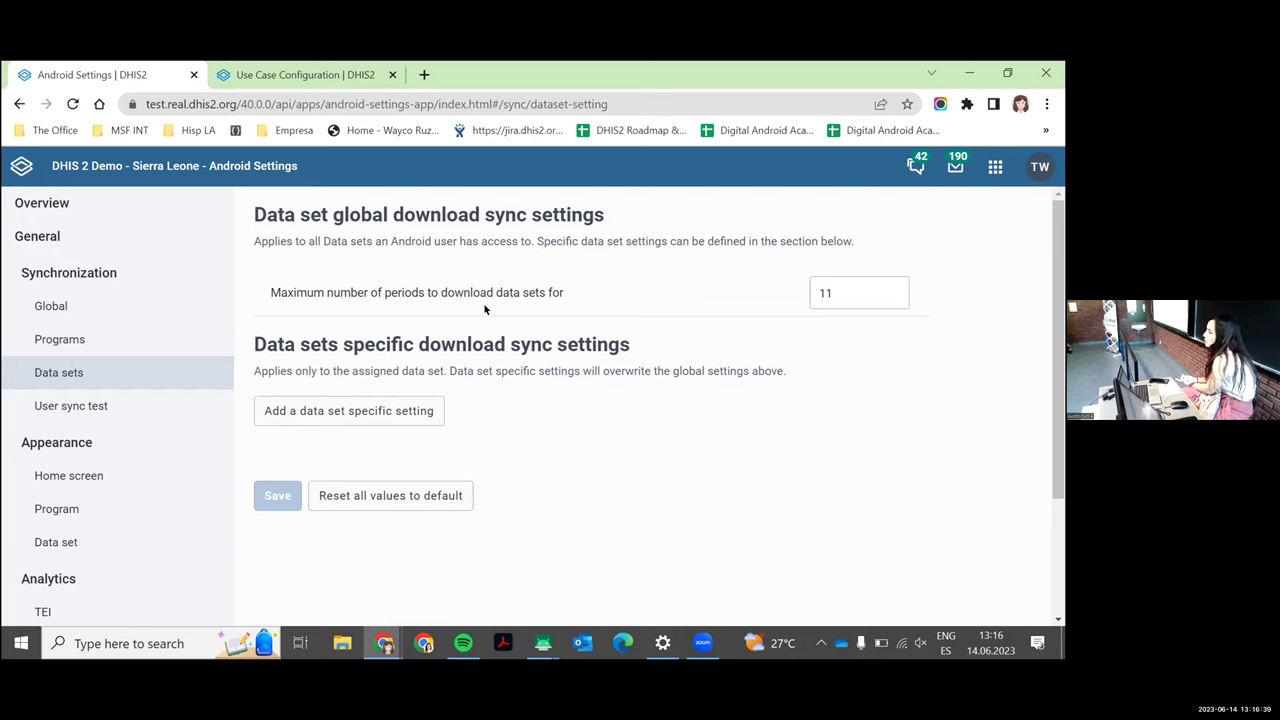
Step: Start a data set specific setting for Child Health and check the period type of its download limit
scroll(484, 310, "down", 1)
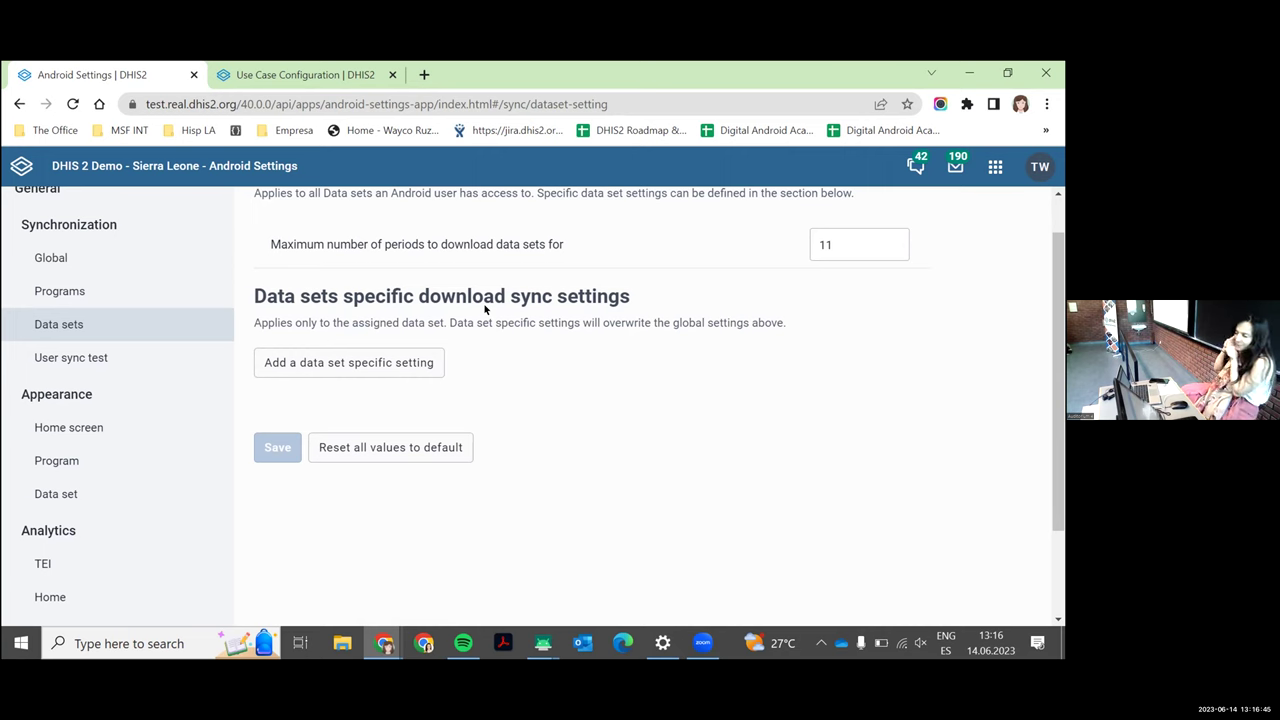
left_click(380, 355)
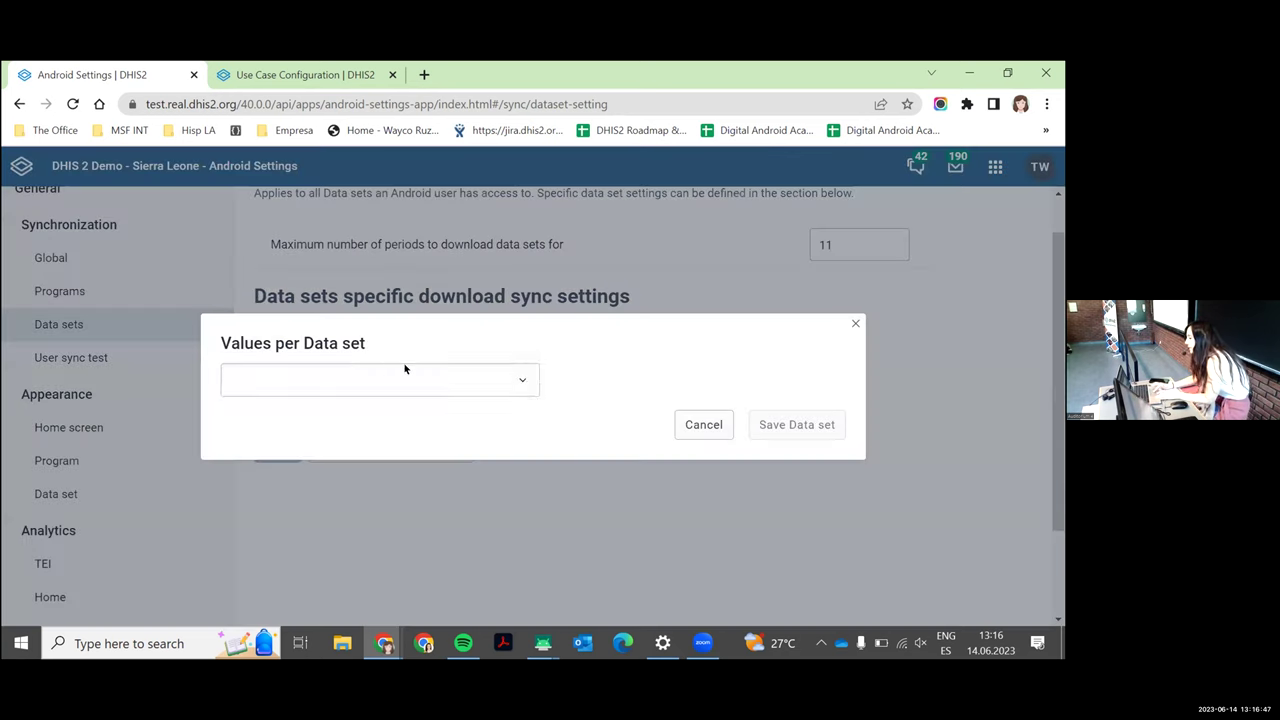
left_click(456, 369)
left_click(349, 433)
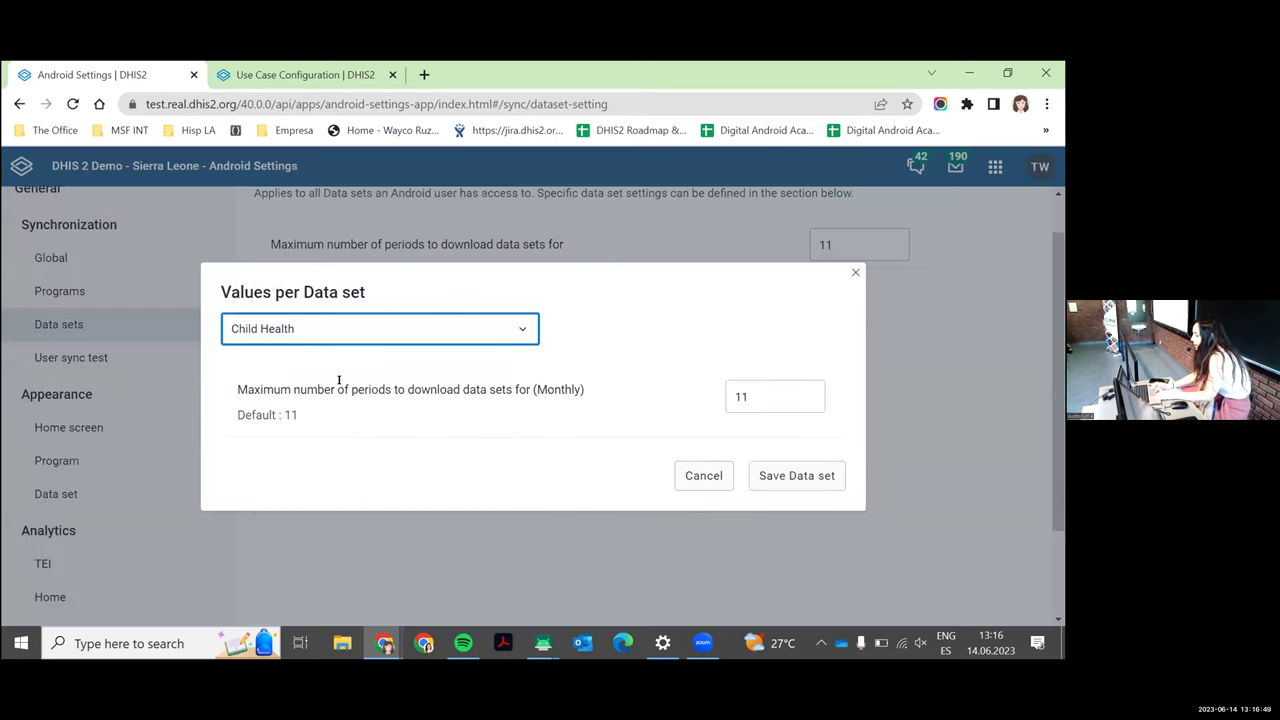
left_click_drag(535, 389, 584, 392)
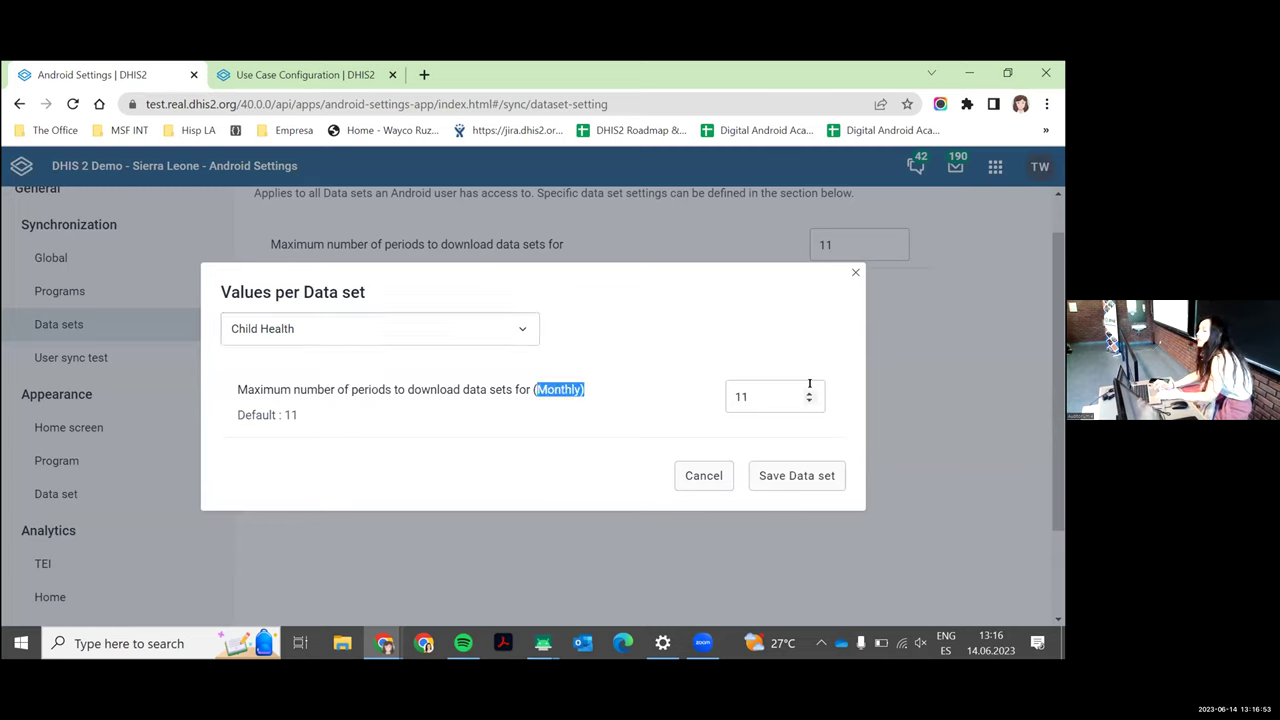
Step: Check the download limit's period type for EPI Stock and IDSR Weekly (Start Wednesday), then cancel the data set specific setting
left_click(514, 329)
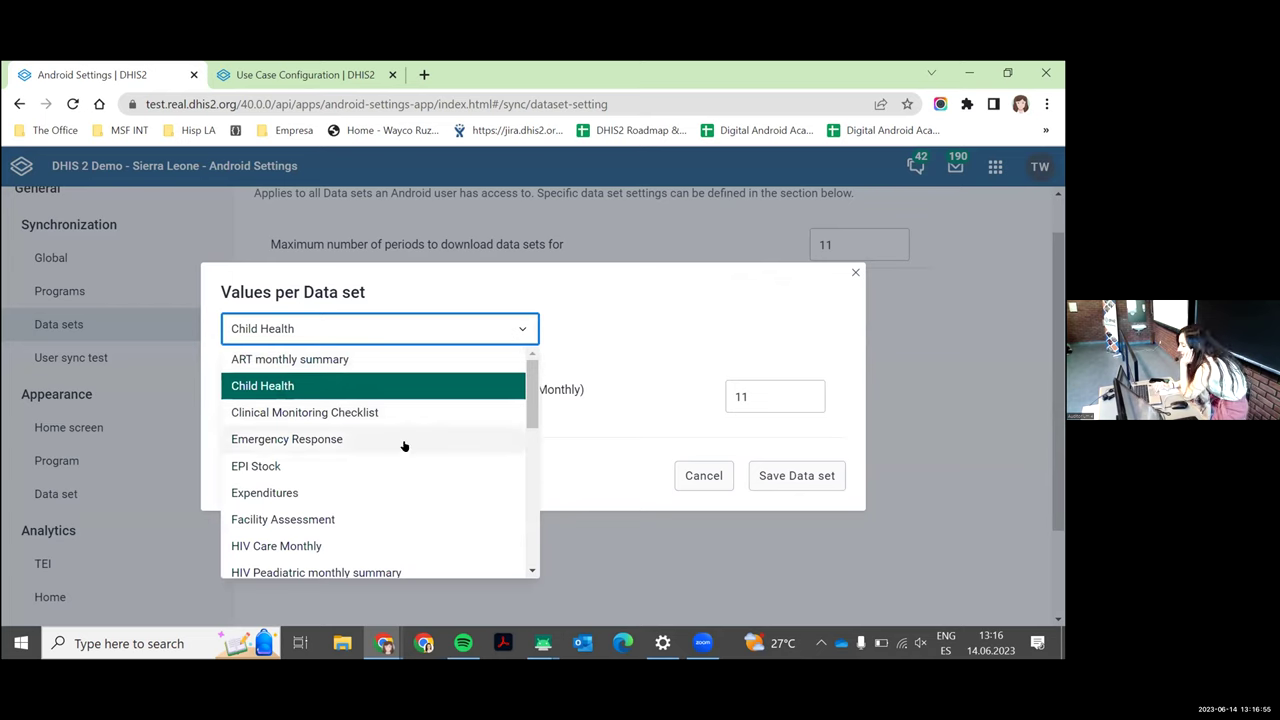
scroll(370, 442, "down", 2)
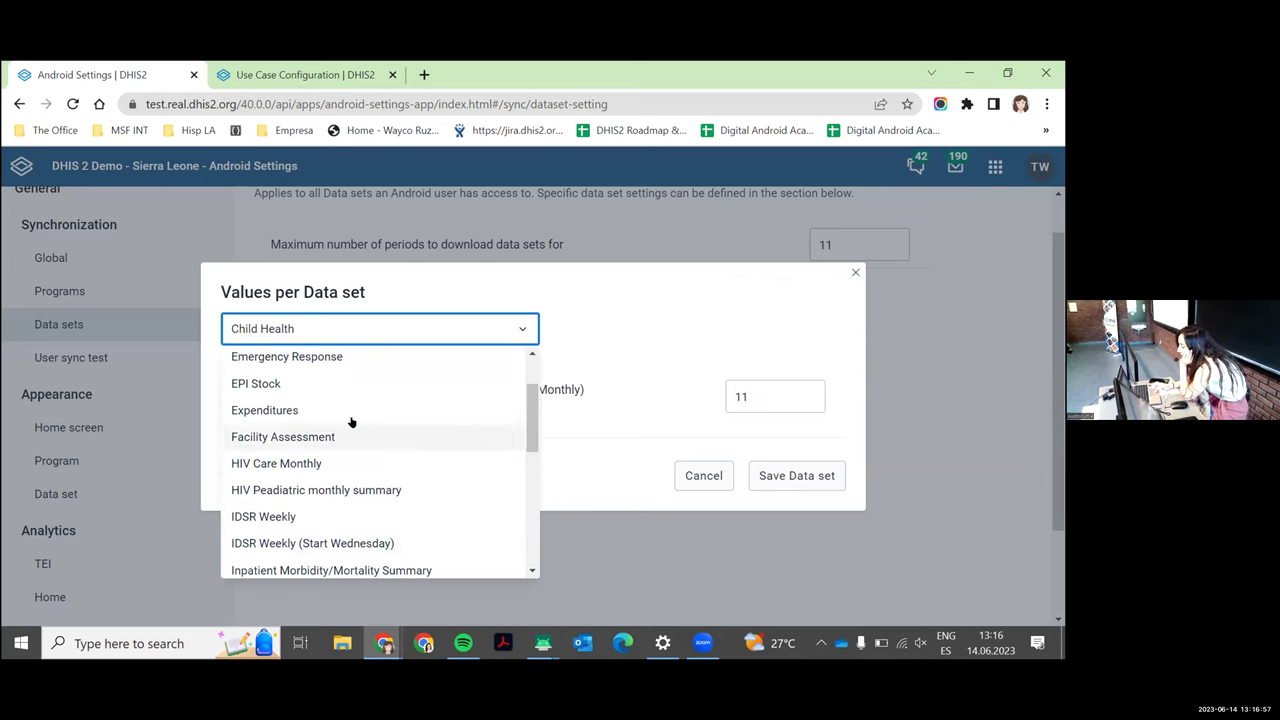
left_click(347, 385)
left_click(341, 325)
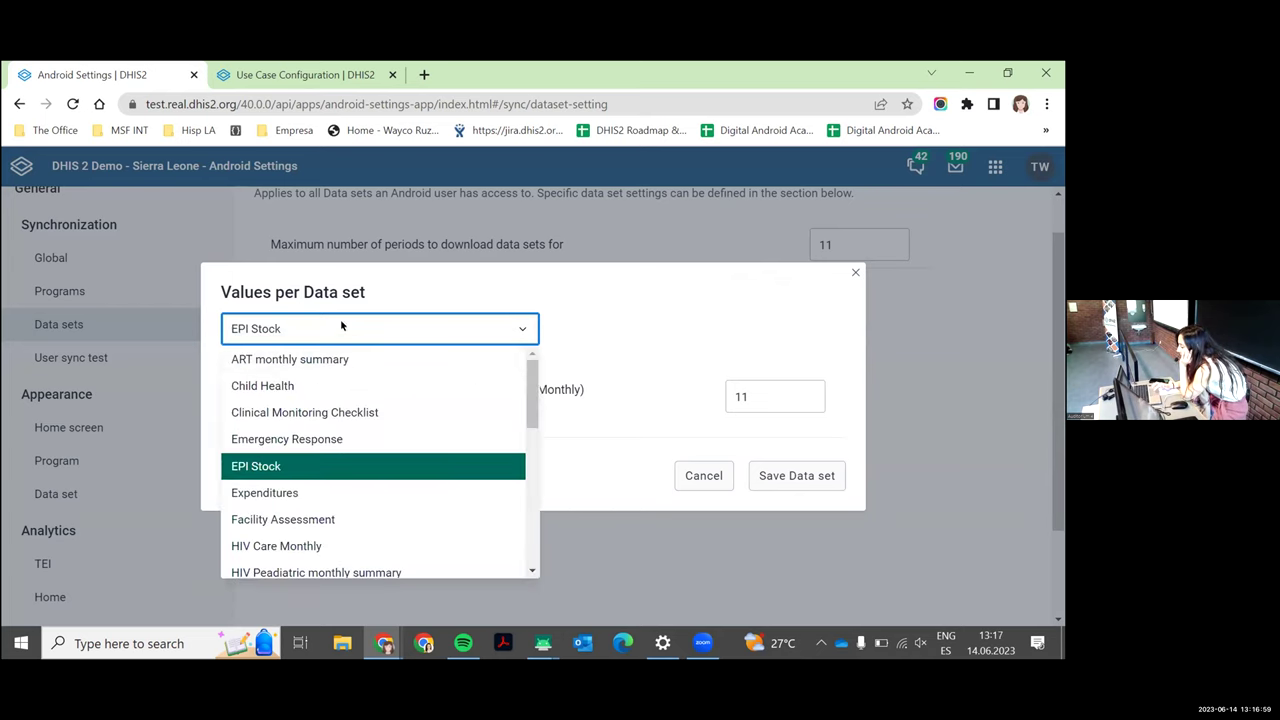
scroll(334, 530, "down", 3)
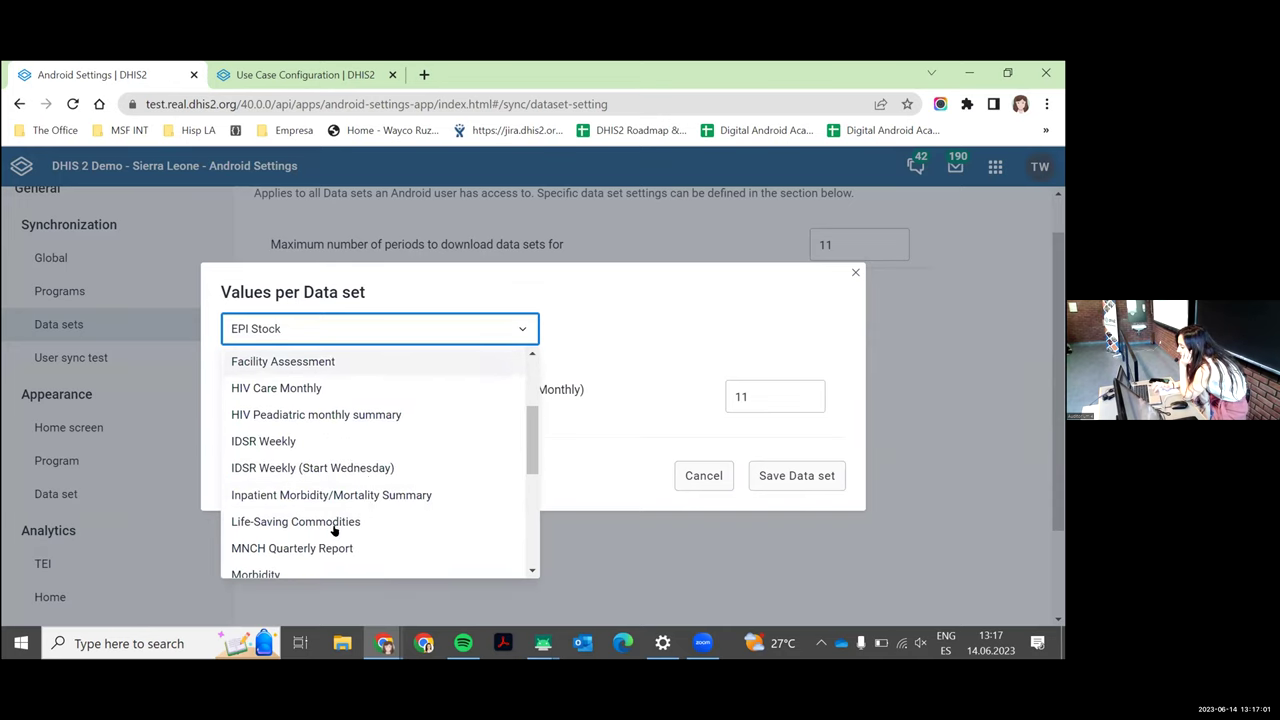
left_click(368, 470)
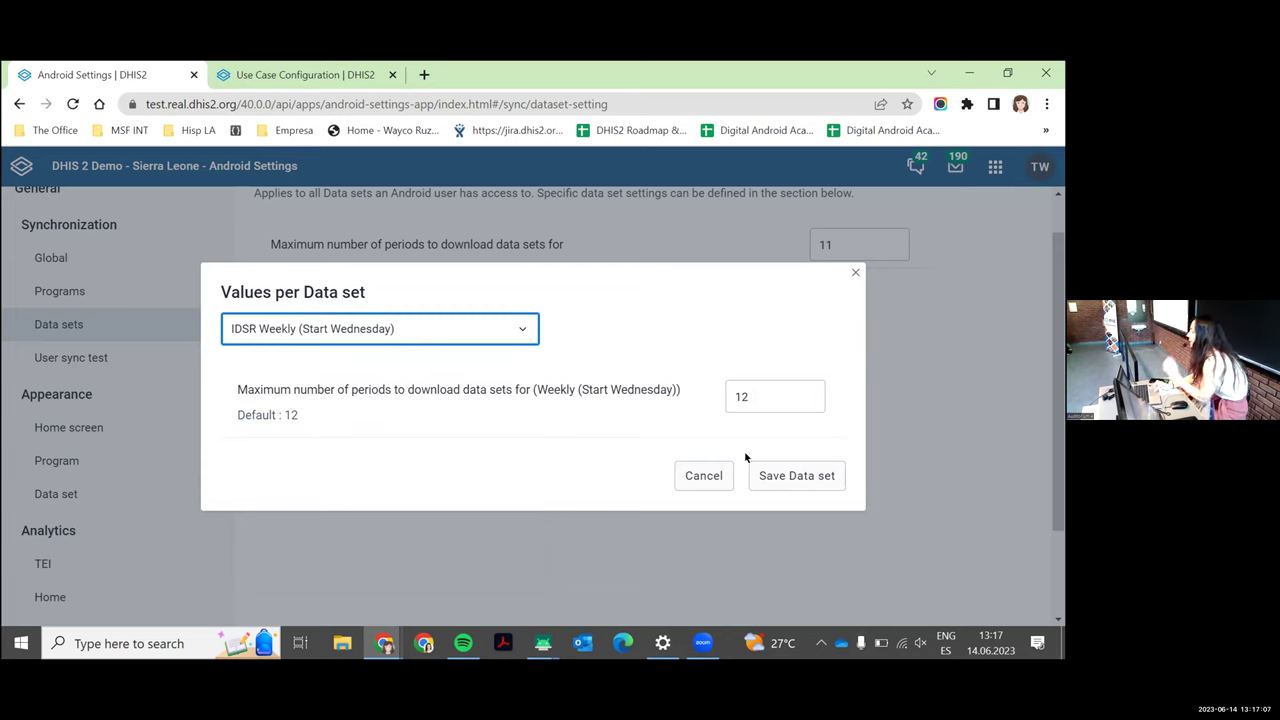
left_click(689, 482)
scroll(457, 374, "down", 1)
scroll(455, 368, "up", 2)
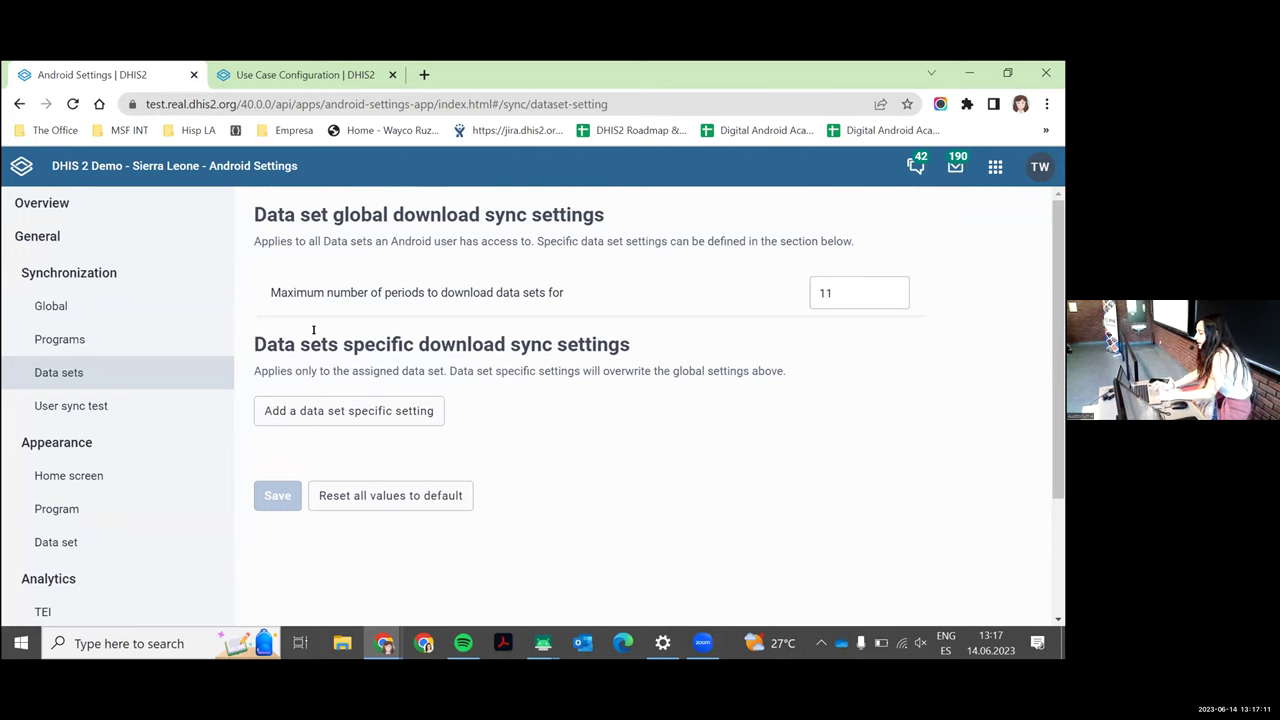
Step: Run a user sync test for the first user in the list
left_click(112, 397)
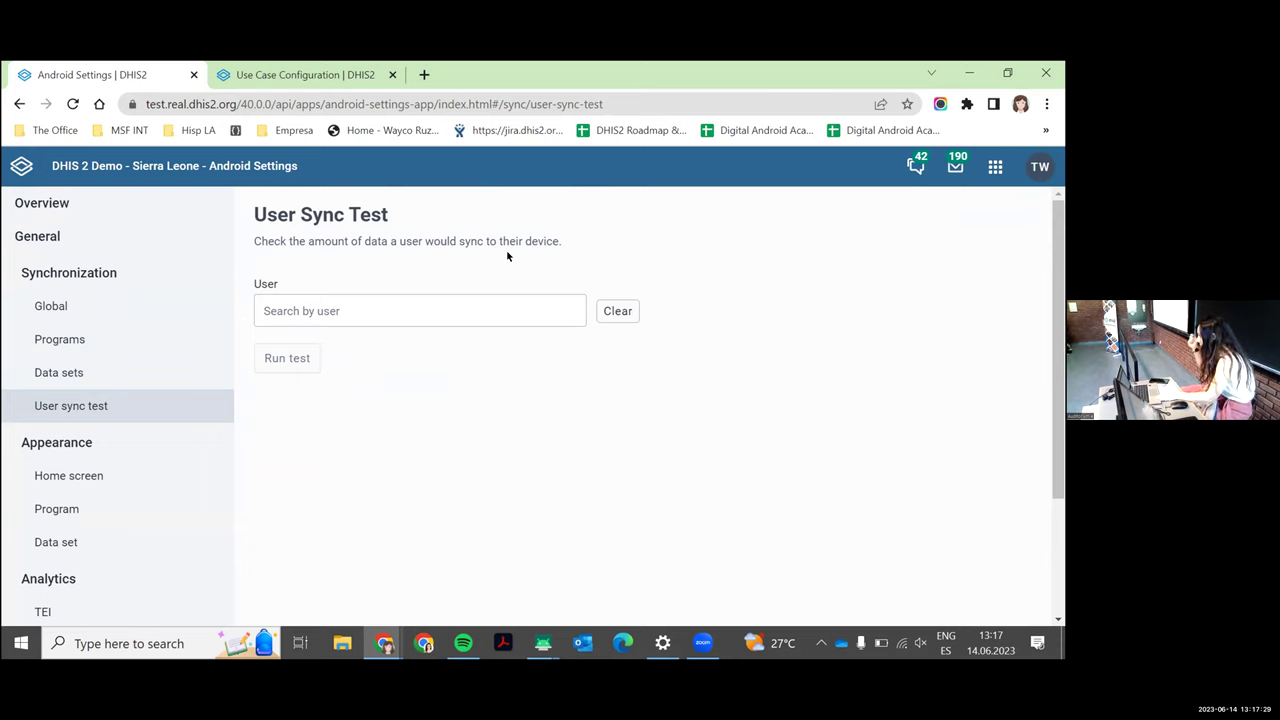
left_click(437, 314)
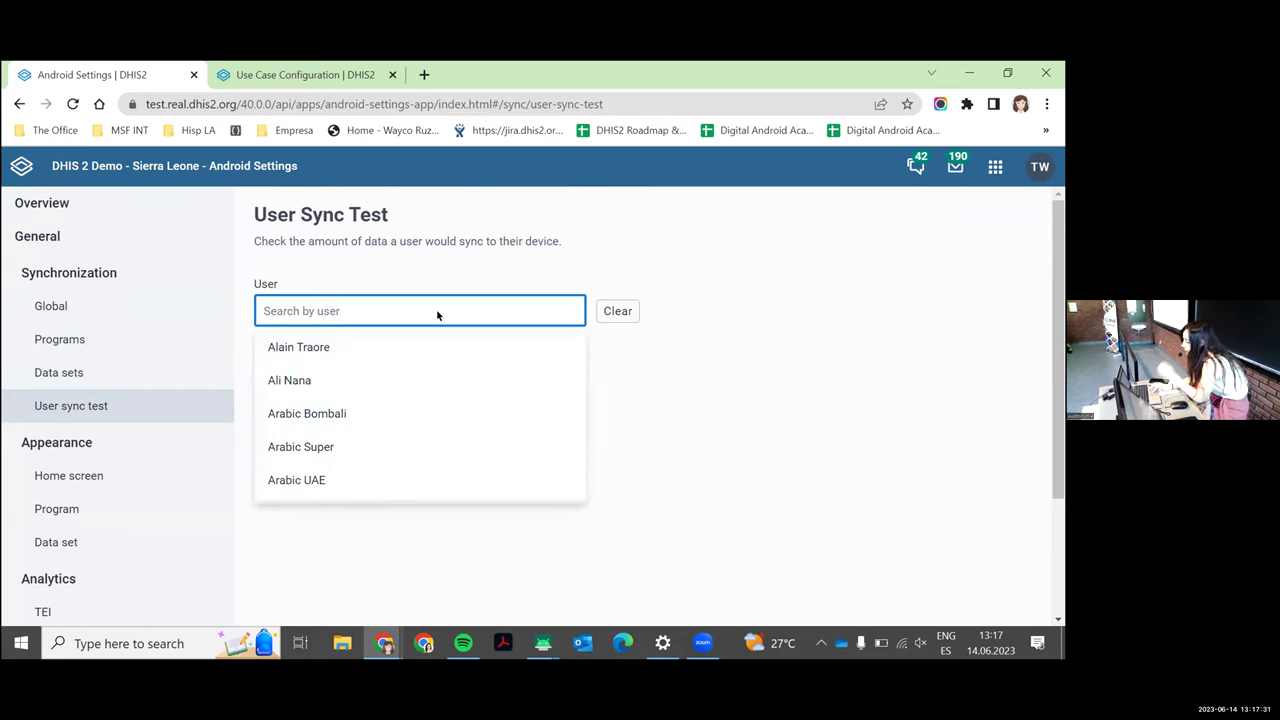
left_click(369, 357)
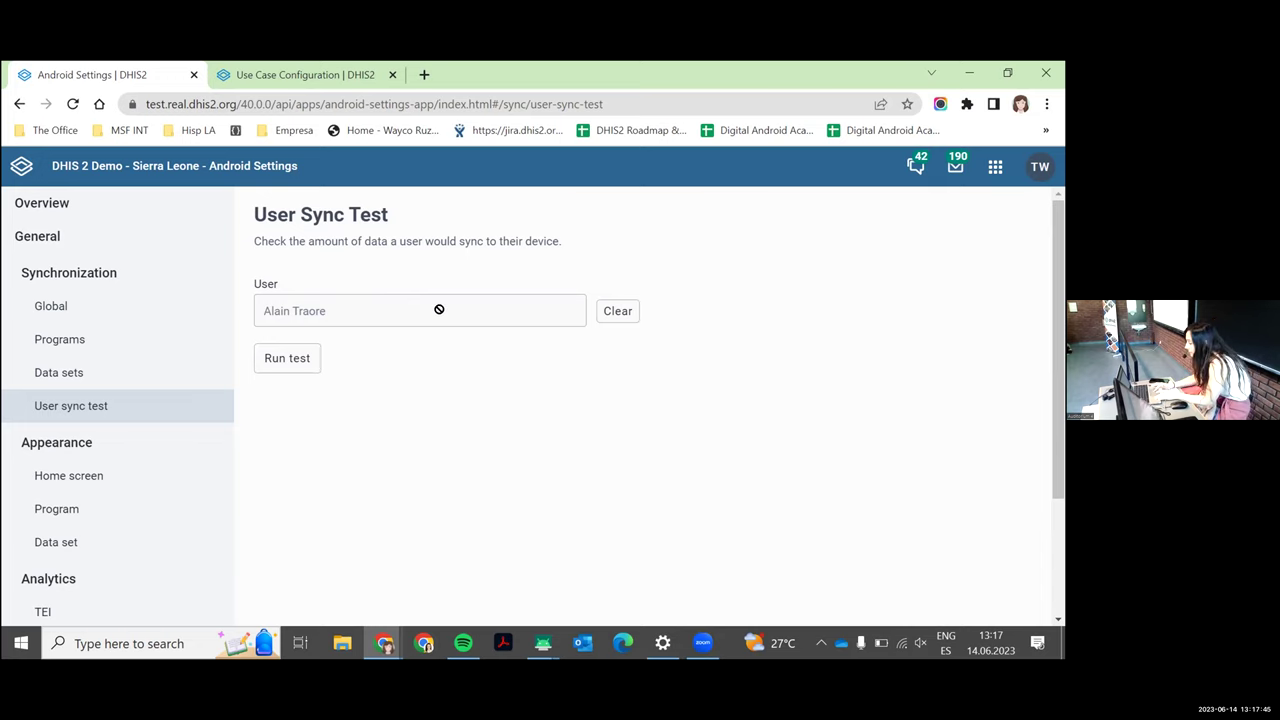
left_click(287, 357)
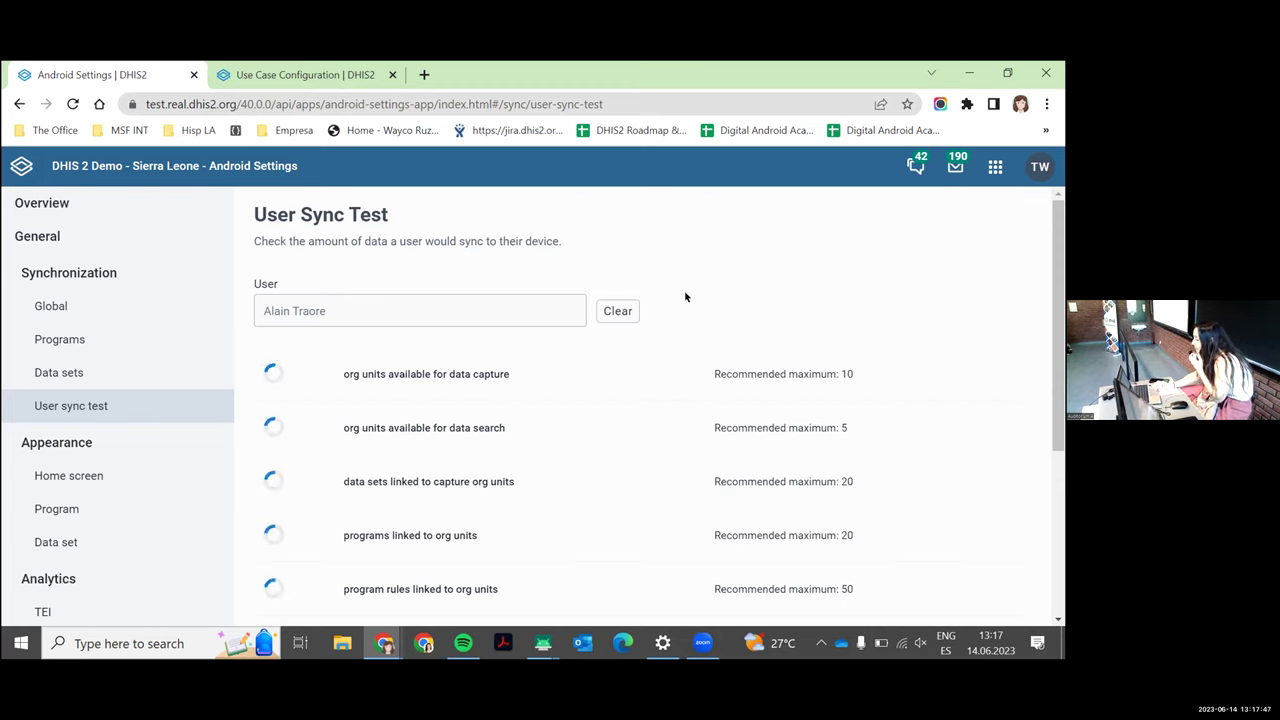
scroll(692, 340, "down", 1)
scroll(693, 344, "down", 3)
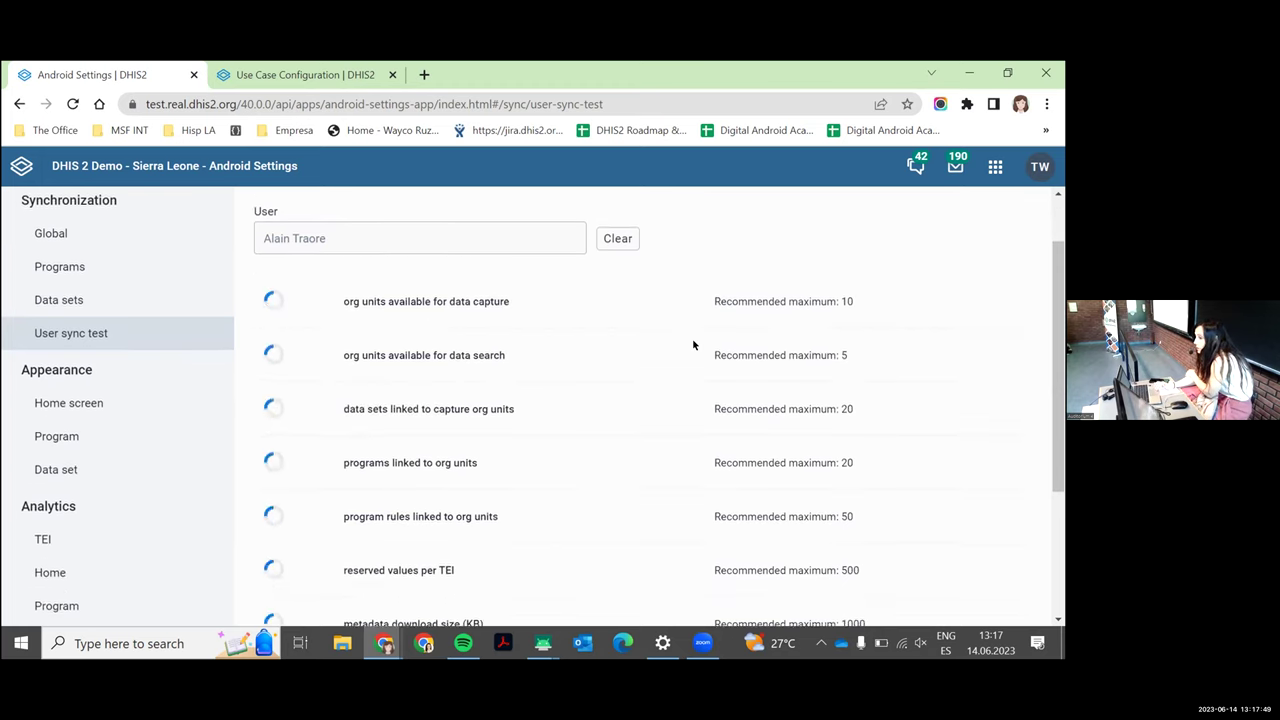
scroll(693, 344, "up", 4)
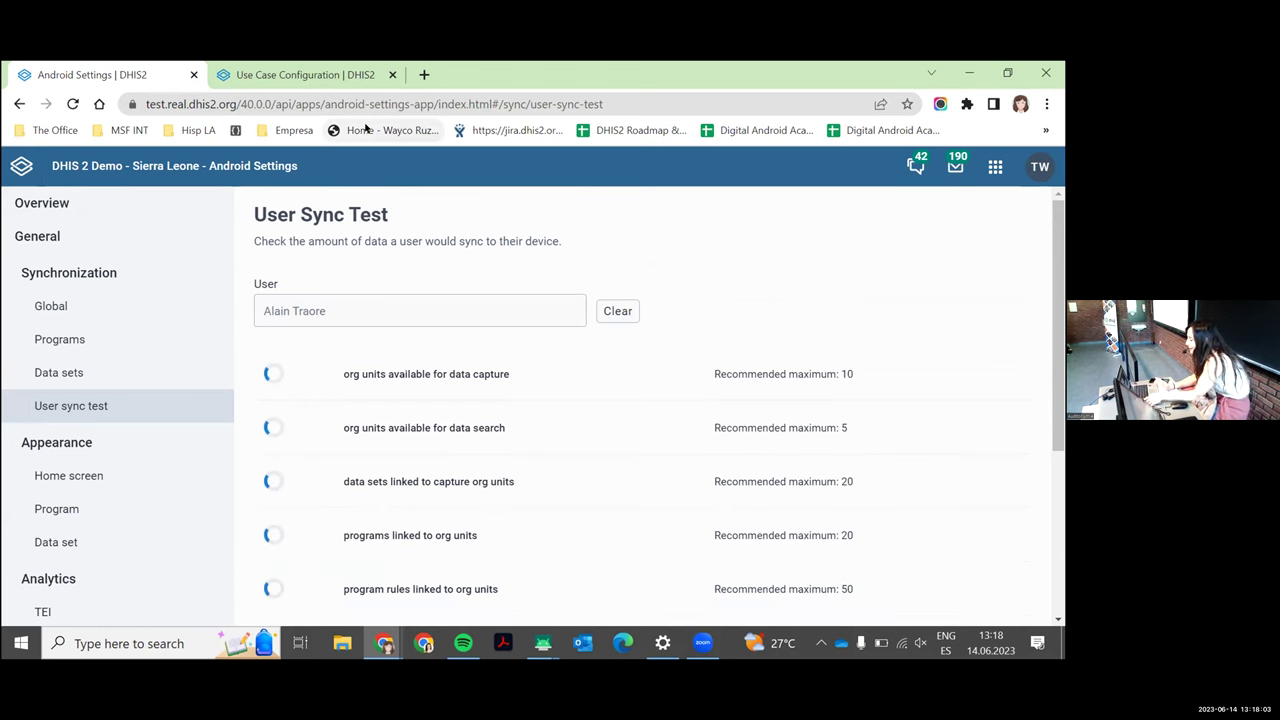
key("alt+Tab")
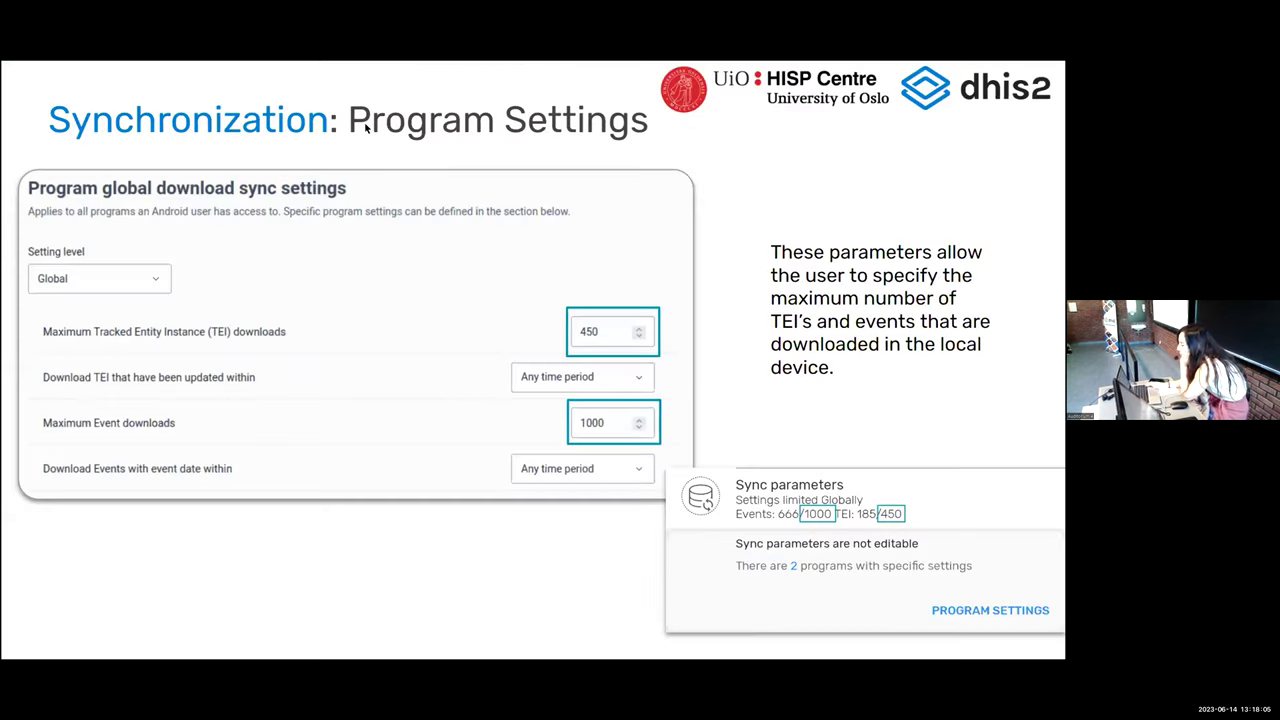
key("Right")
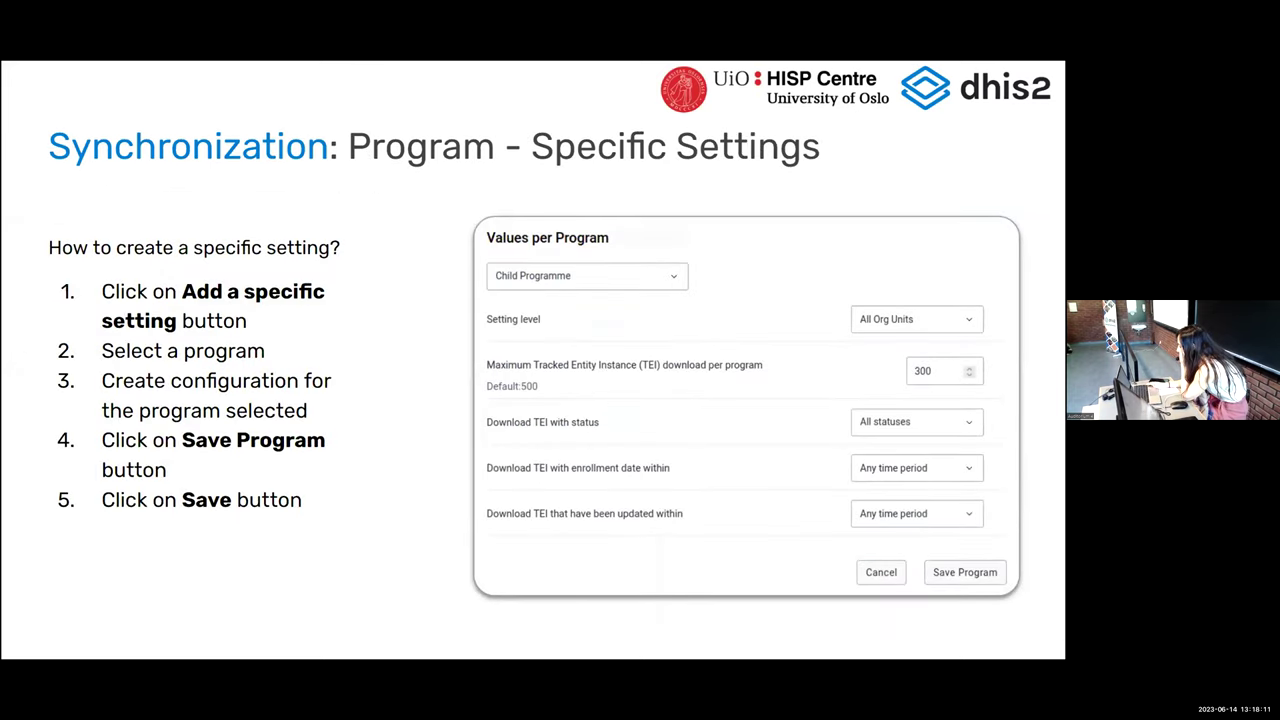
key("Right")
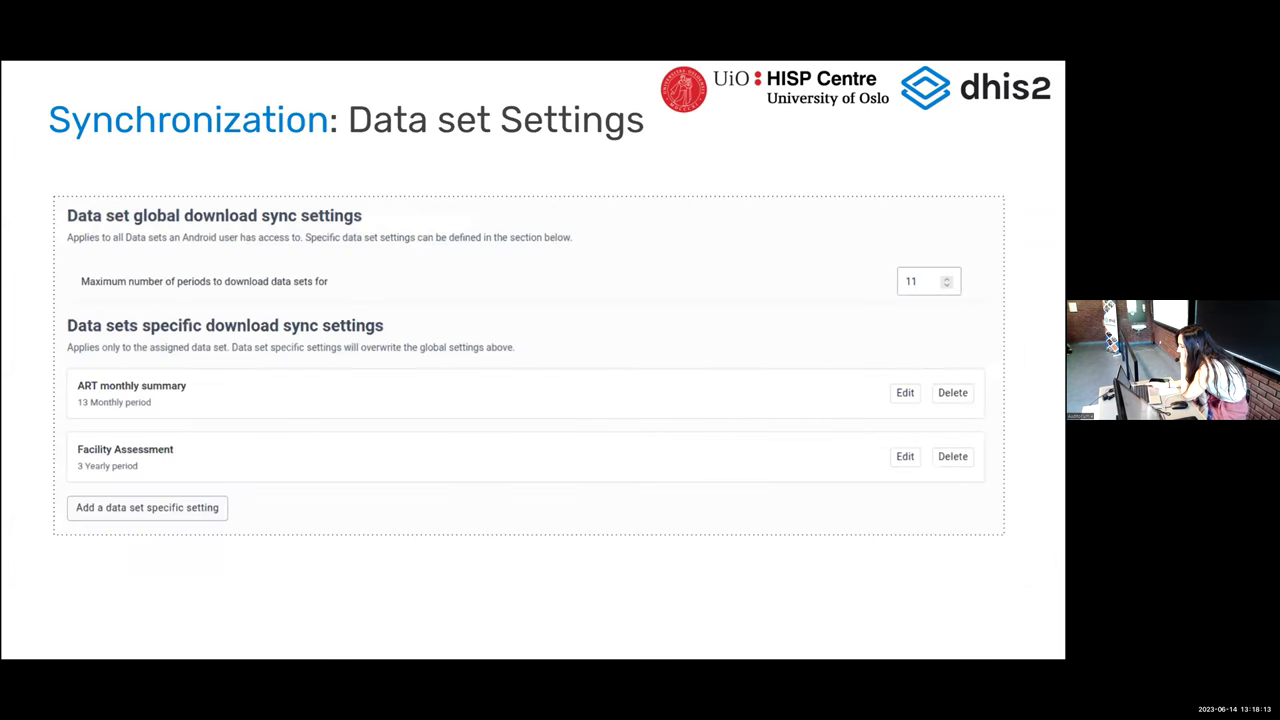
key("Right")
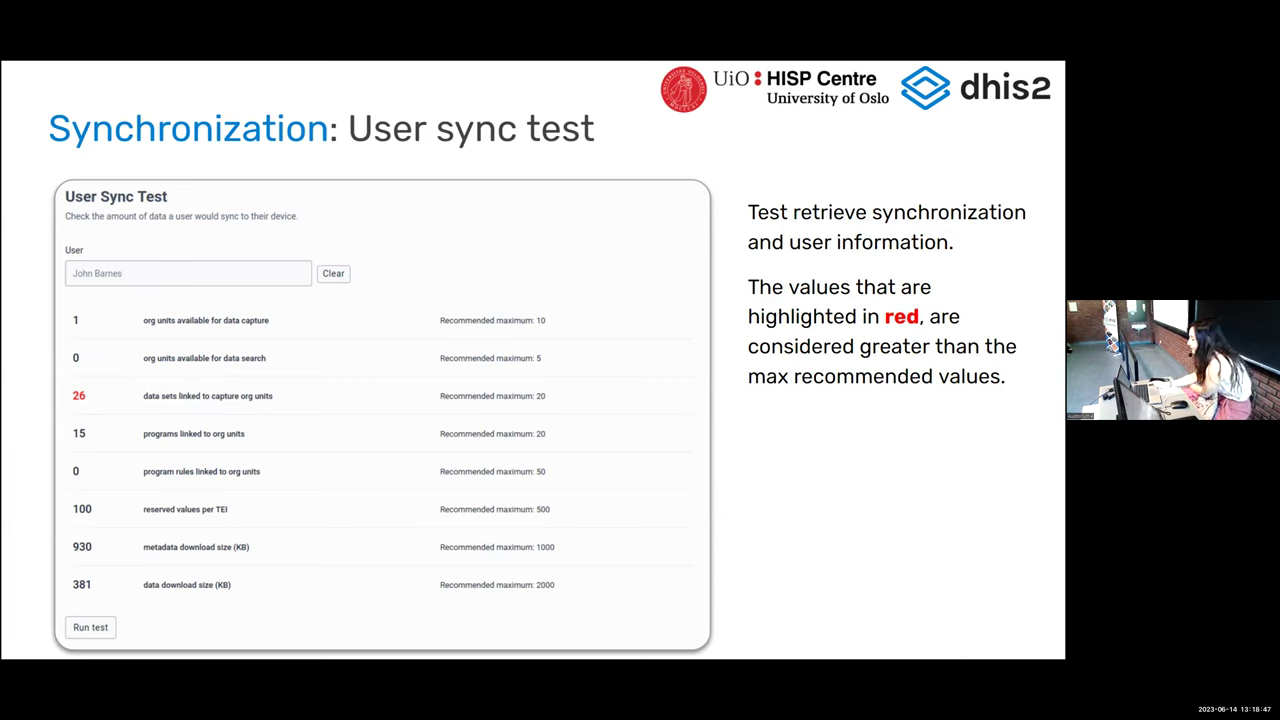
key("Right")
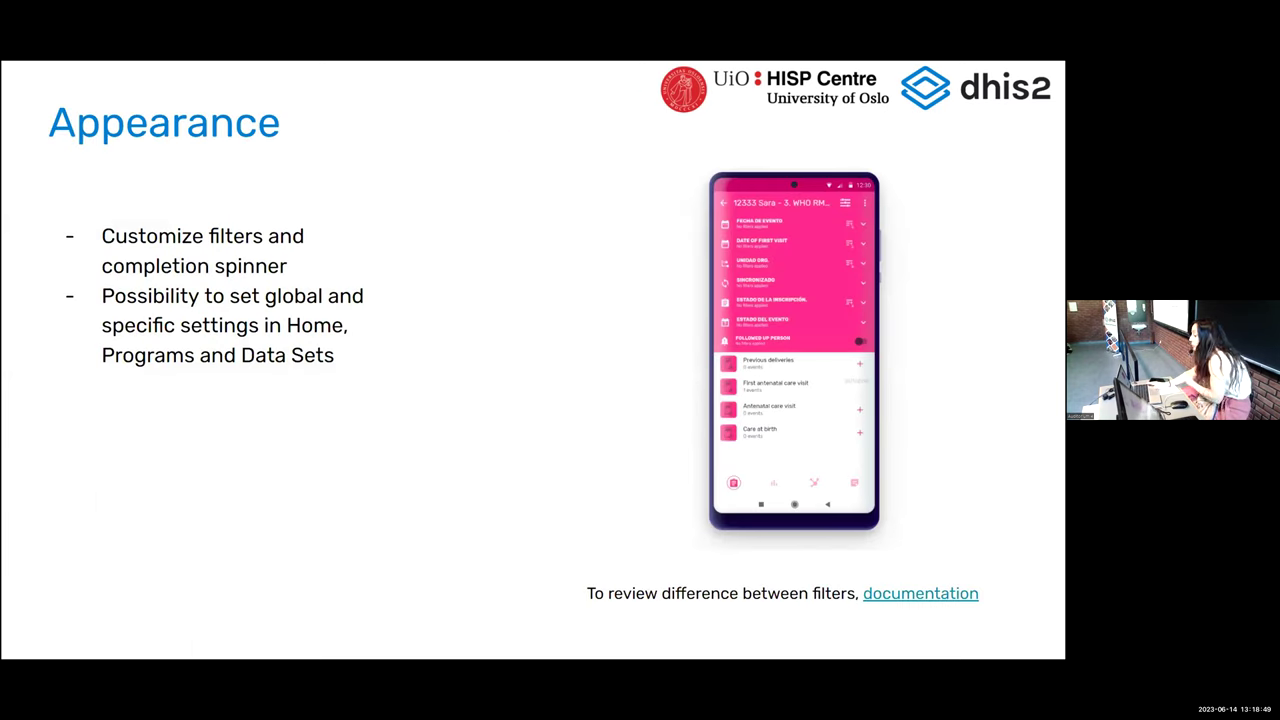
Step: Return to Android Settings and compare the user sync test values with their recommended maximums
key("alt+Tab")
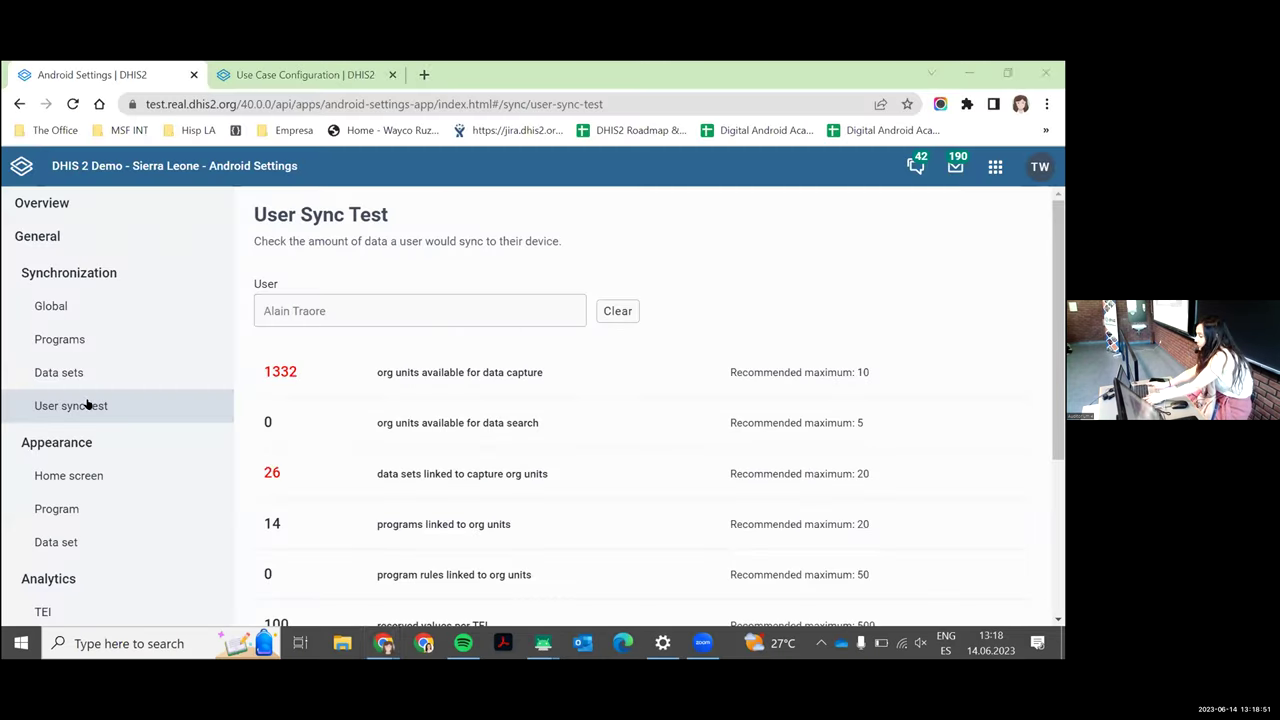
scroll(50, 448, "down", 2)
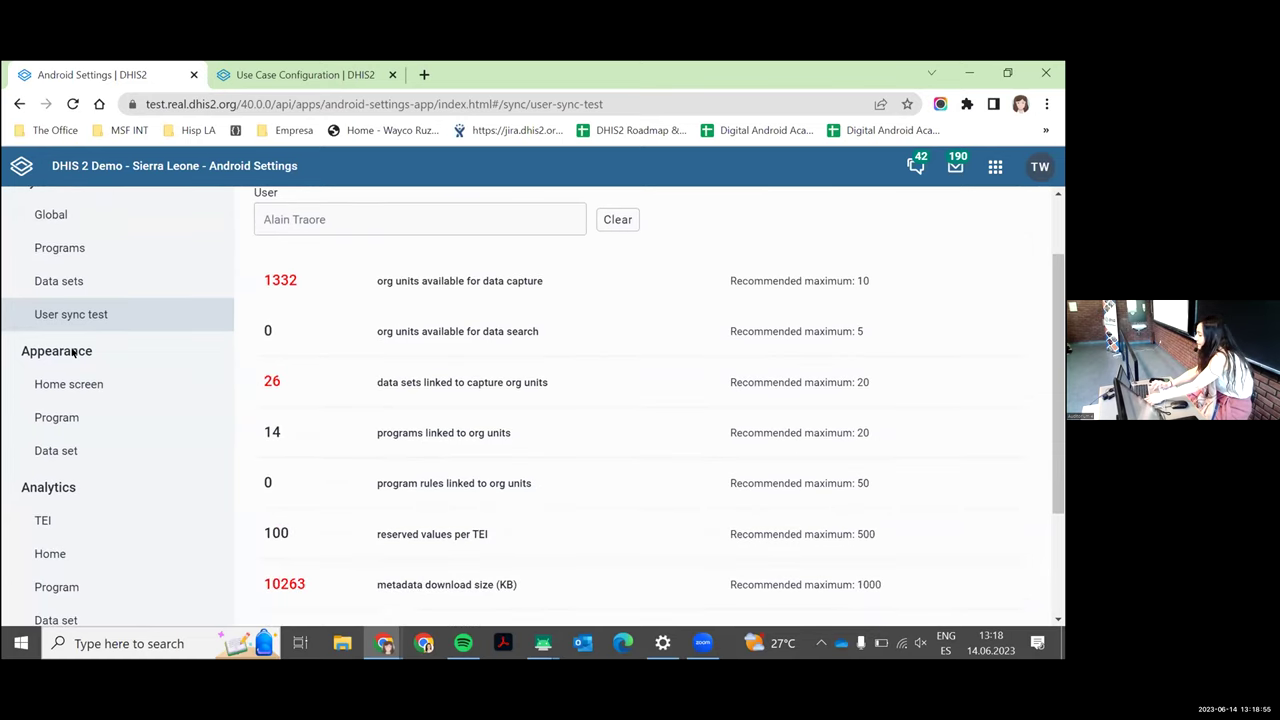
scroll(330, 343, "up", 2)
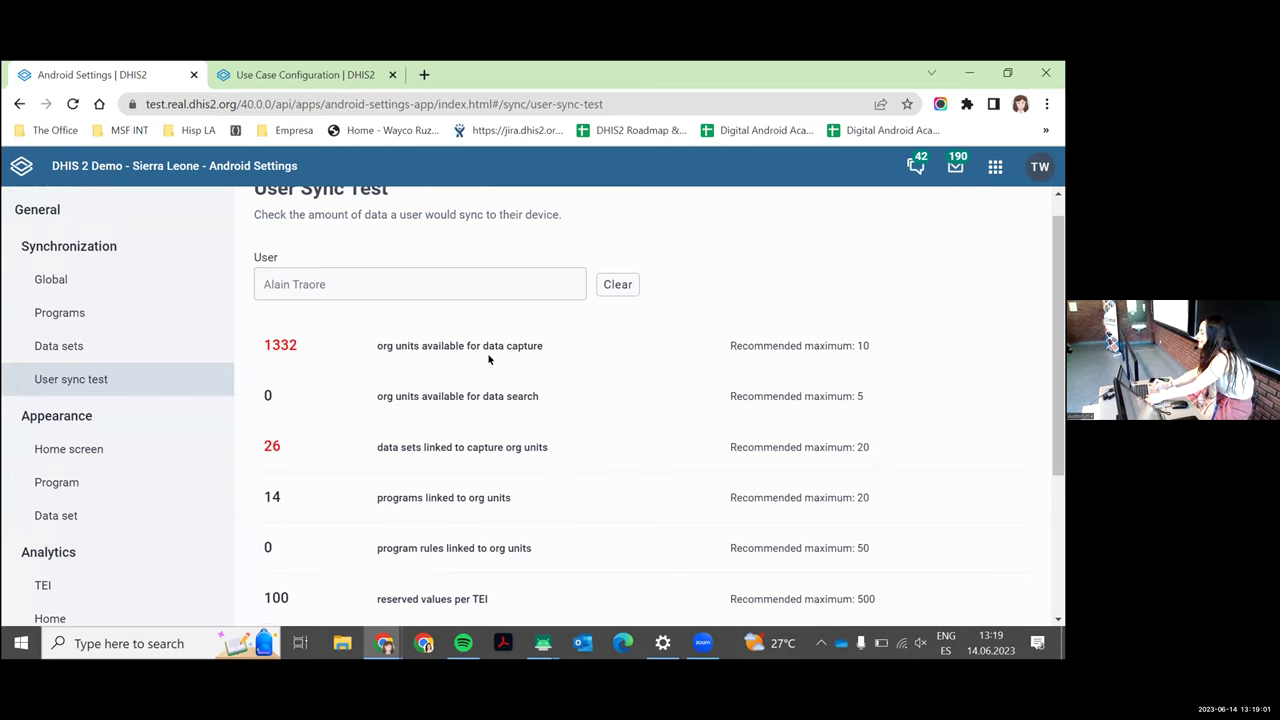
double_click(275, 331)
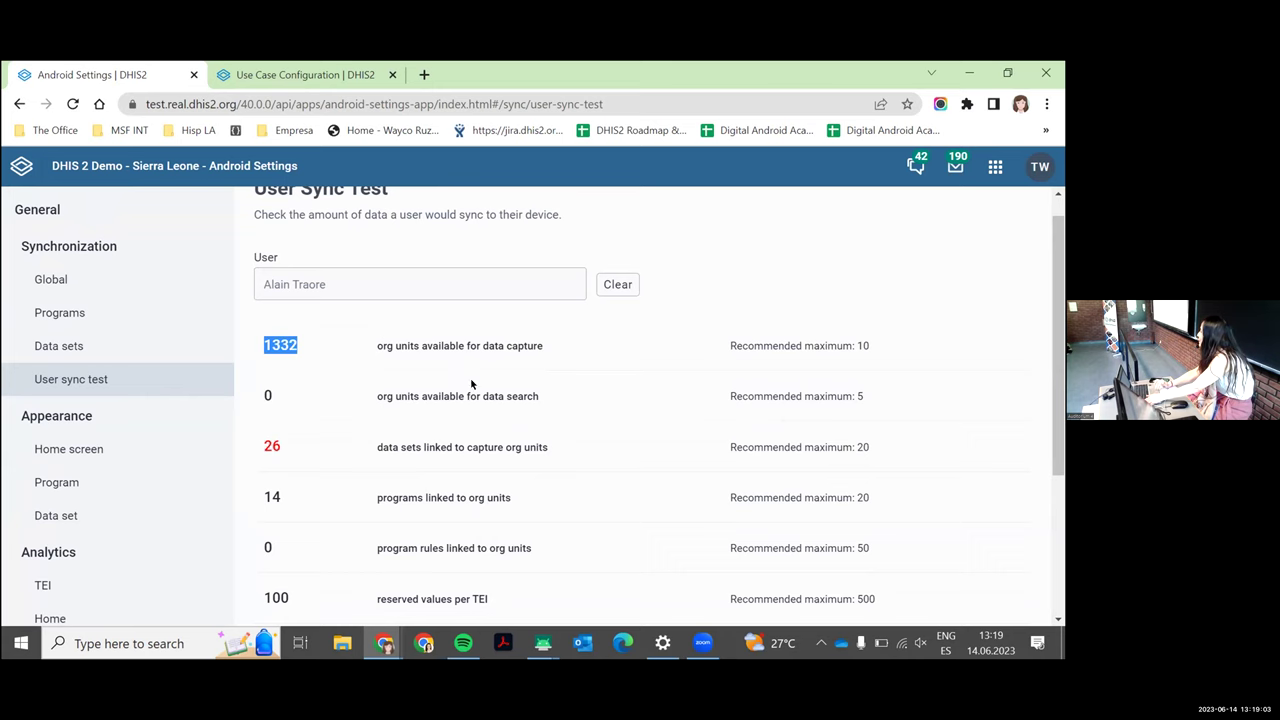
scroll(471, 383, "down", 3)
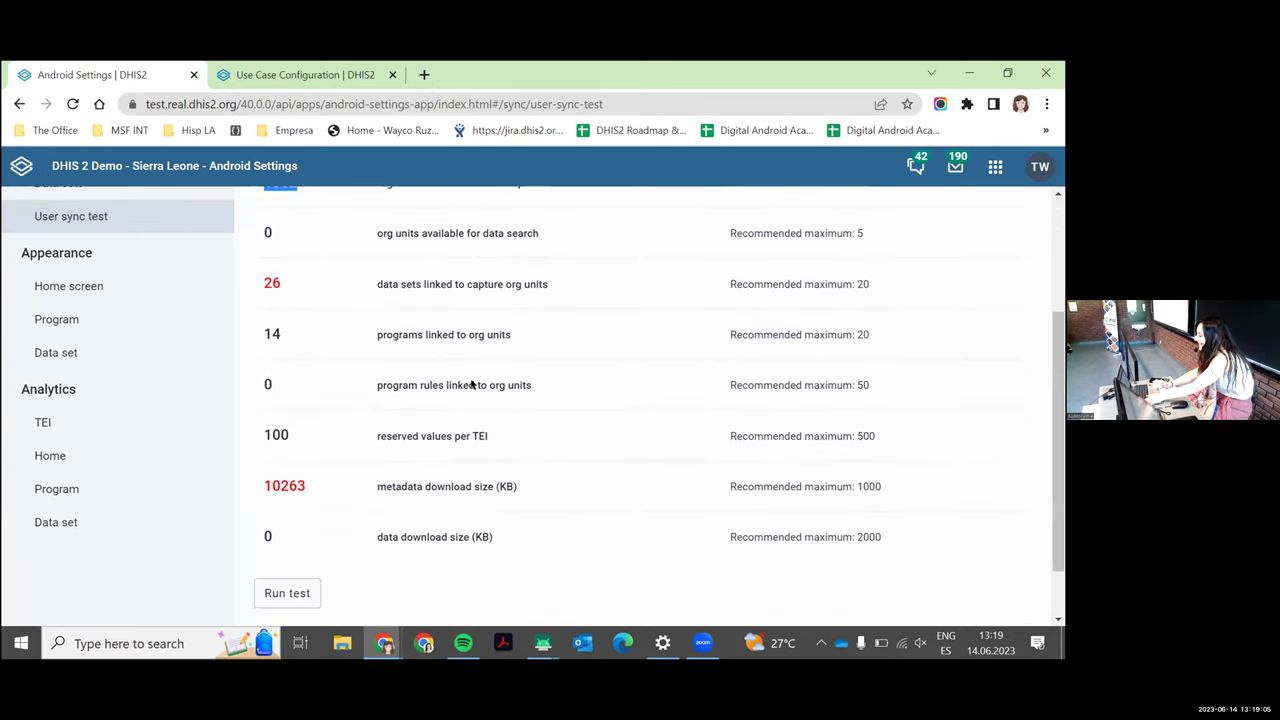
scroll(471, 383, "down", 1)
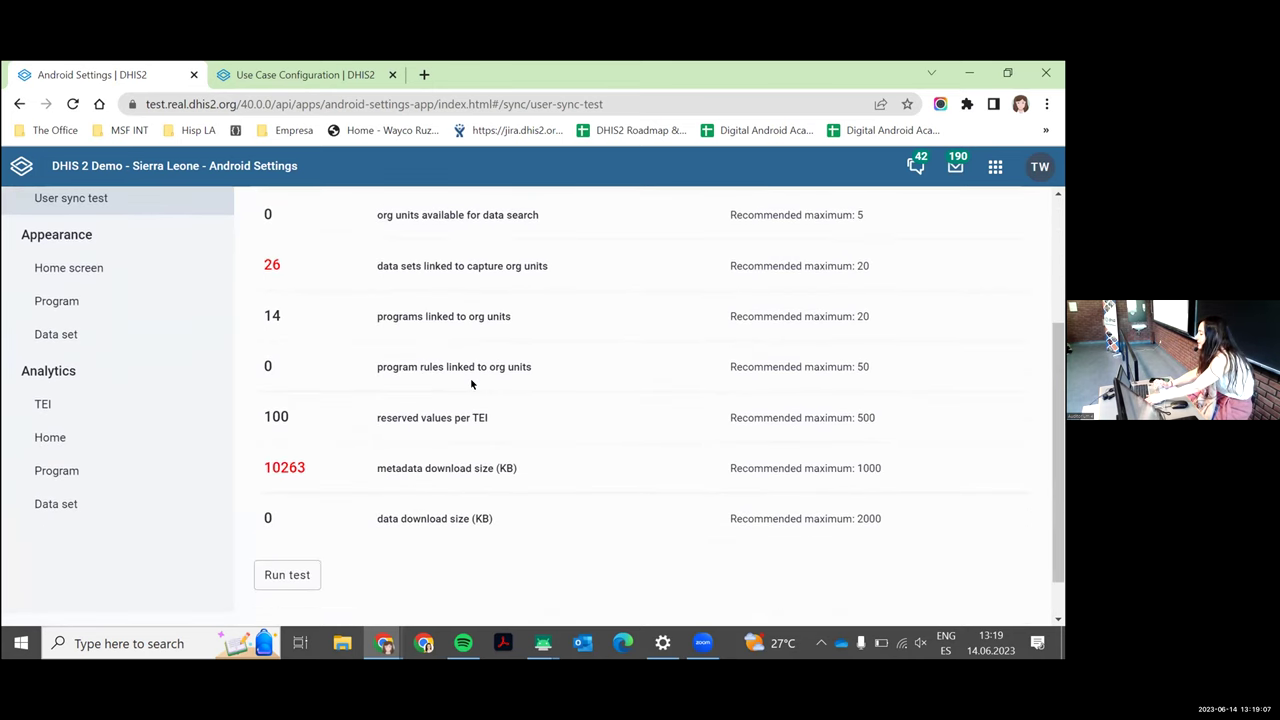
scroll(471, 383, "up", 4)
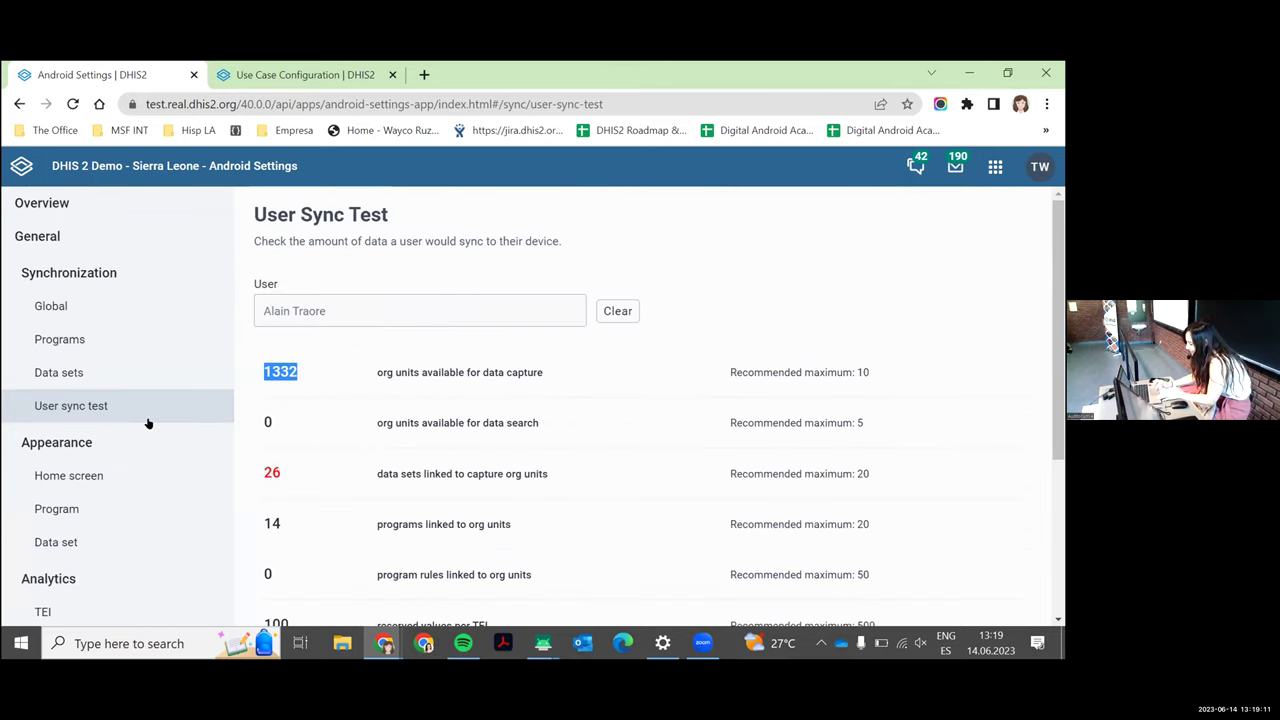
Step: Open the home screen appearance settings and view the filter options, then switch back to the presentation
scroll(150, 423, "down", 1)
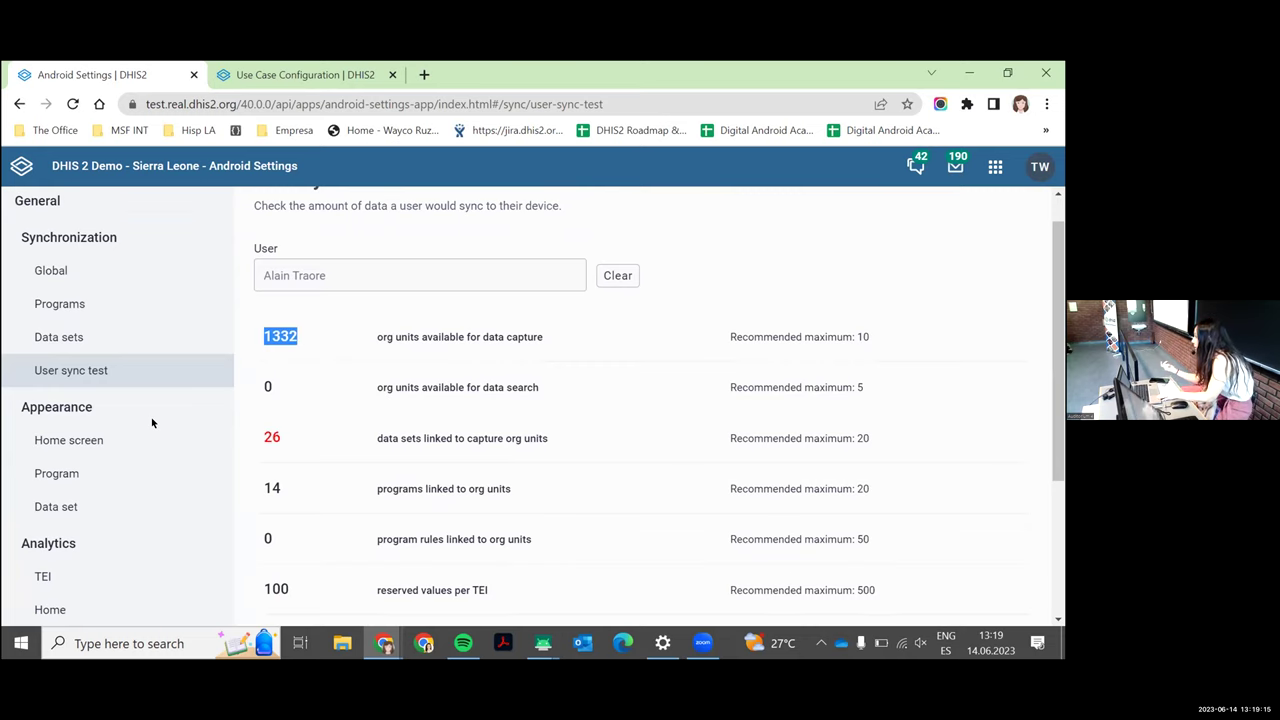
scroll(151, 422, "down", 2)
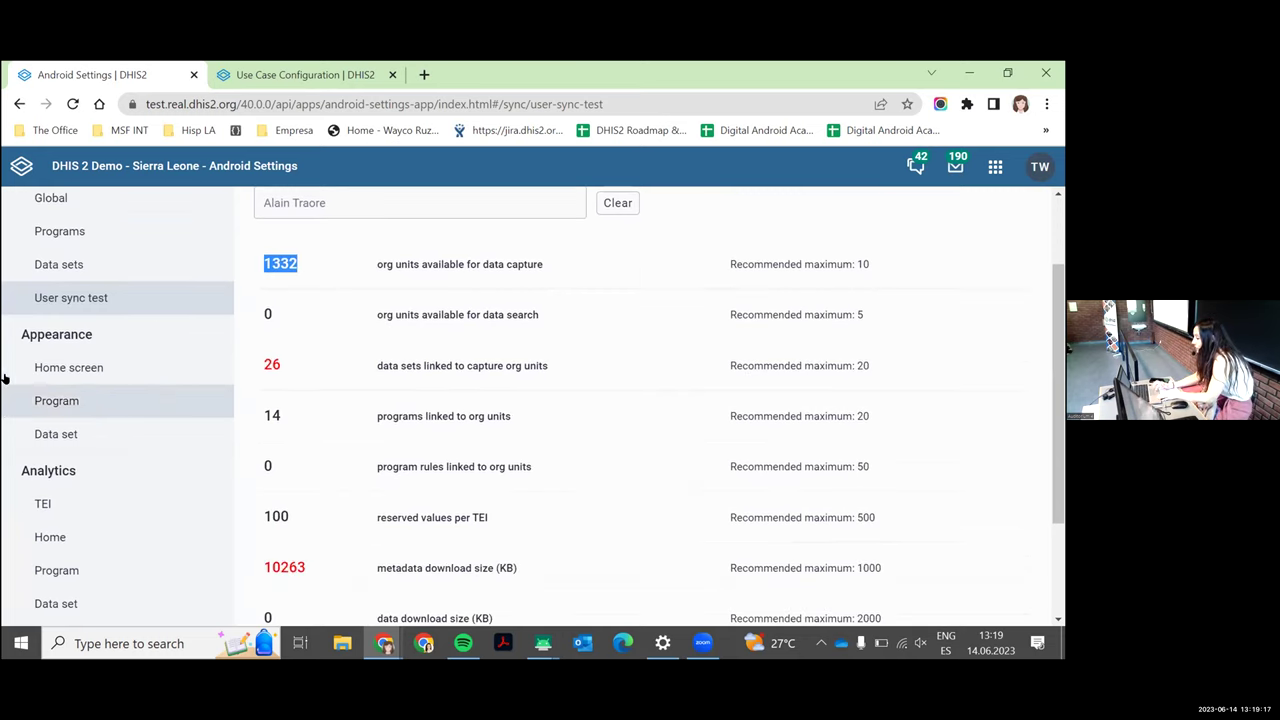
left_click(104, 357)
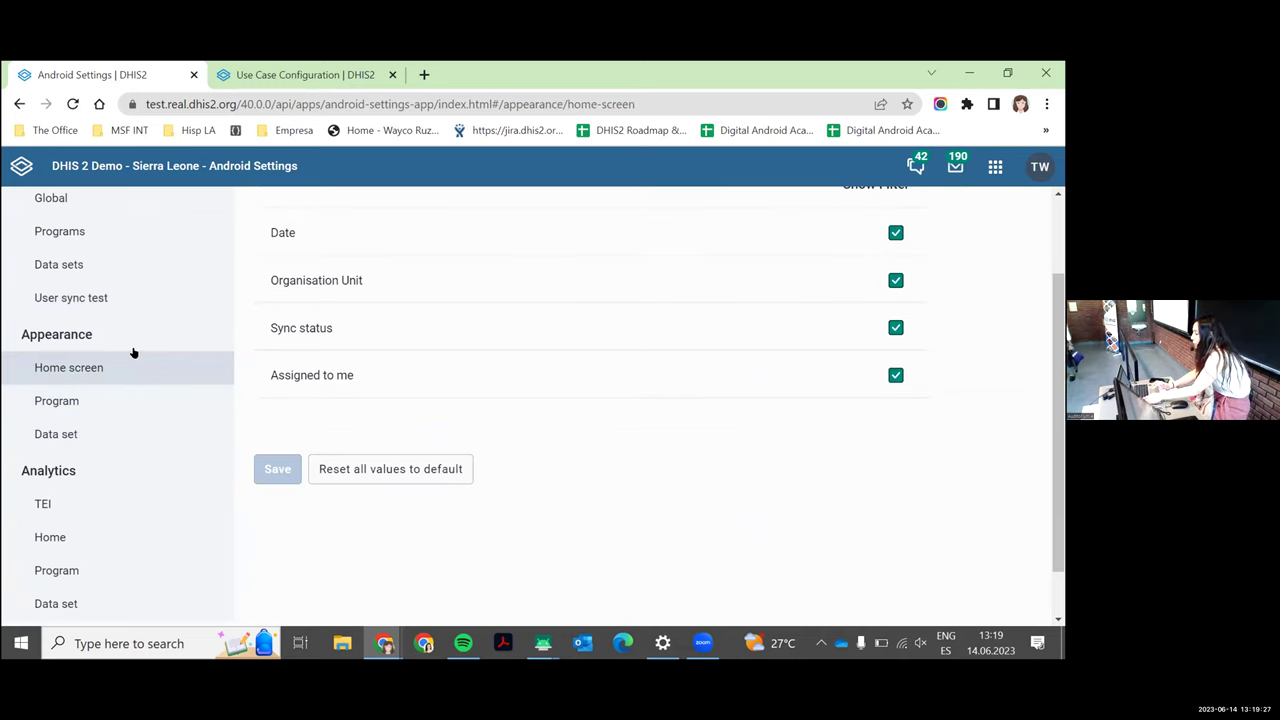
key("alt+Tab")
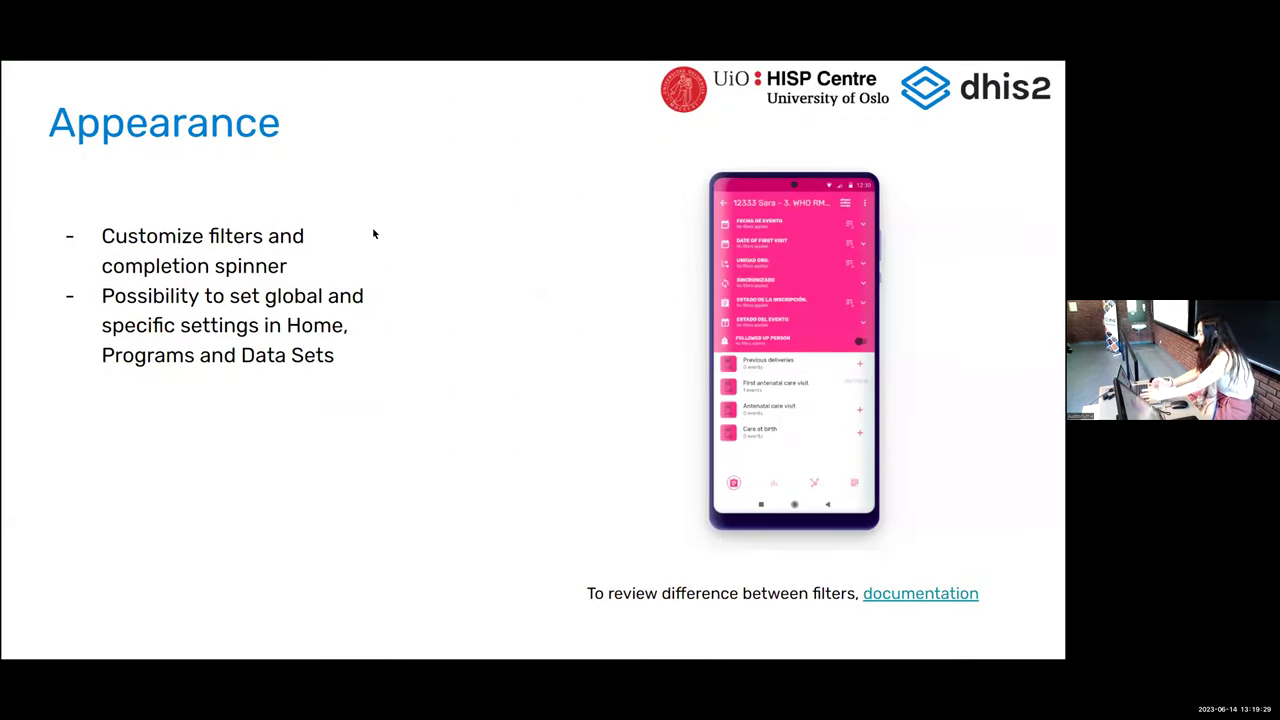
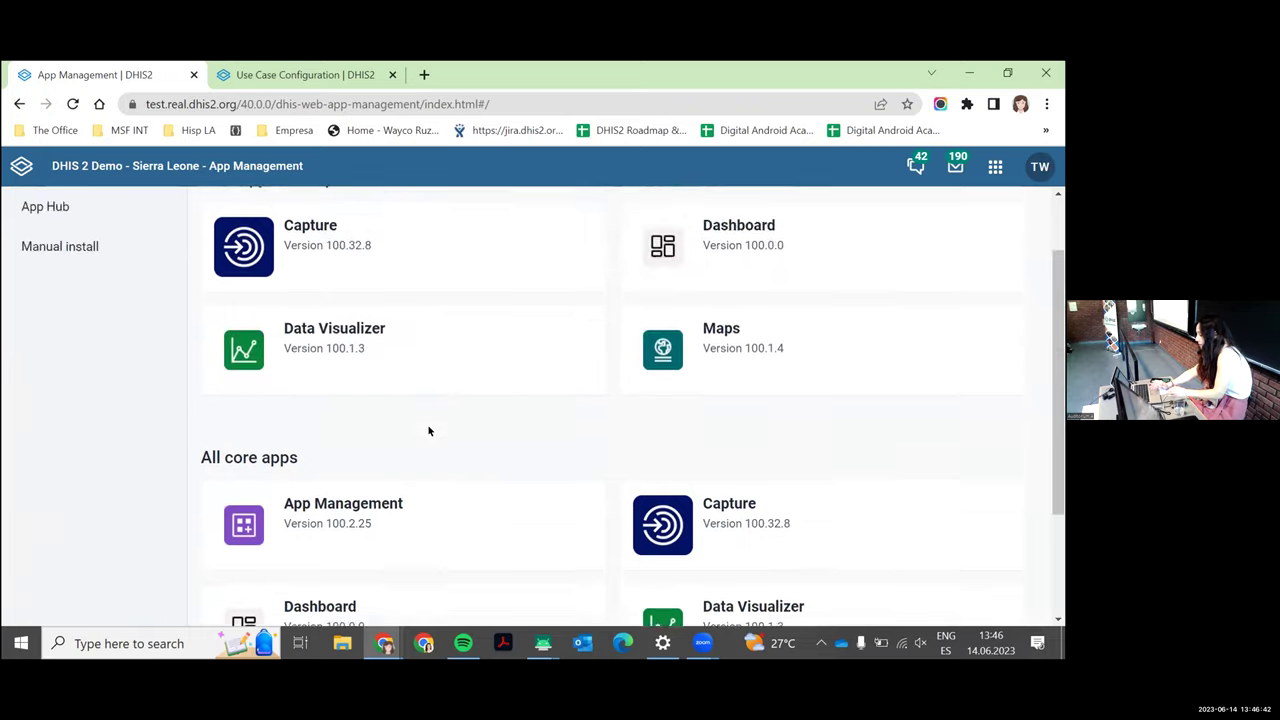
Step: Open the App Hub in App Management and locate the Android Settings and APK Distribution apps
left_click(71, 271)
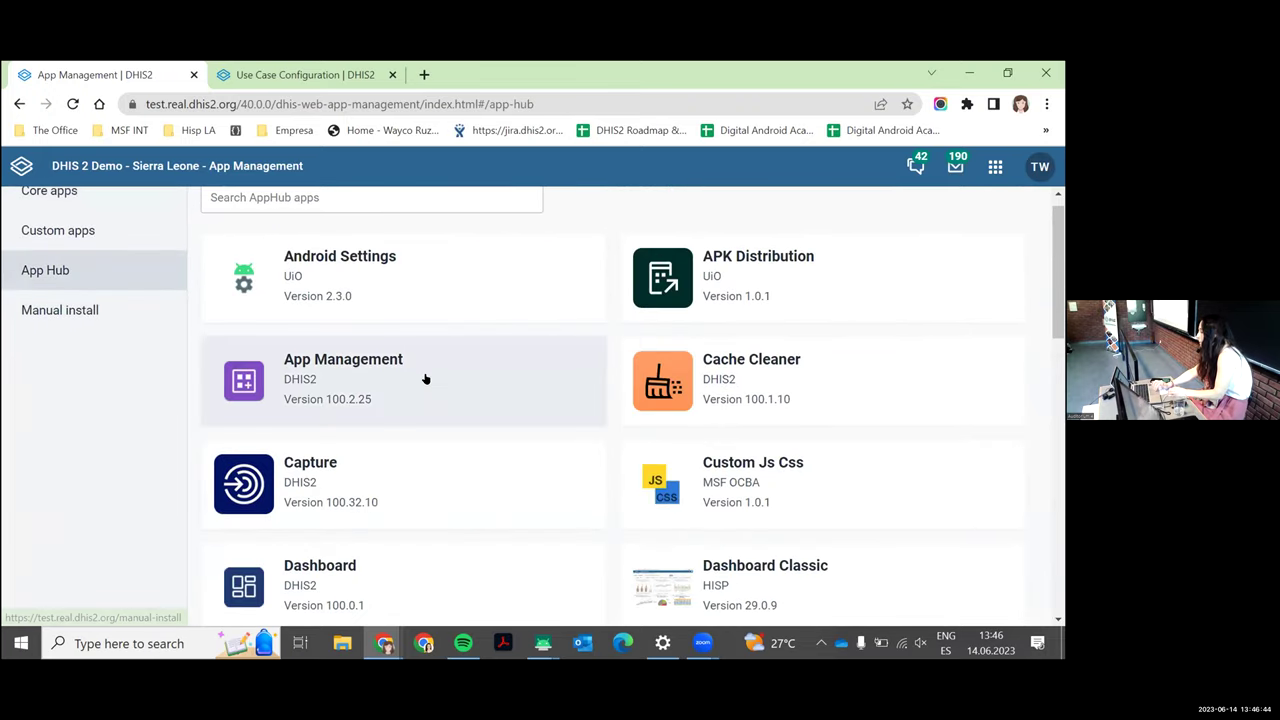
scroll(428, 371, "down", 1)
scroll(428, 371, "up", 2)
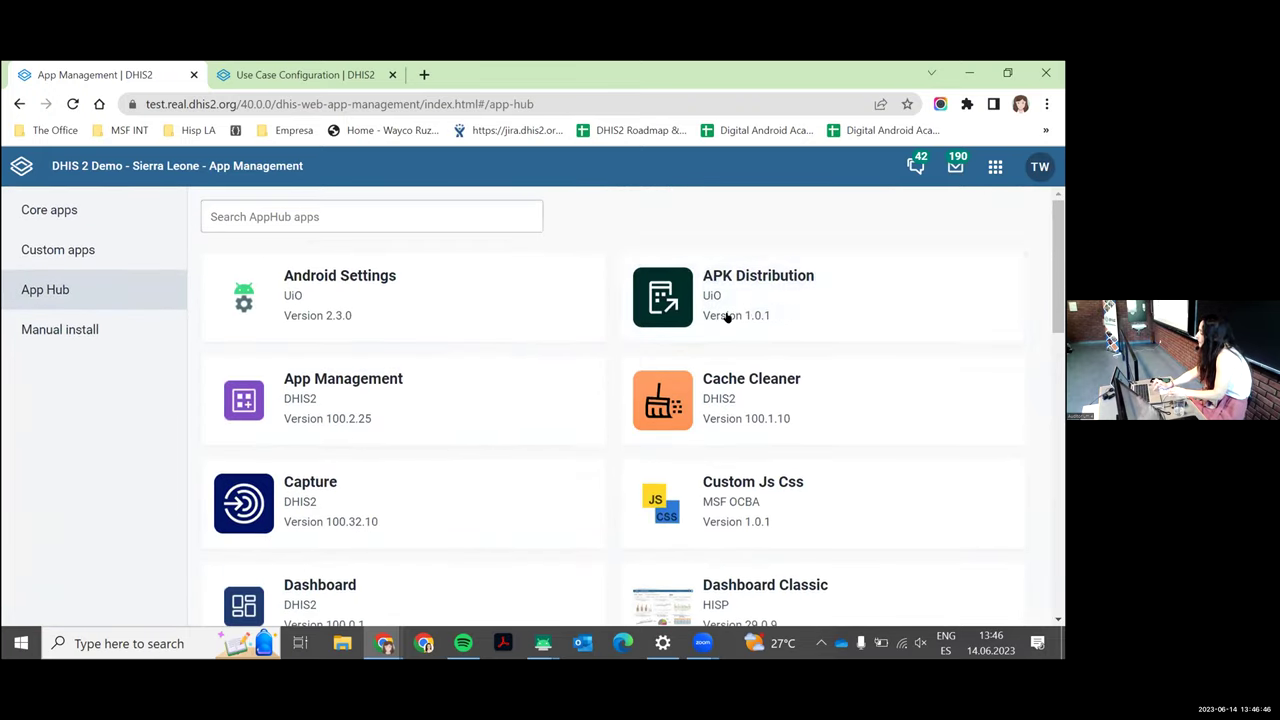
Step: Search the installed apps for "apk", open APK Distribution and review its download and upload options and application versions
left_click(996, 168)
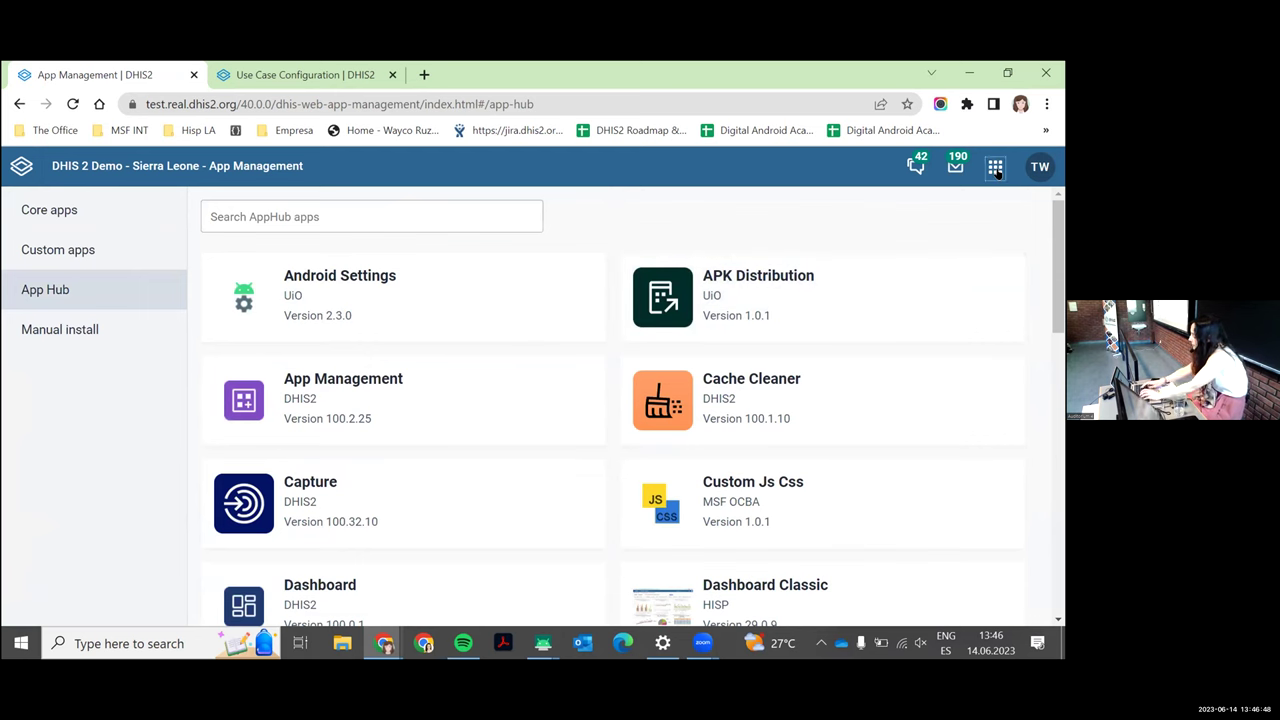
type("apk")
left_click(727, 282)
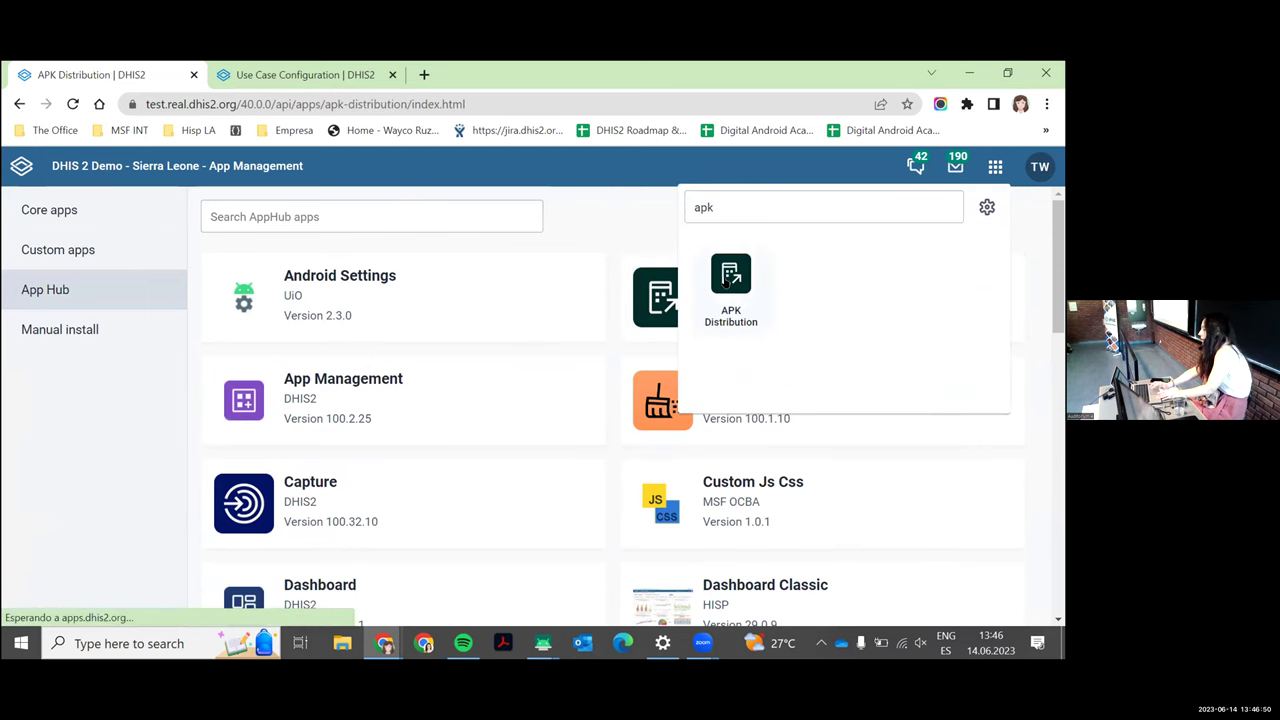
scroll(723, 368, "down", 2)
scroll(723, 368, "down", 3)
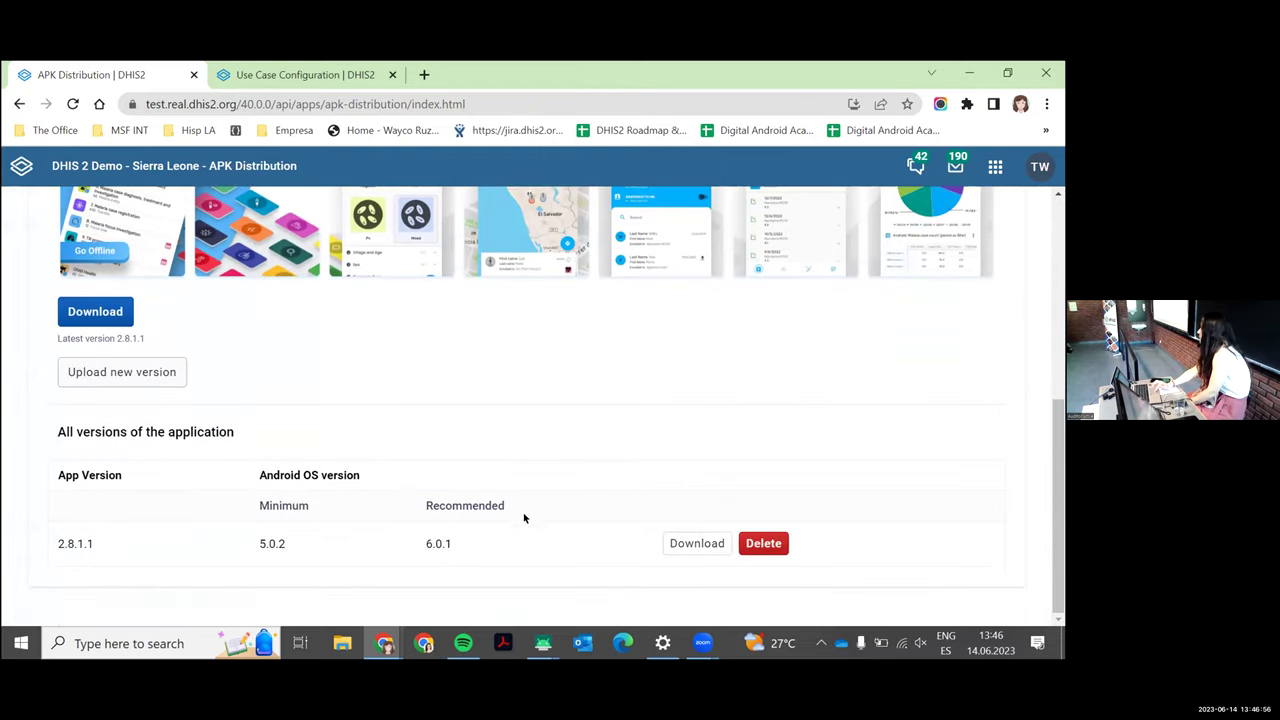
scroll(634, 459, "up", 1)
scroll(634, 459, "up", 2)
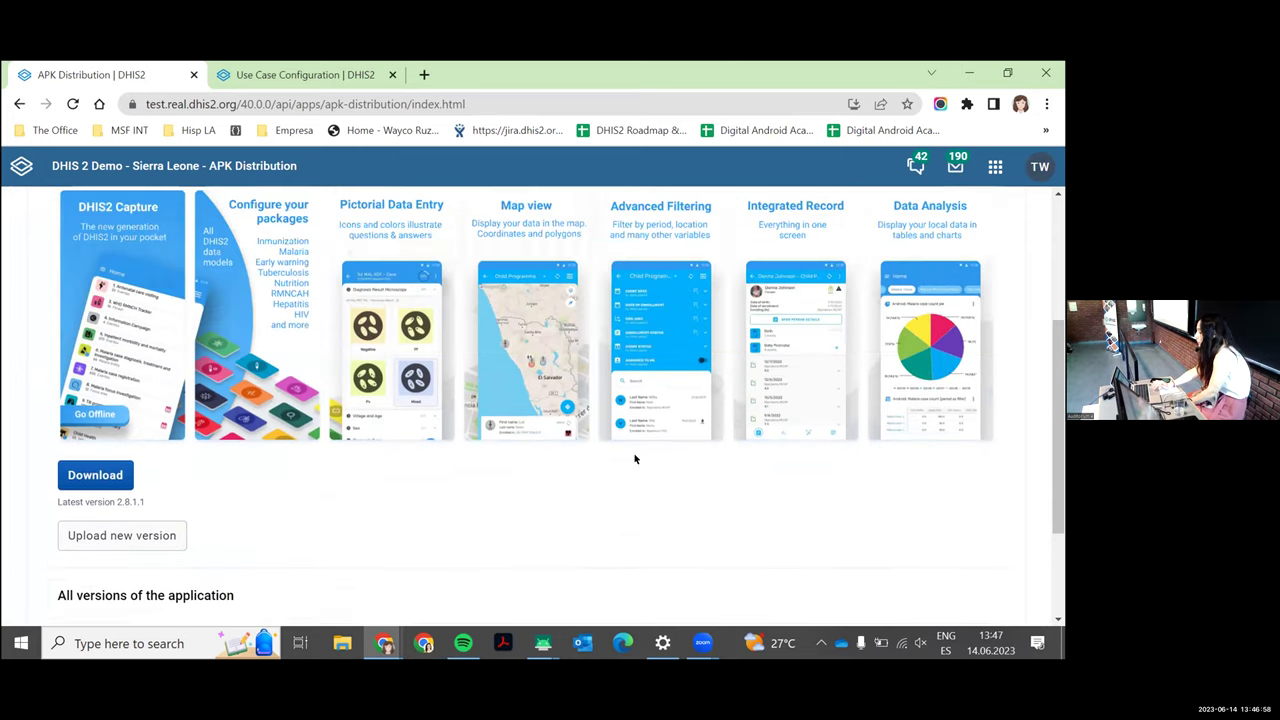
Step: Open the form for uploading a new app version and examine its version, minimum and recommended Android version, and download URL fields
left_click(112, 573)
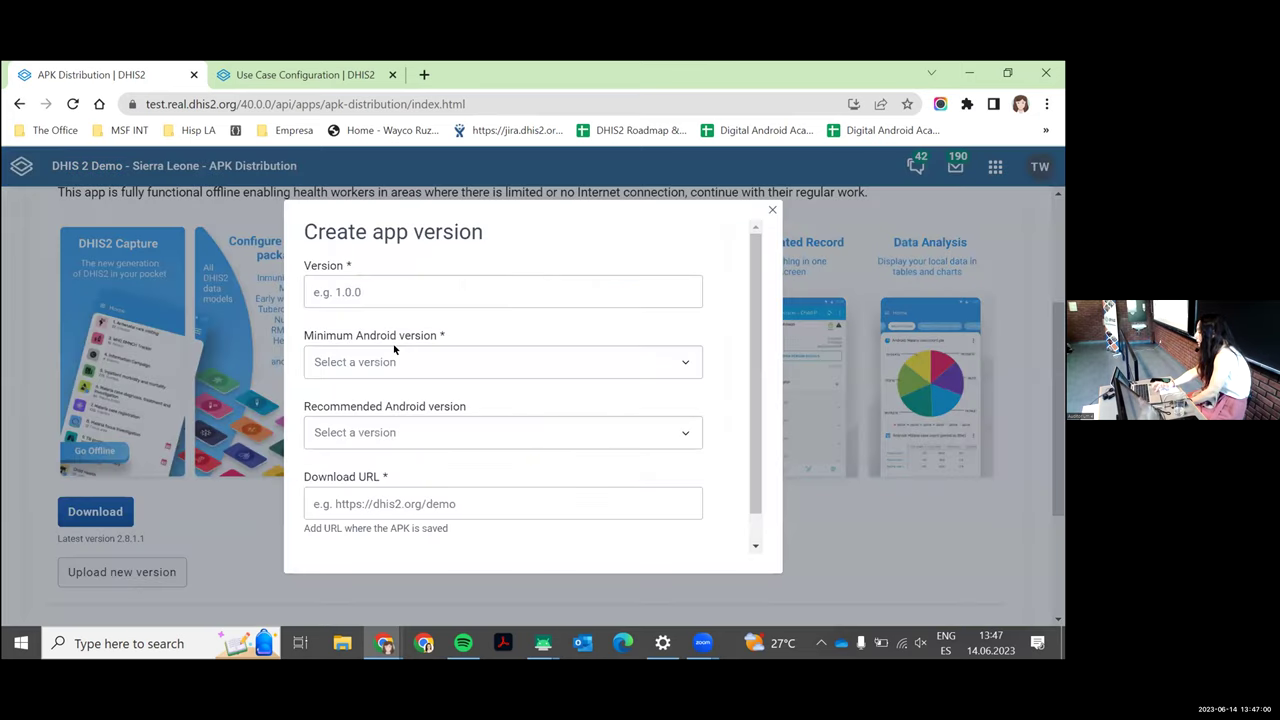
left_click(323, 285)
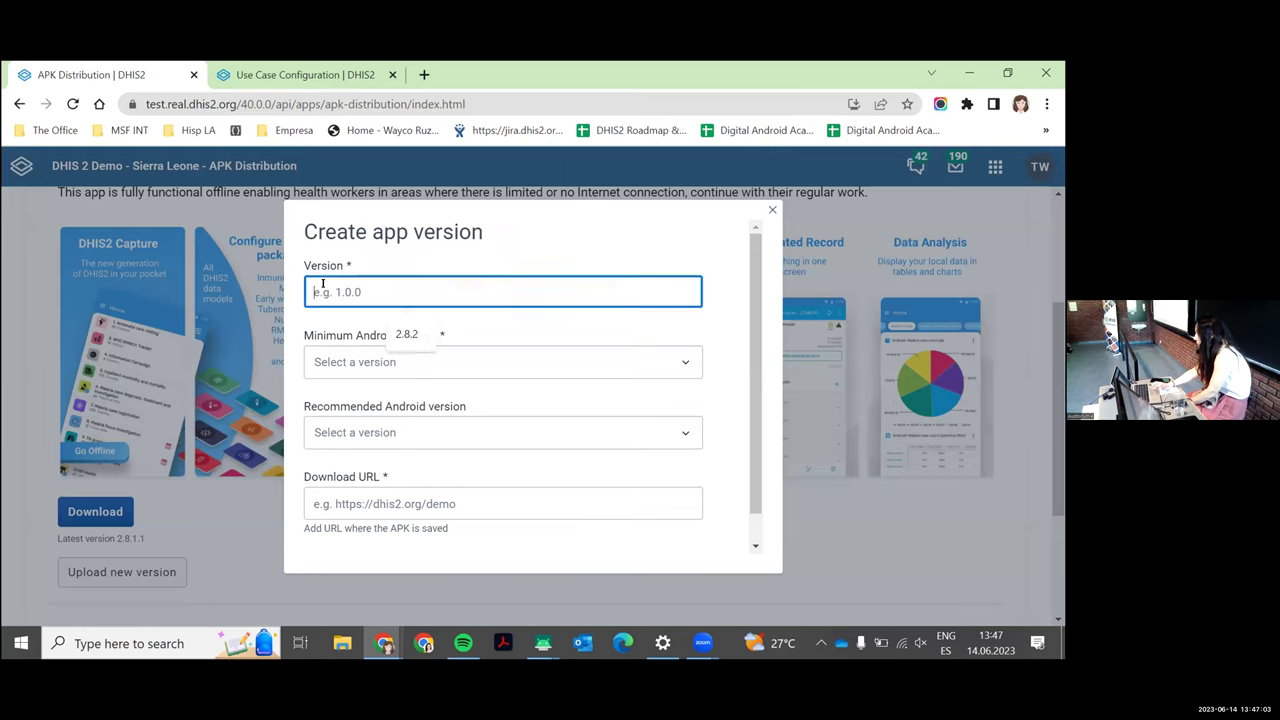
left_click(335, 368)
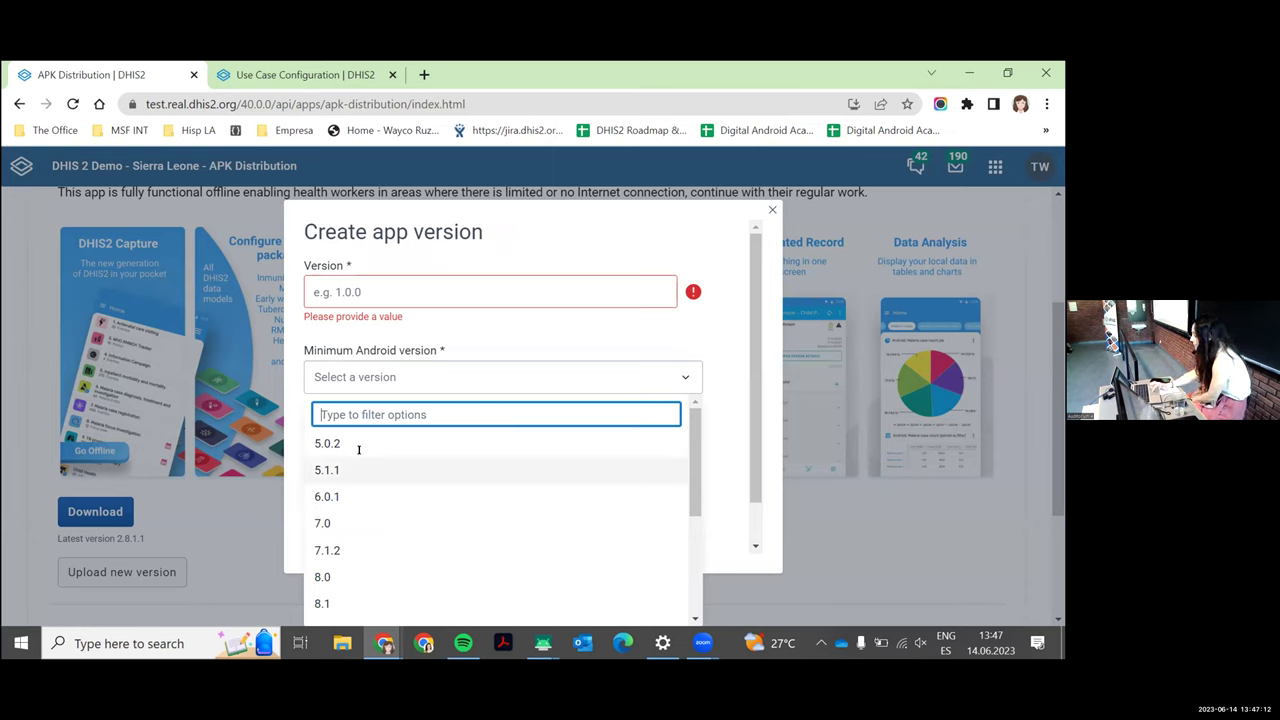
left_click(432, 350)
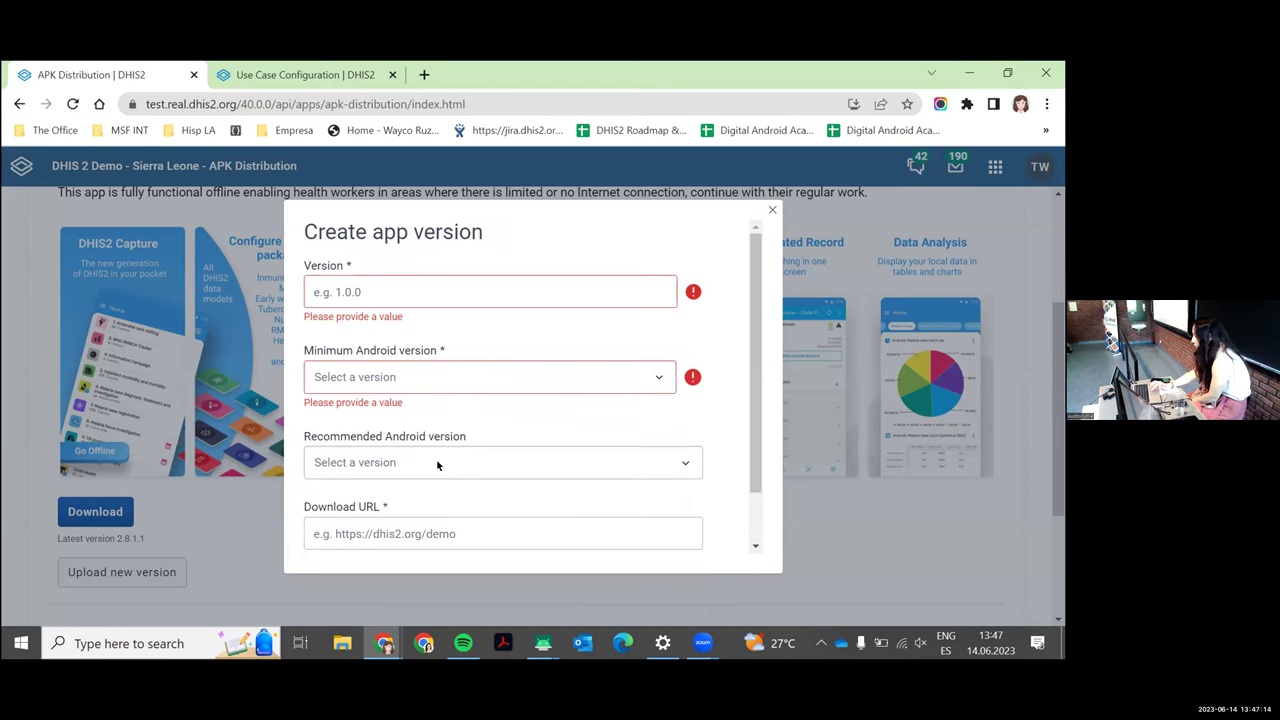
scroll(437, 460, "down", 1)
left_click(353, 468)
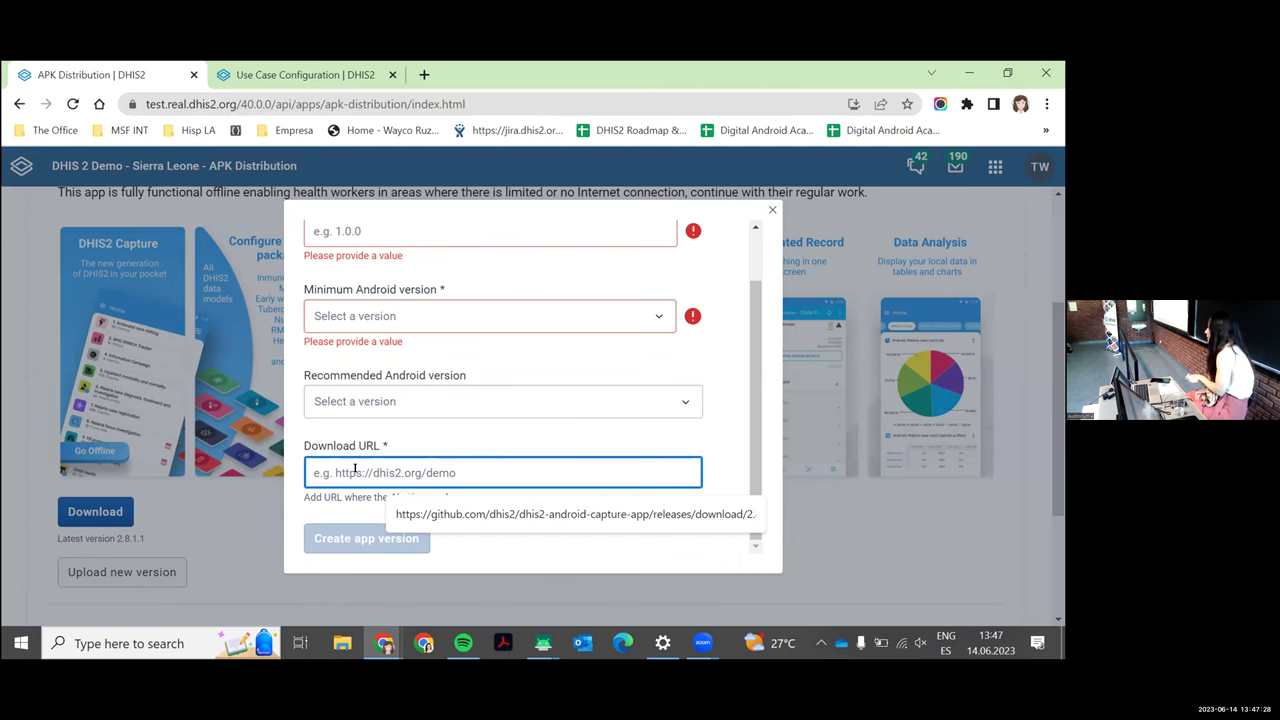
Step: Open the DHIS2 GitHub page in a new tab, search it for "and" and open the dhis2-android-capture-app repository
left_click(424, 74)
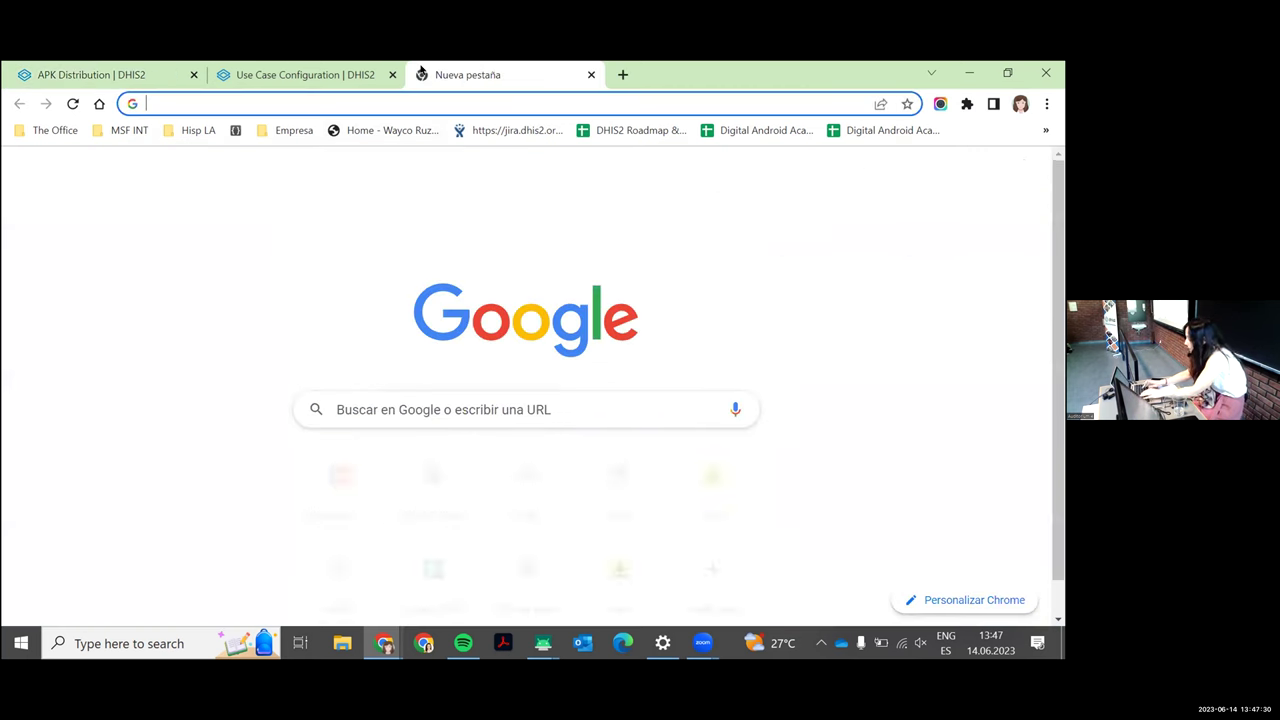
type("git")
key("Return")
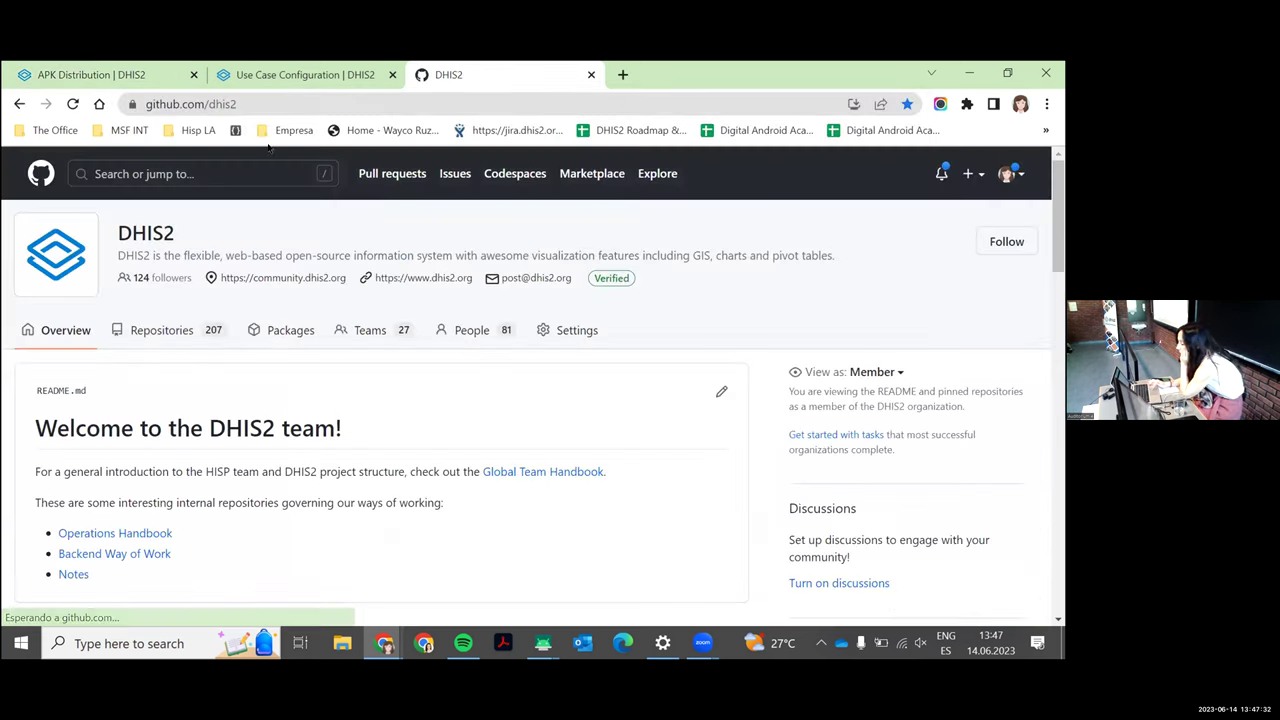
left_click(181, 166)
type("and")
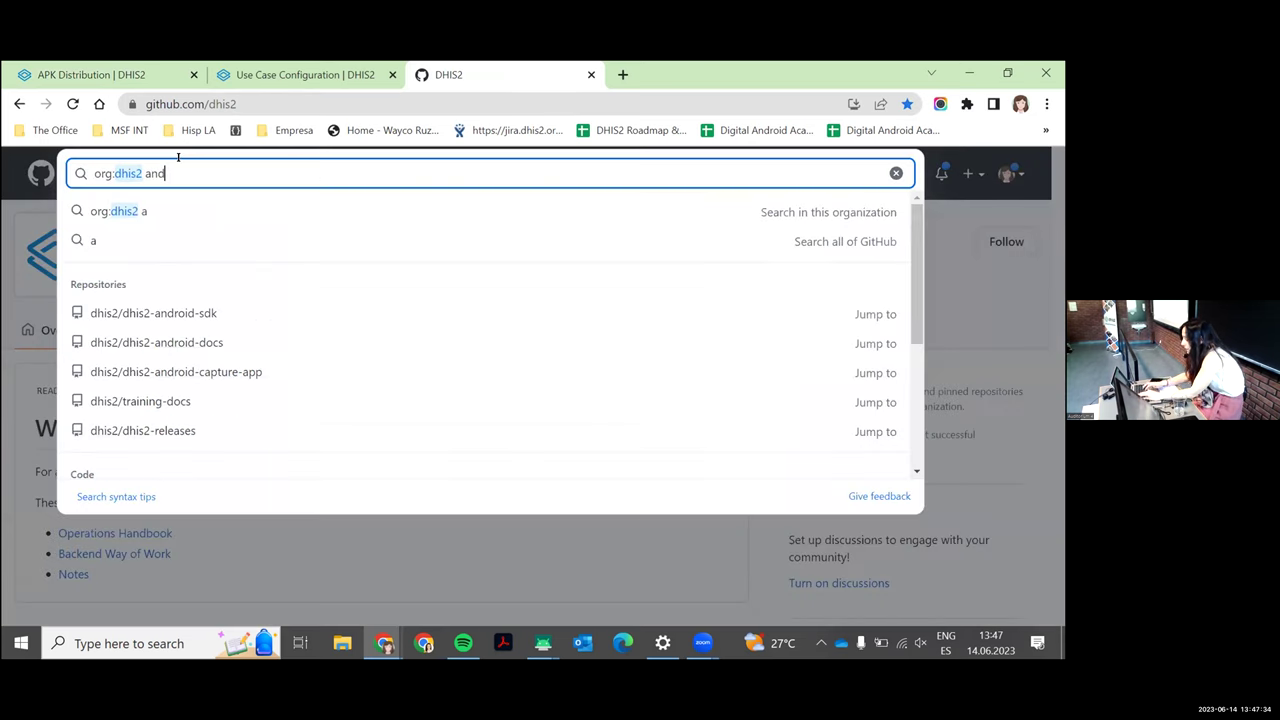
left_click(252, 372)
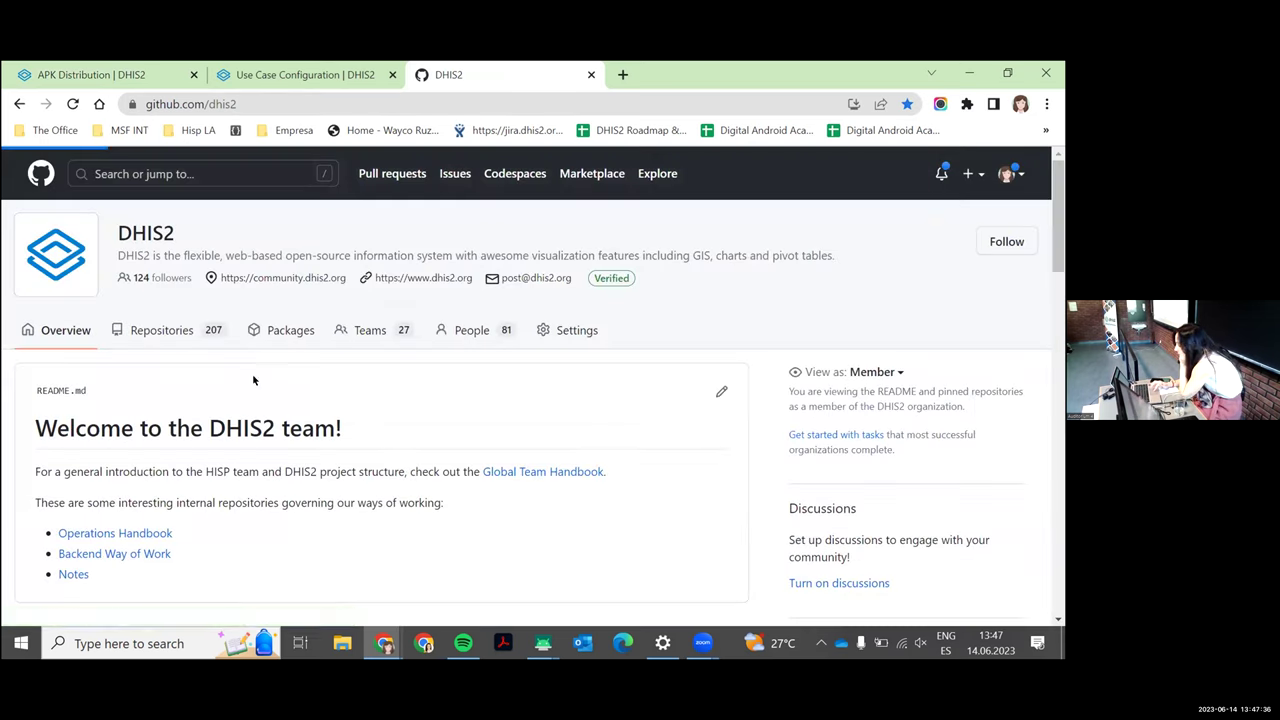
Step: Open the repository's releases and locate the APK assets of Android Capture App v2.8.1.1
scroll(822, 403, "down", 3)
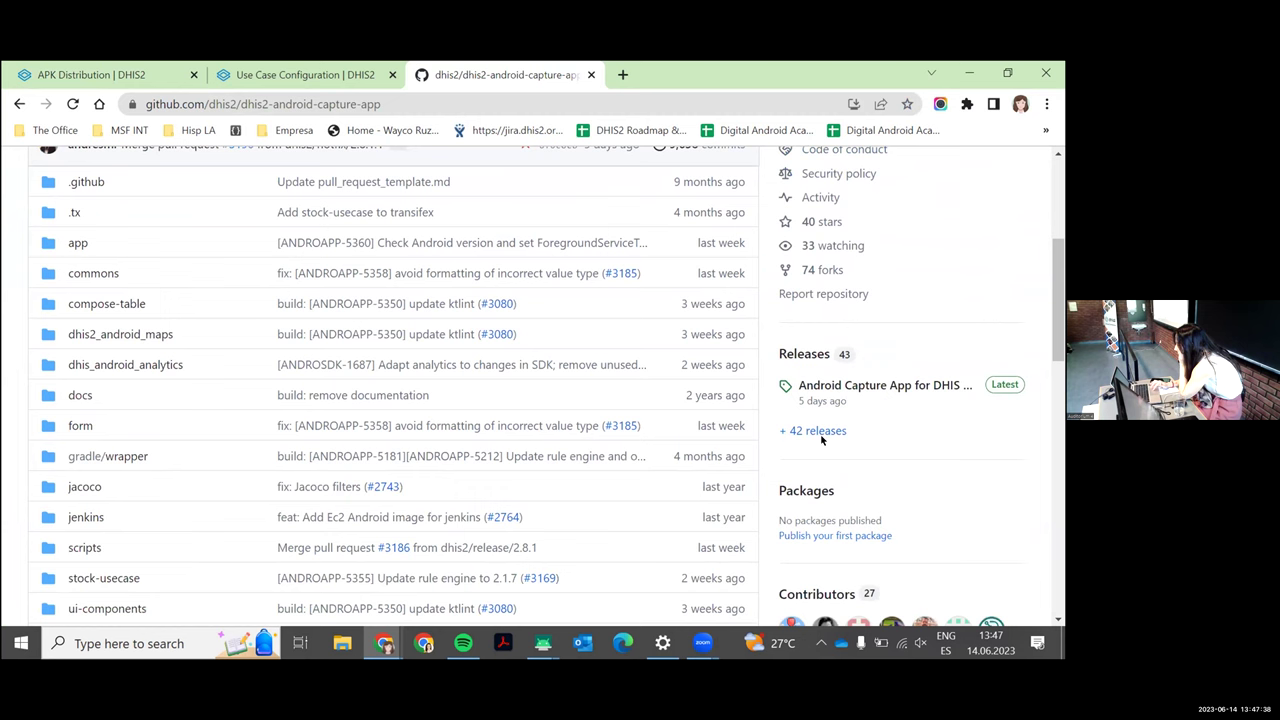
left_click(890, 408)
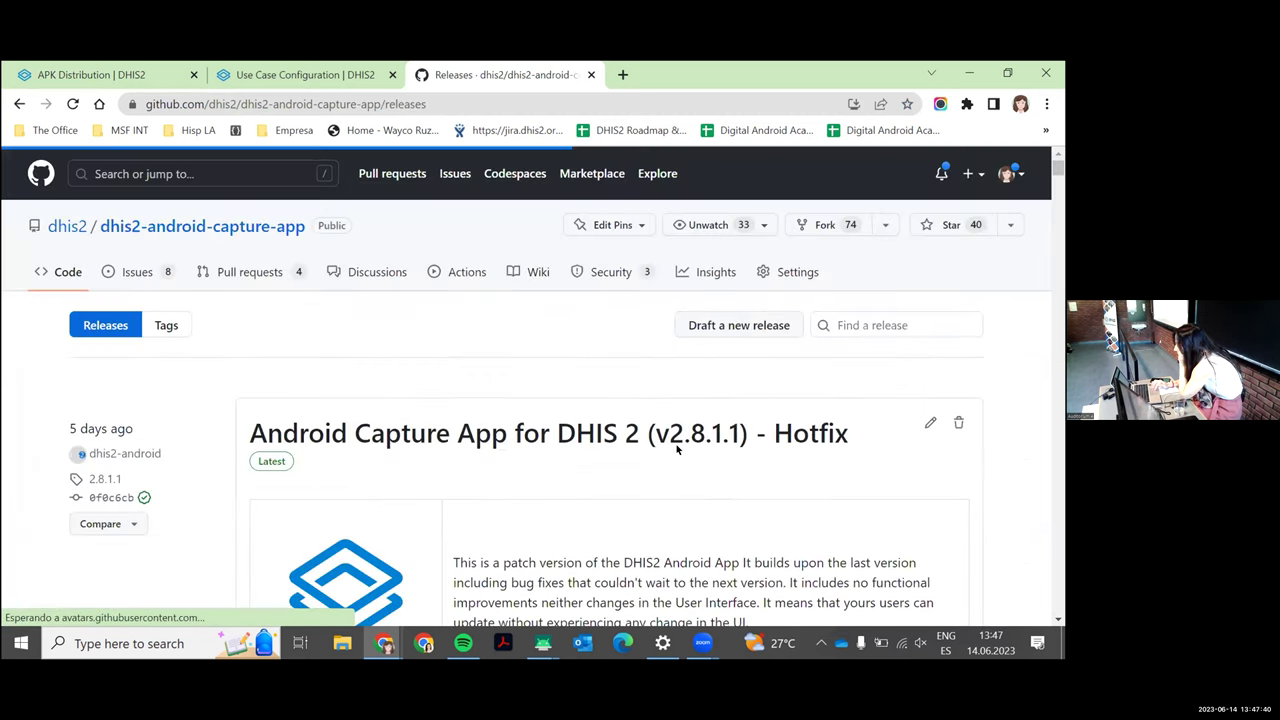
scroll(581, 420, "down", 5)
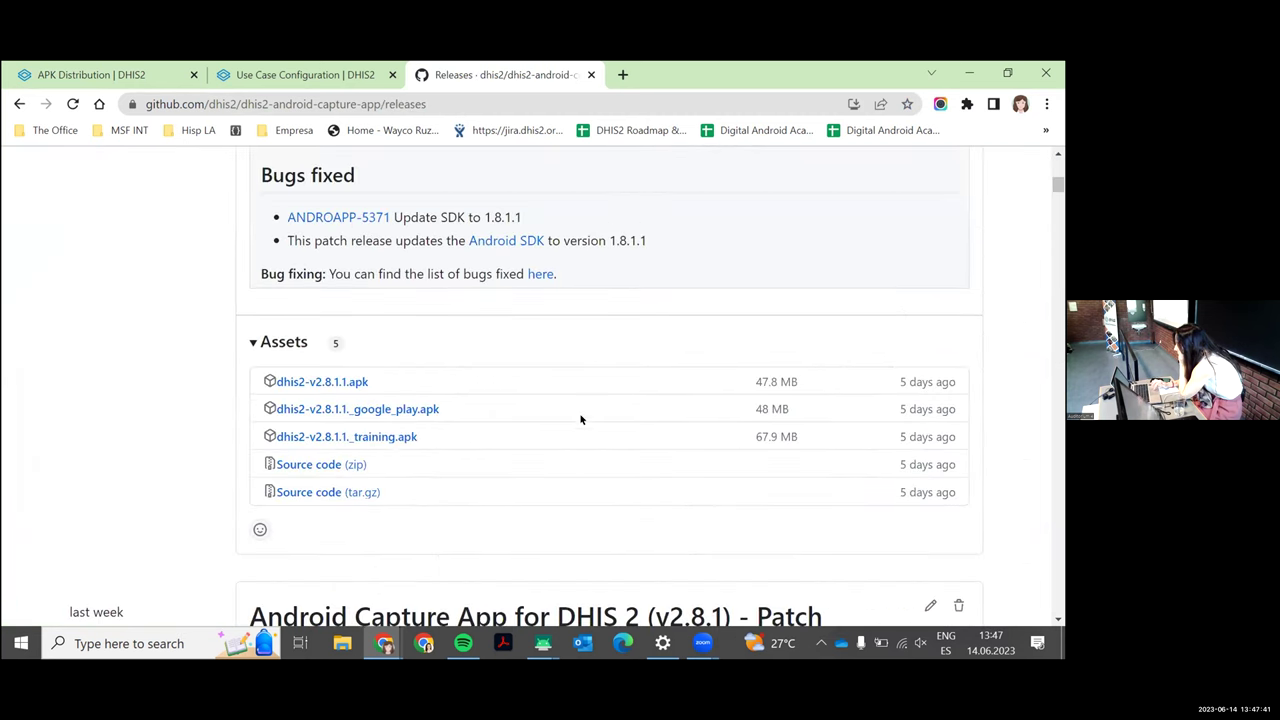
Step: Copy the link address of dhis2-v2.8.1.1.apk and enter it as the download URL in the APK Distribution form
right_click(340, 378)
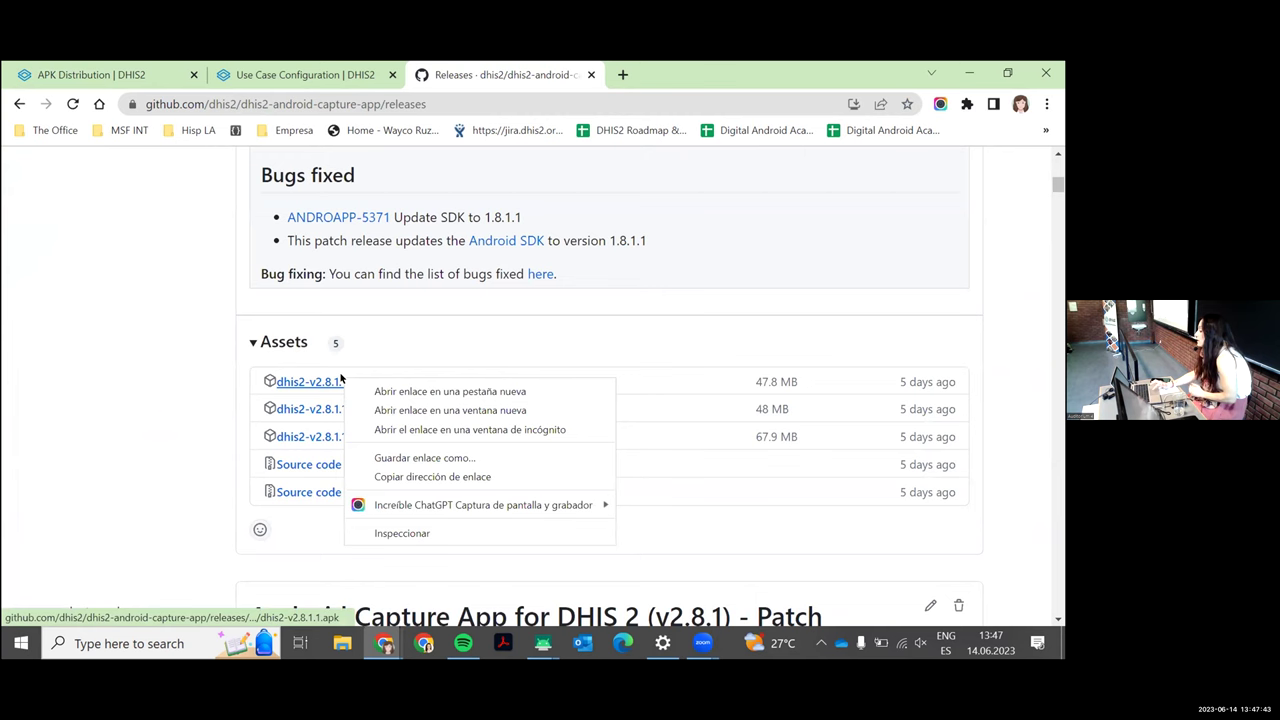
left_click(430, 474)
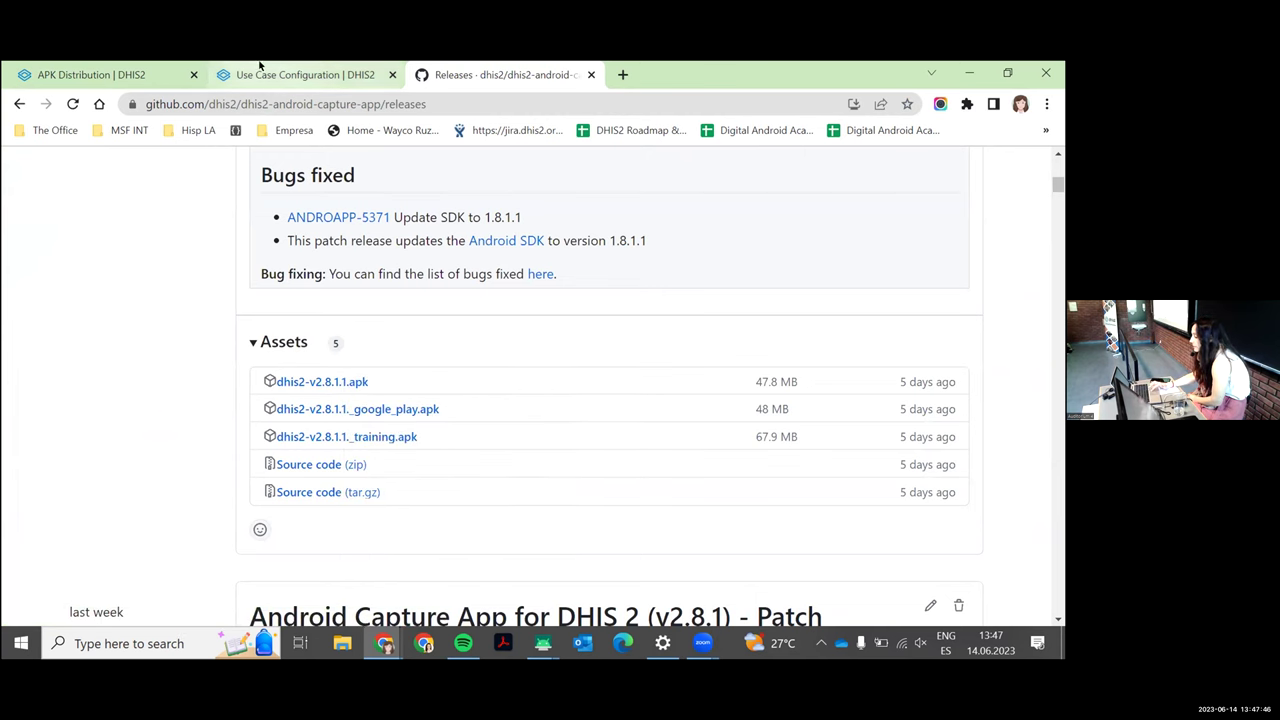
left_click(110, 70)
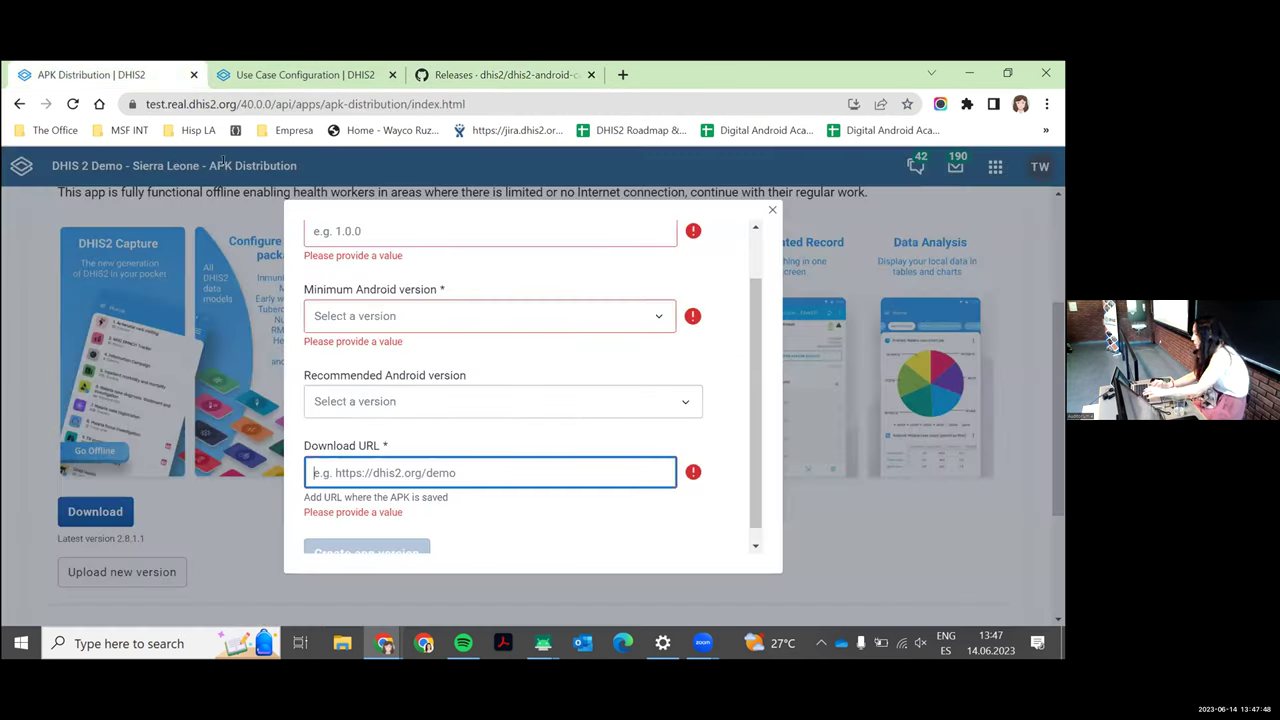
type("https://github.com/dhis2/dhis2-android-capture-app/releases/download/2.8.1.1/dhis2-v2.8.1.1.apk")
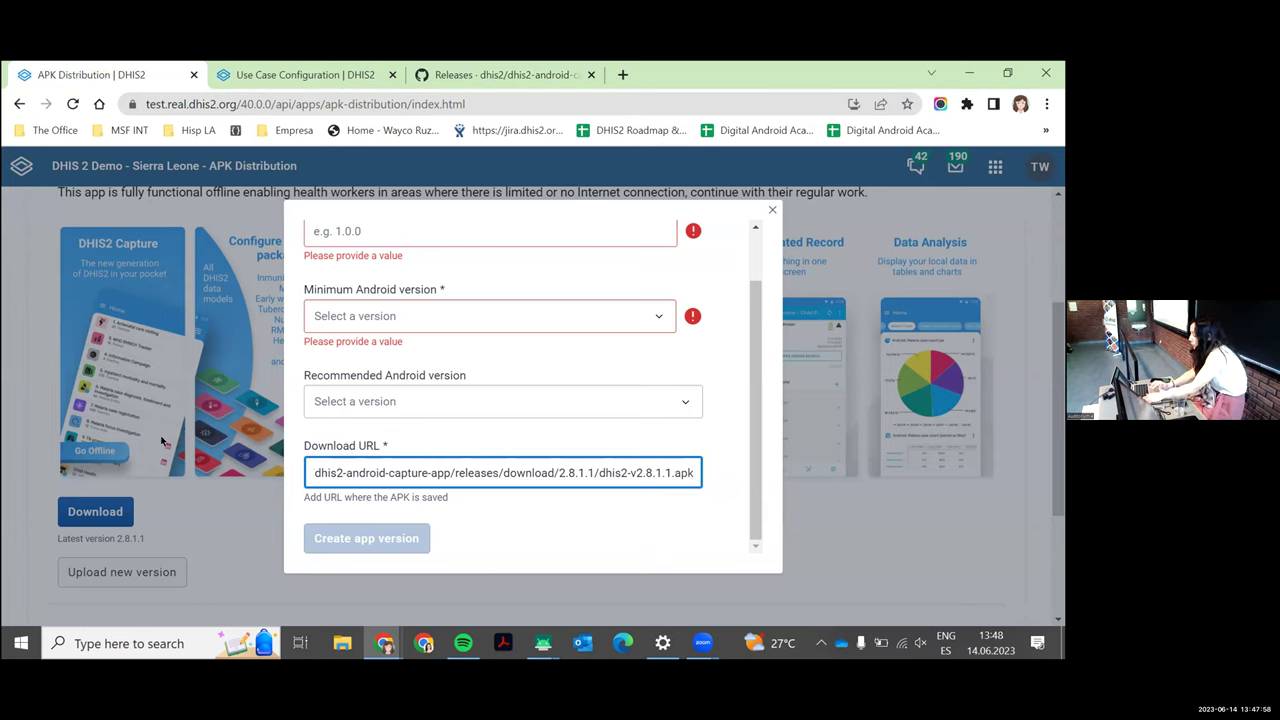
Step: Switch to the mirrored FP3 phone to view the Dhis2 app installation, then return to the APK Distribution form
key("alt+Tab")
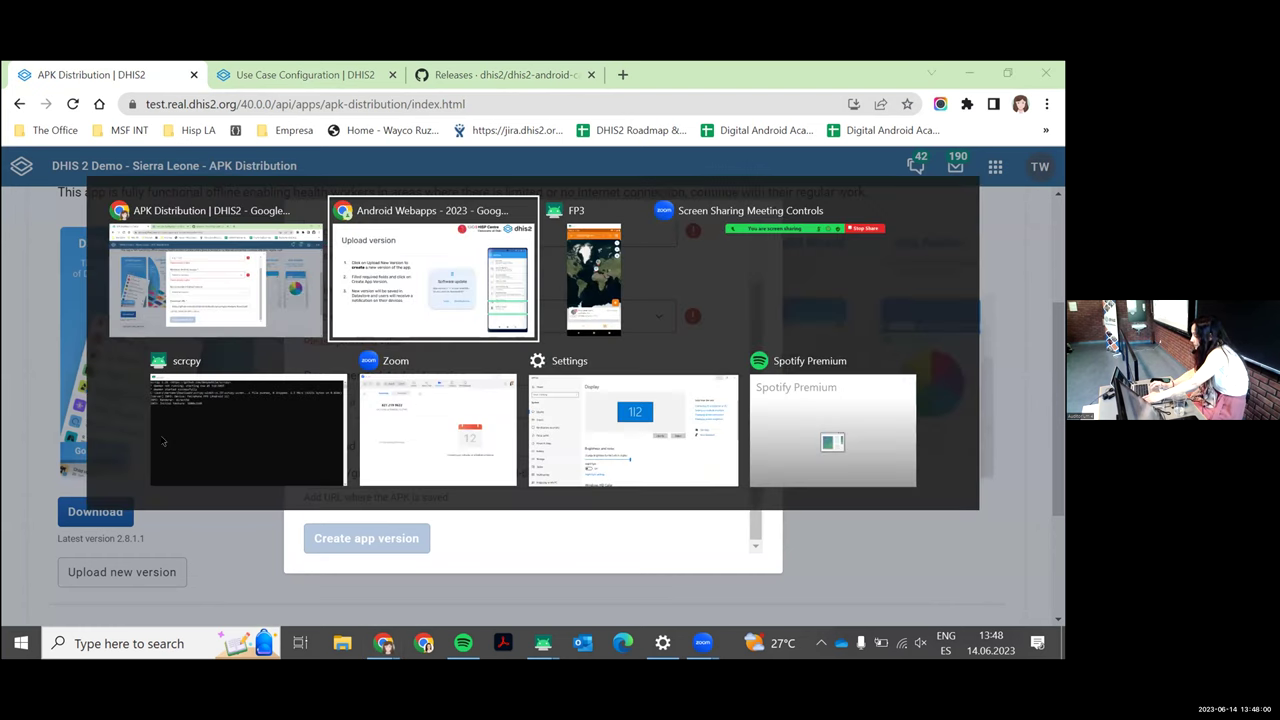
key("Tab")
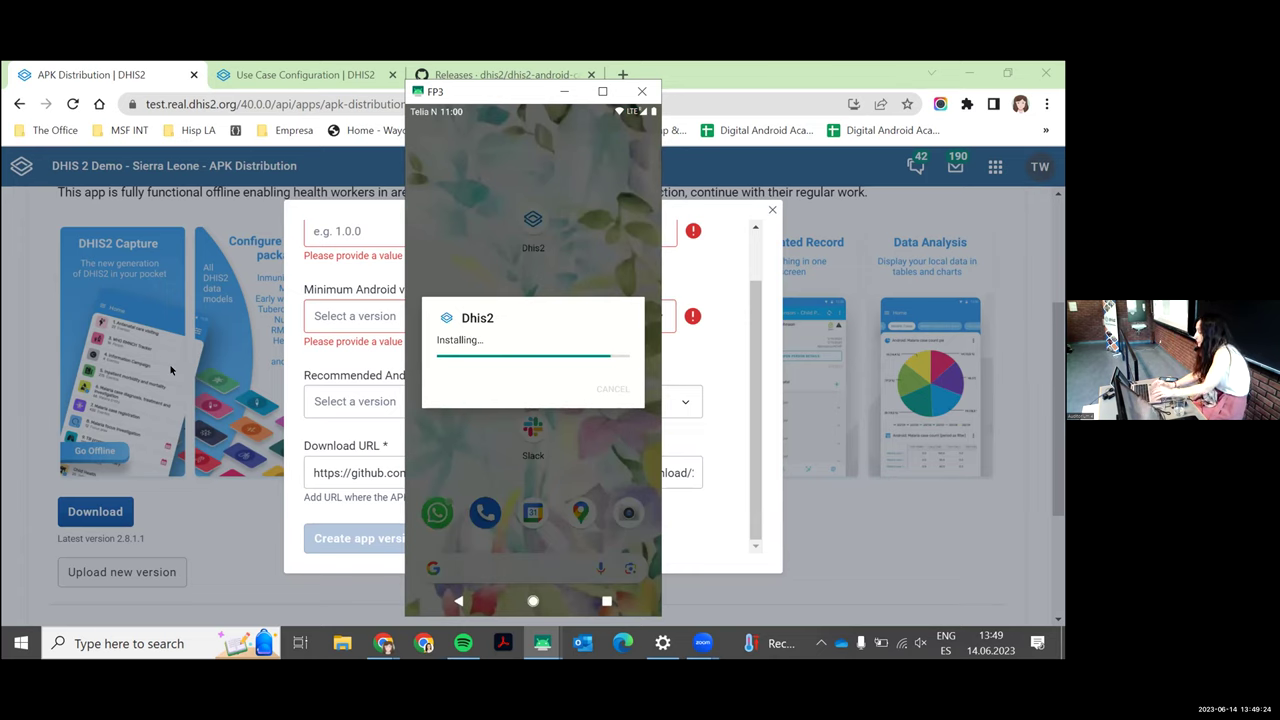
key("alt+Tab")
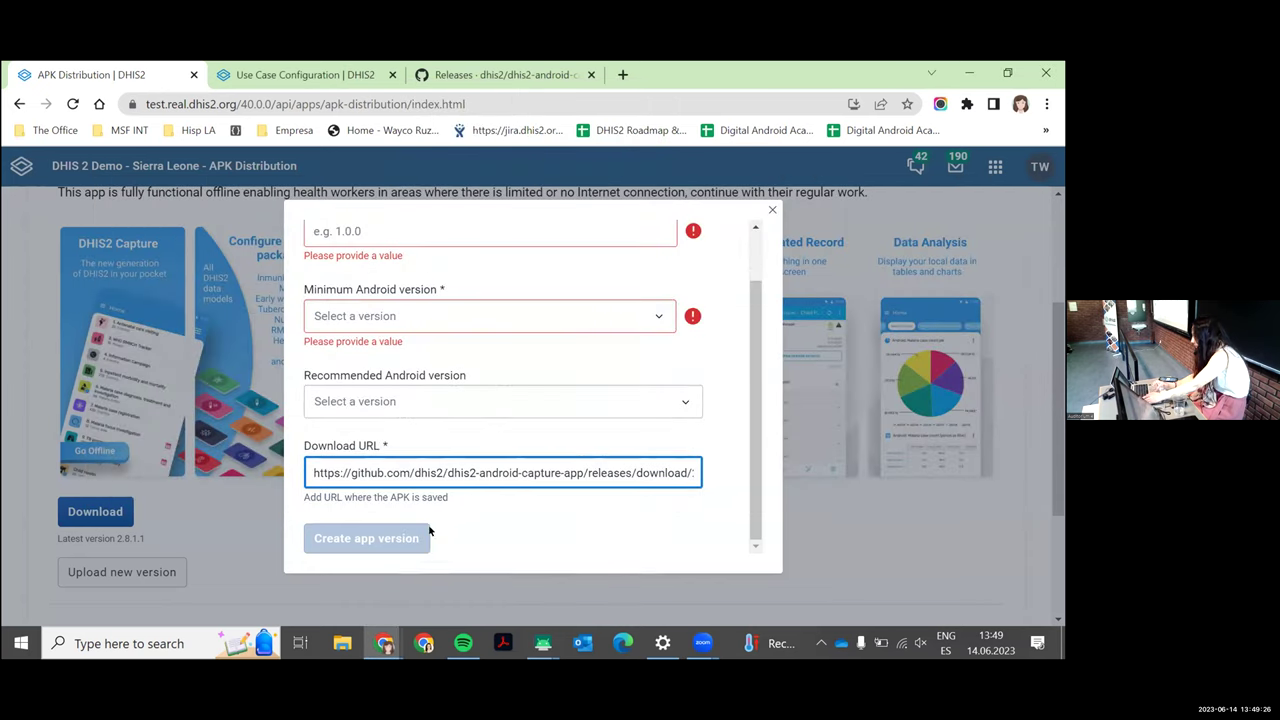
Step: Discard the new app version form and review the 2.8.1.1 entry with its minimum and recommended Android OS versions
left_click_drag(737, 474, 695, 452)
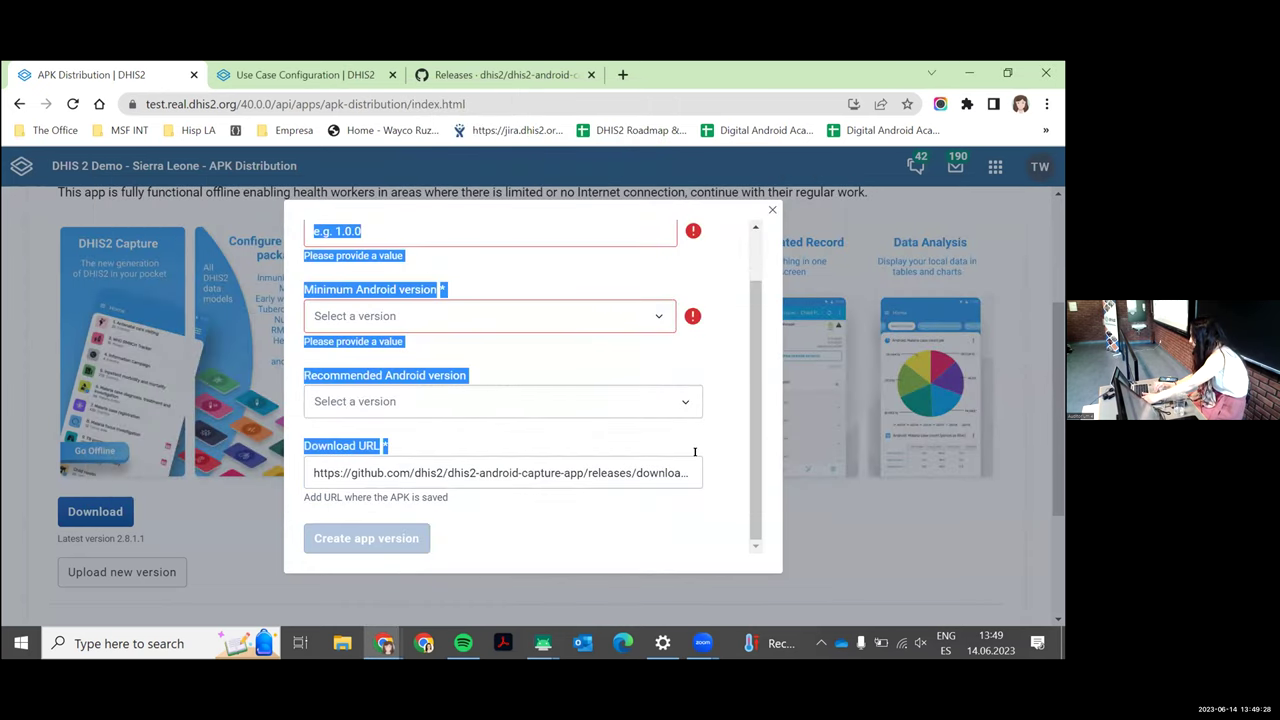
scroll(660, 457, "down", 1)
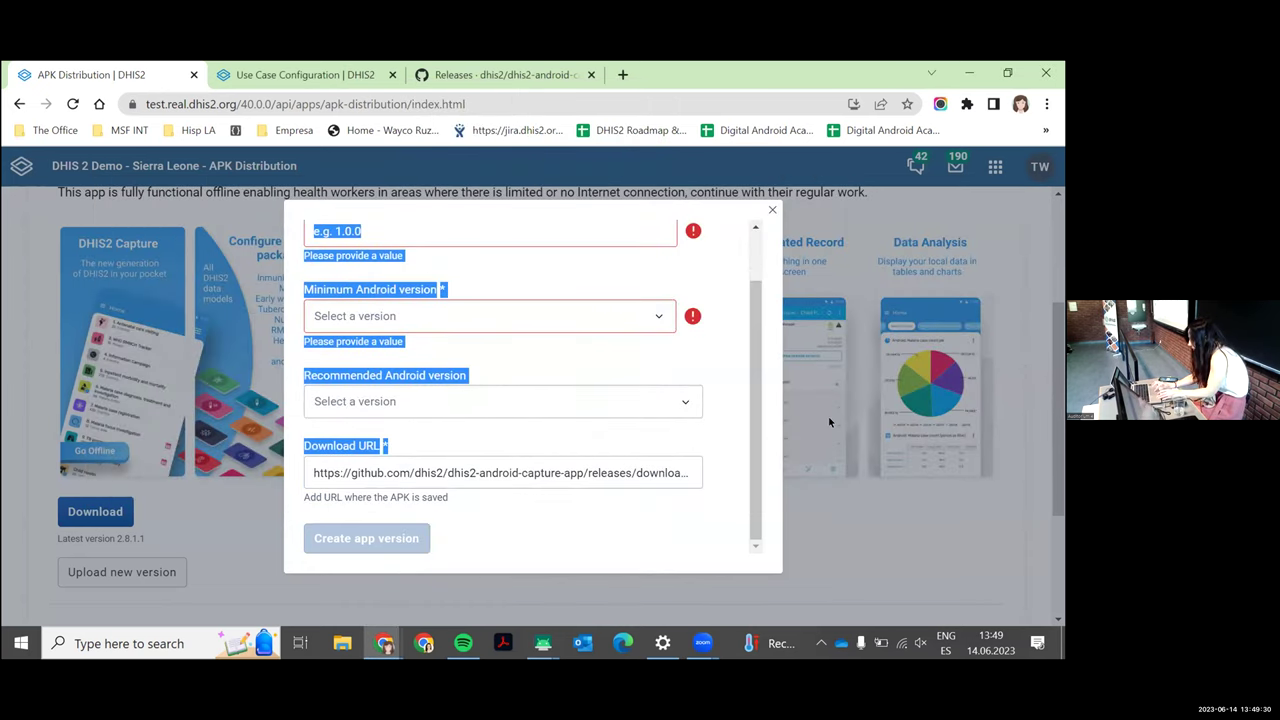
left_click(785, 397)
scroll(785, 397, "up", 1)
scroll(171, 551, "down", 4)
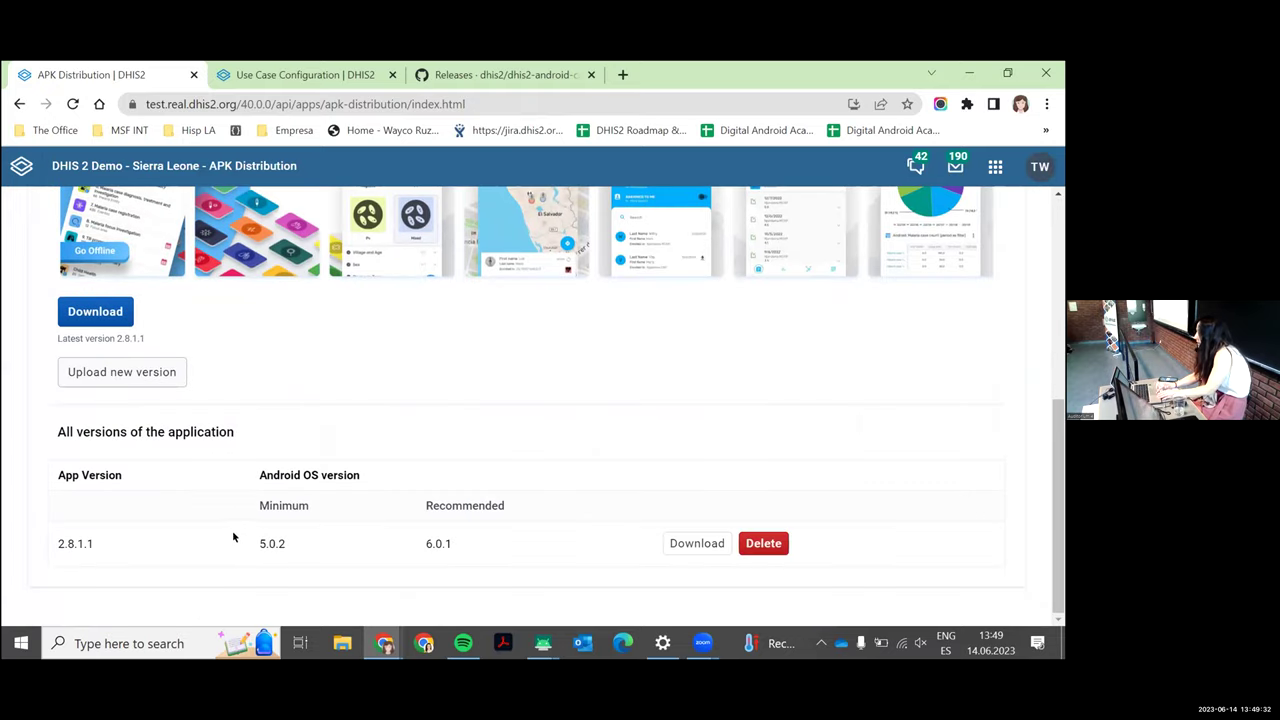
left_click_drag(117, 549, 40, 543)
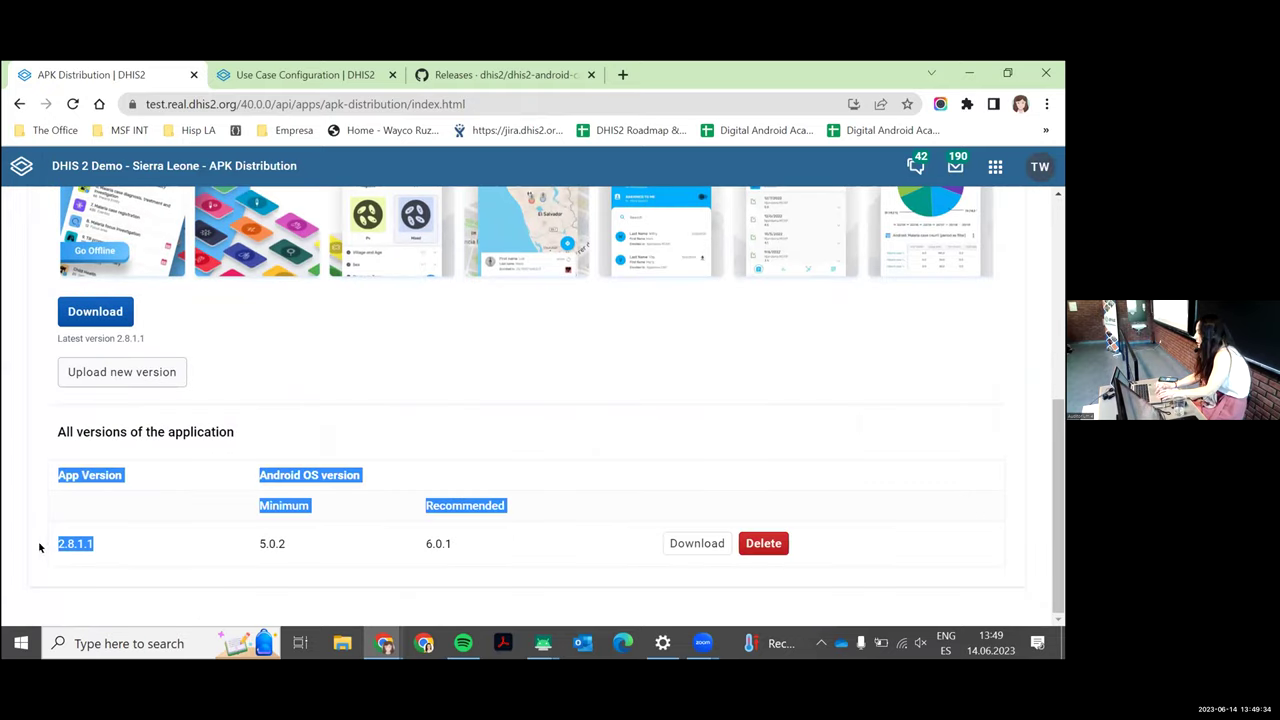
left_click(288, 542)
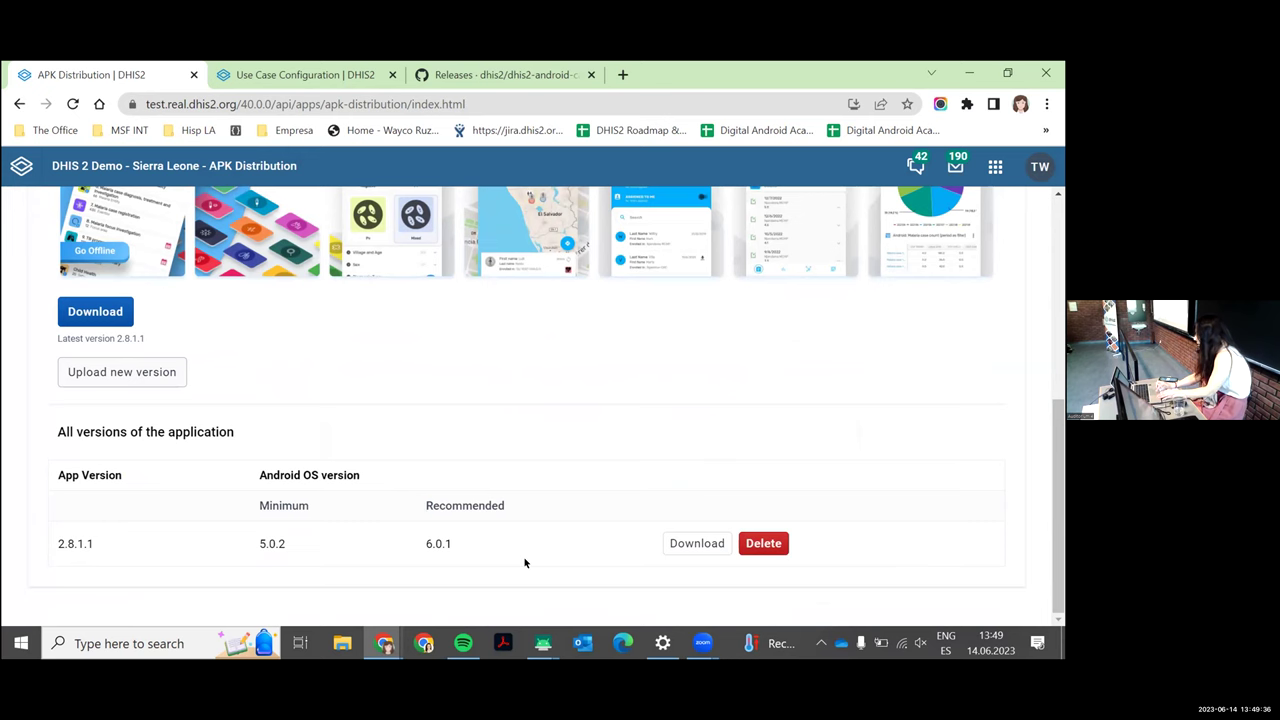
scroll(524, 563, "up", 1)
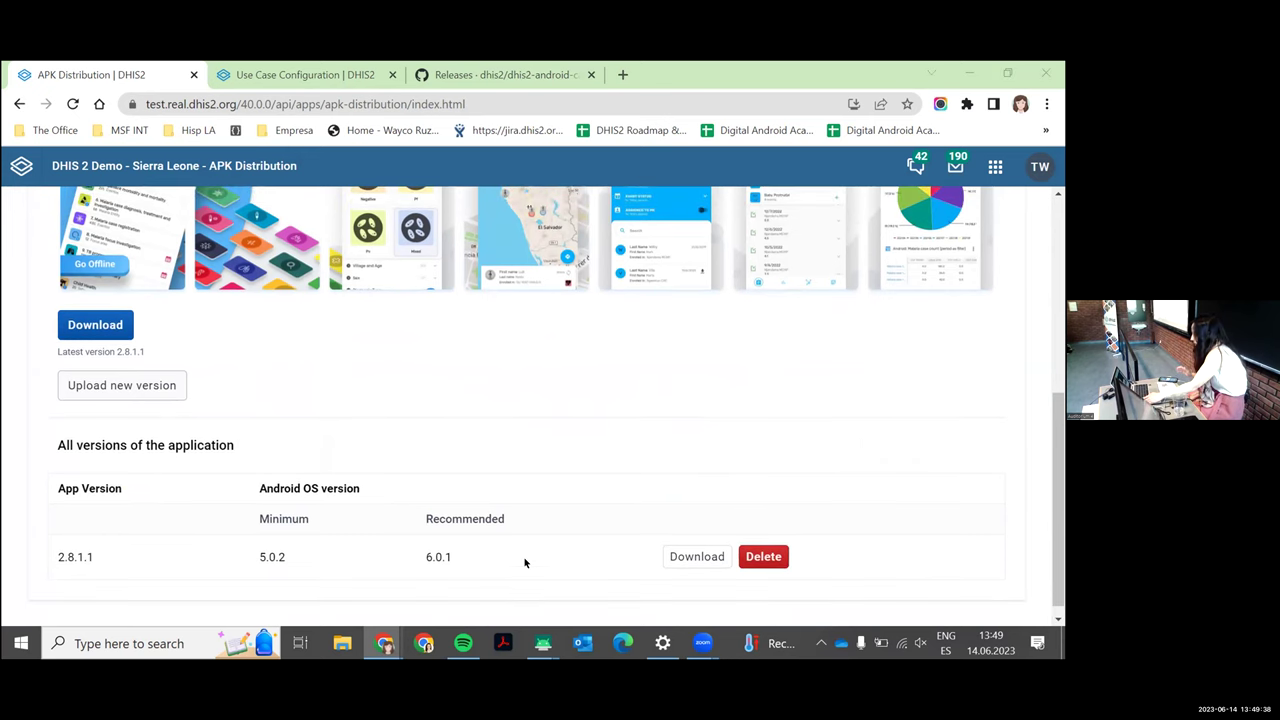
Step: Switch to the mirrored phone to view the DHIS2 app's home screen, then switch to the presentation's Upload version slide
key("alt+Tab")
left_click(524, 563)
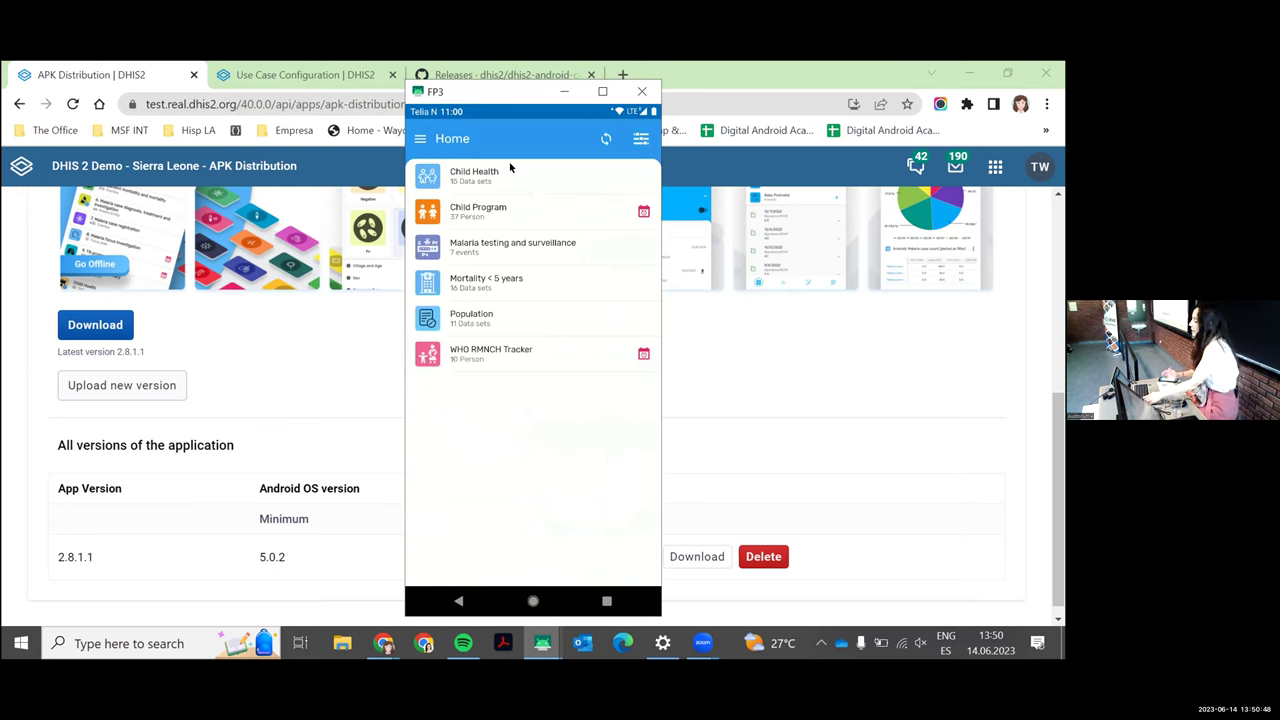
key("alt+Tab")
key("alt+Tab")
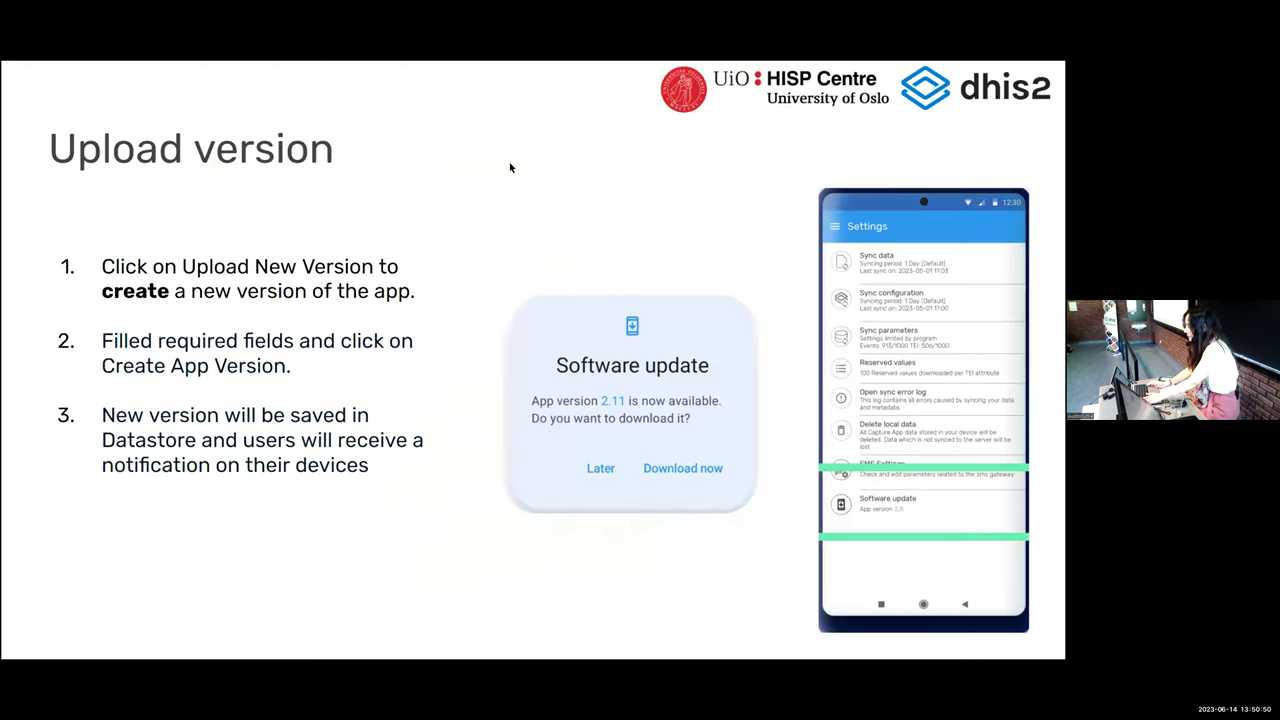
Step: Advance the presentation to the "Share your ideas!" slide, exit the slideshow and look through the slides that follow
key("Right")
key("Right")
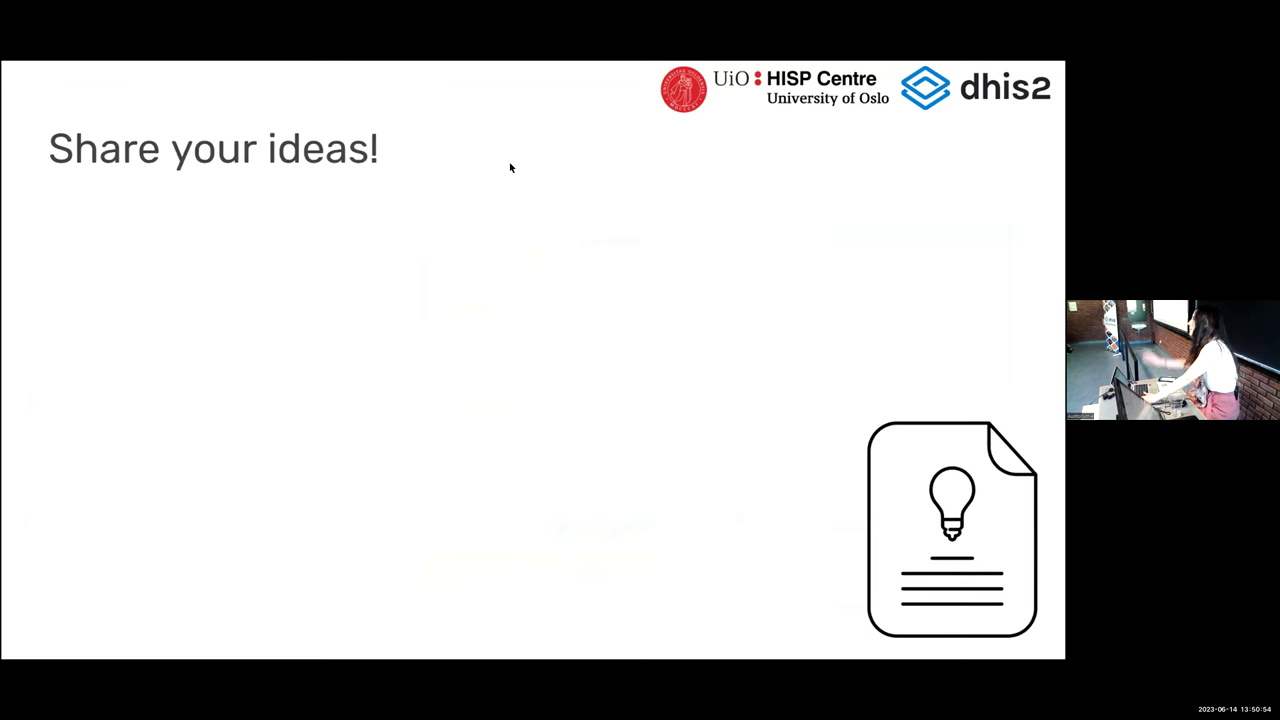
key("Escape")
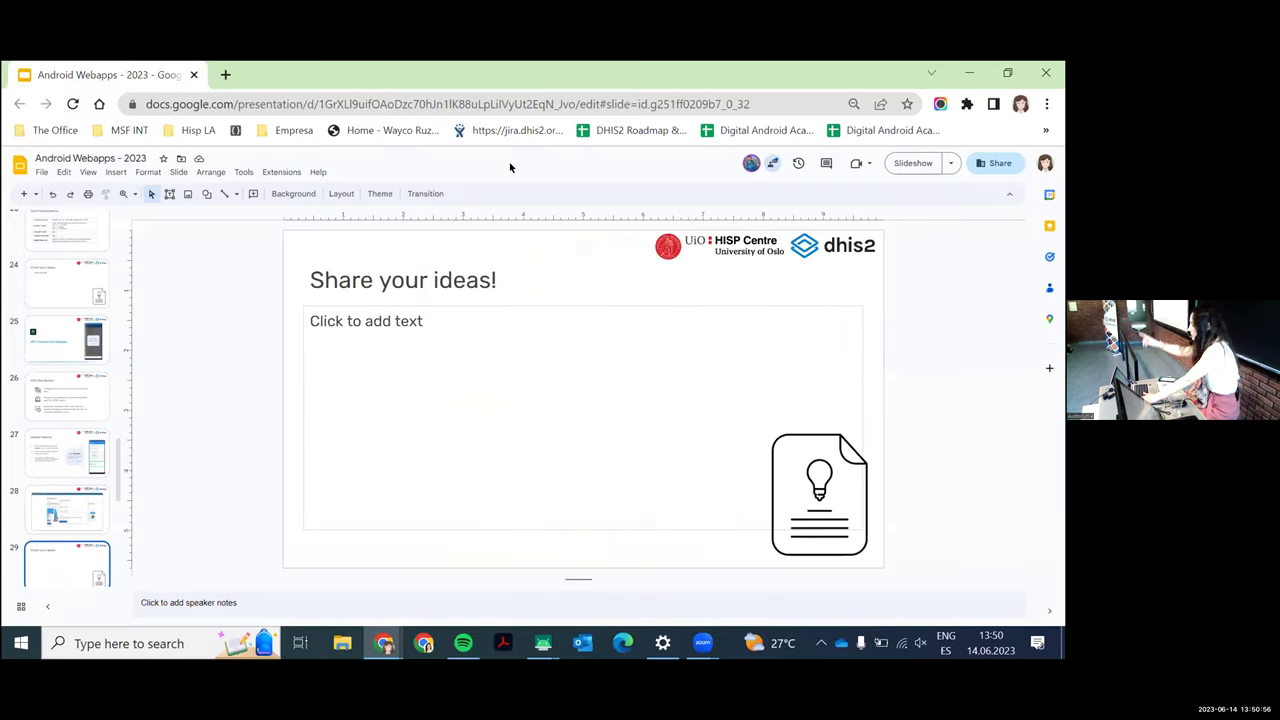
scroll(41, 517, "down", 3)
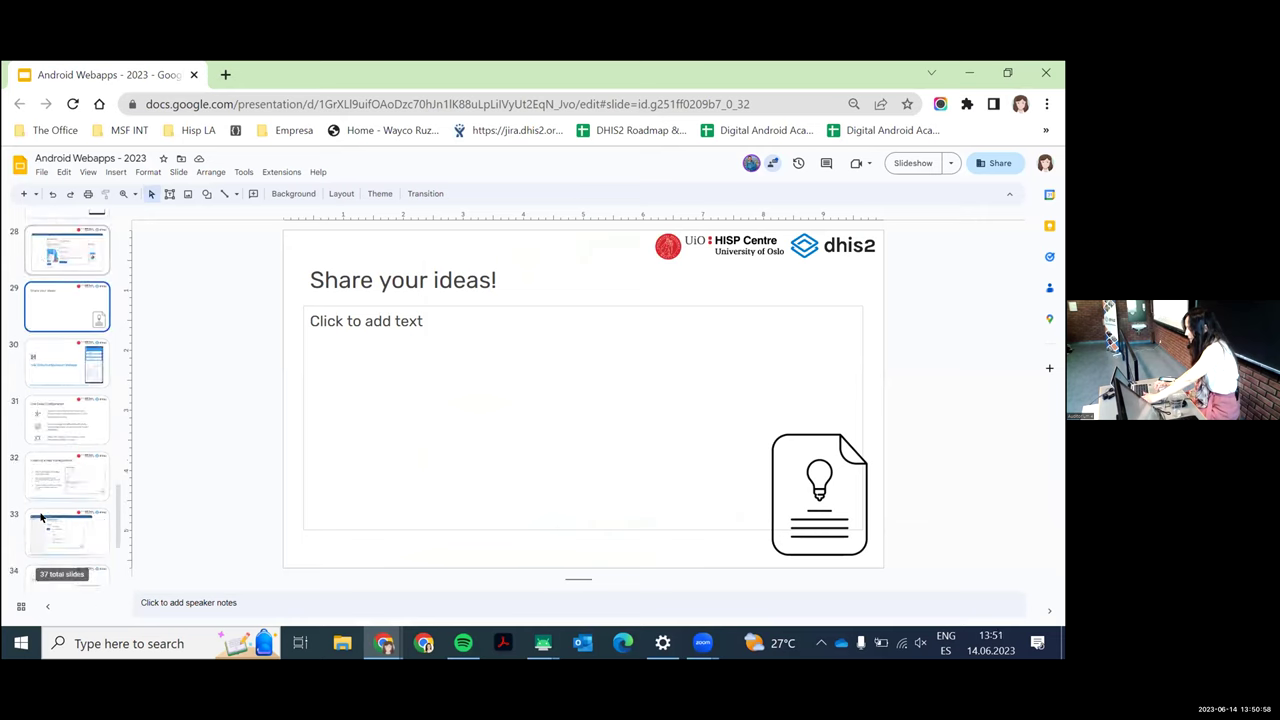
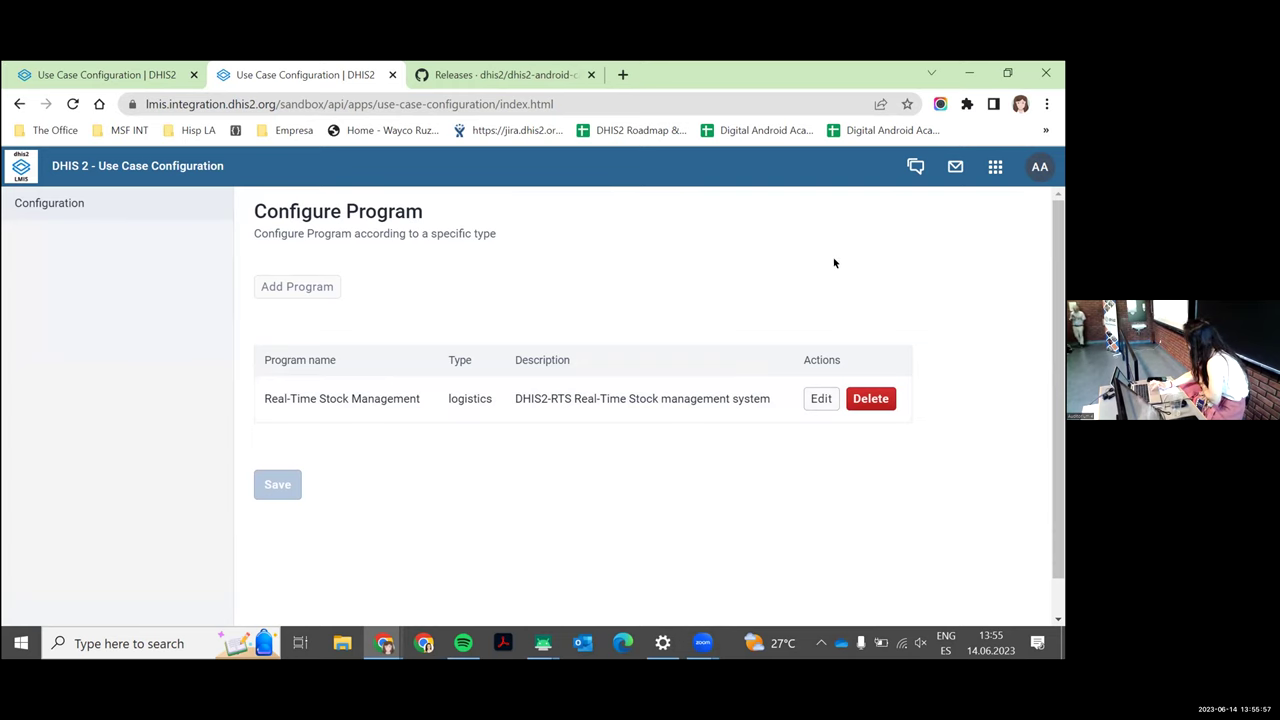
Step: Open the Real-Time Stock Management program for editing in Use Case Configuration, review its general settings, and switch to the mirrored phone
left_click(821, 398)
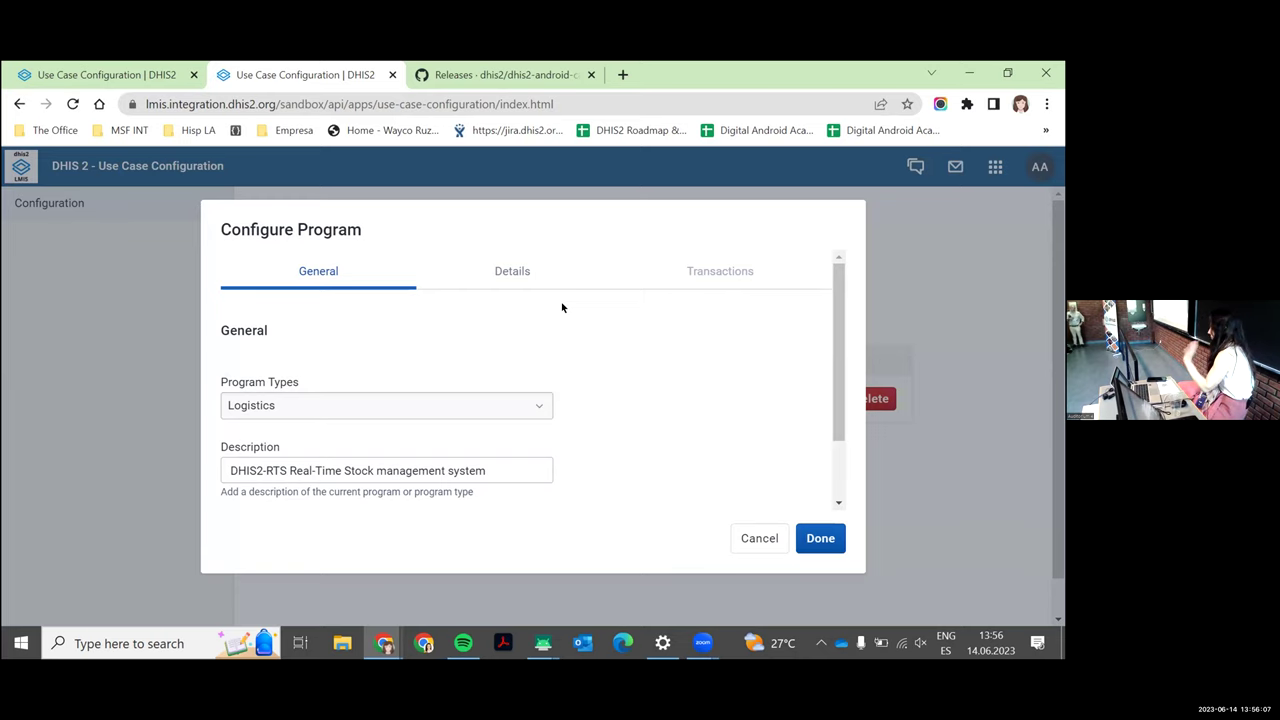
scroll(562, 307, "down", 2)
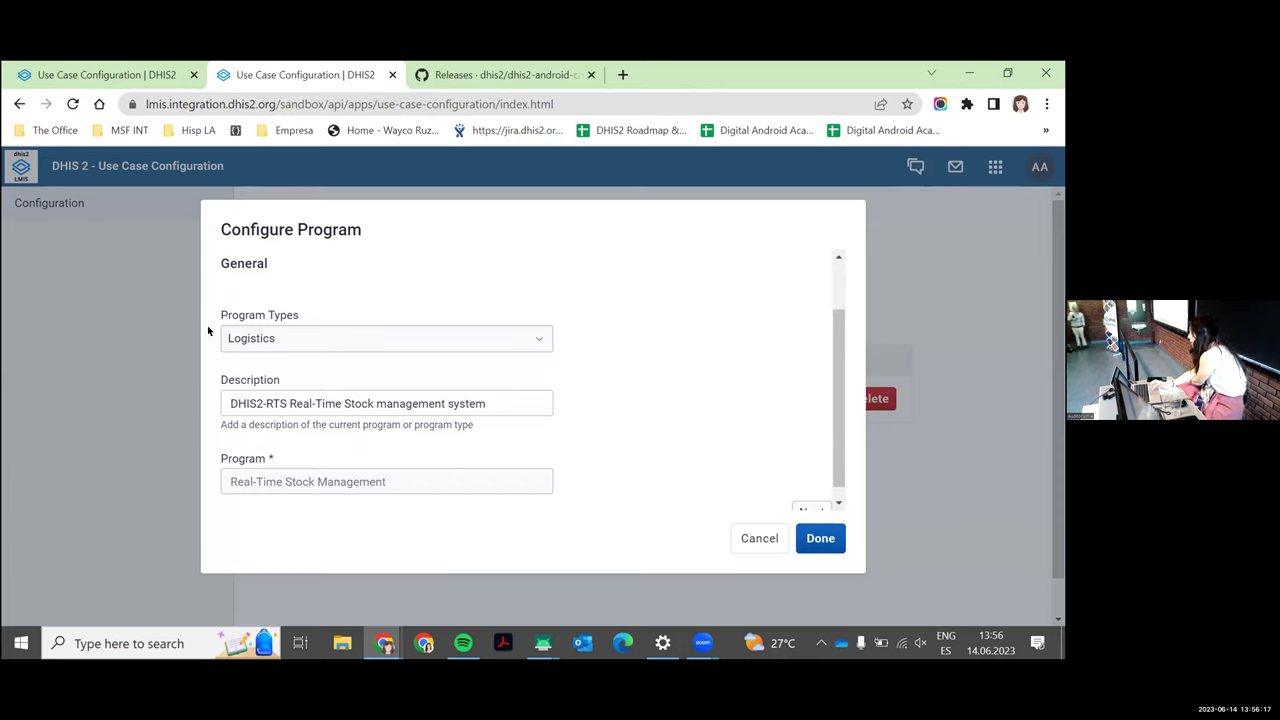
scroll(428, 325, "down", 1)
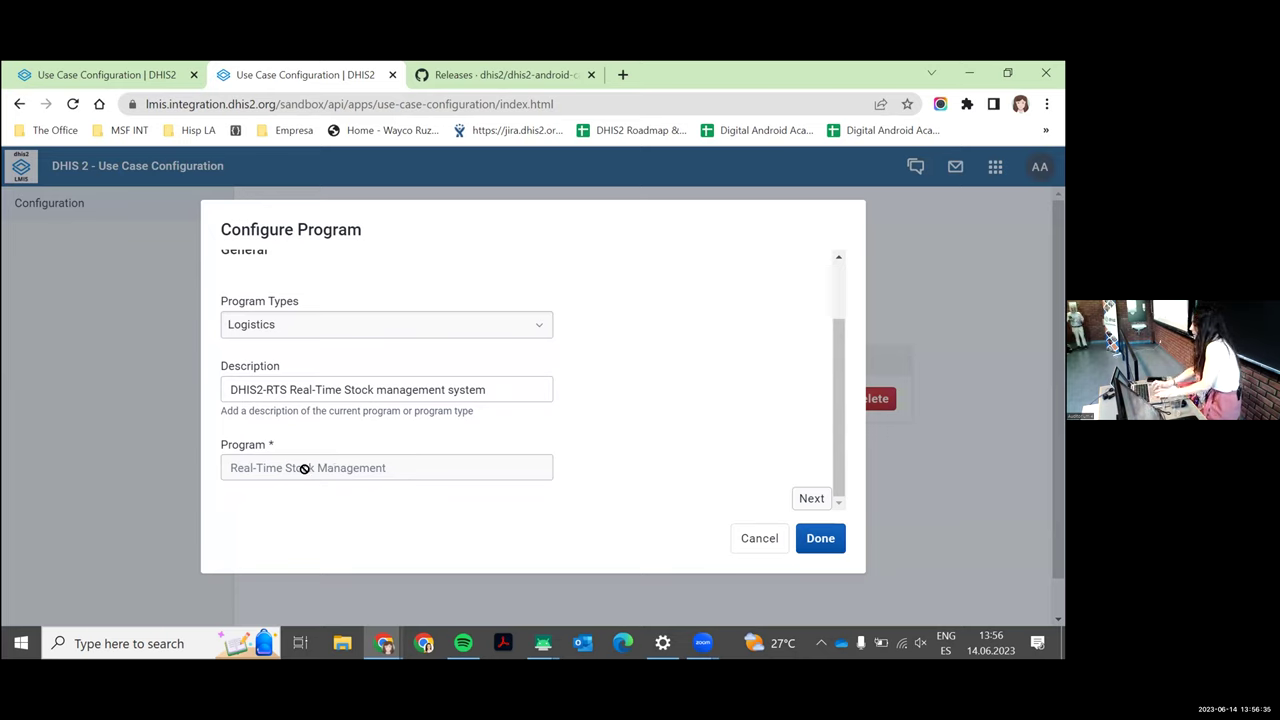
key("alt+Tab")
key("alt+Tab")
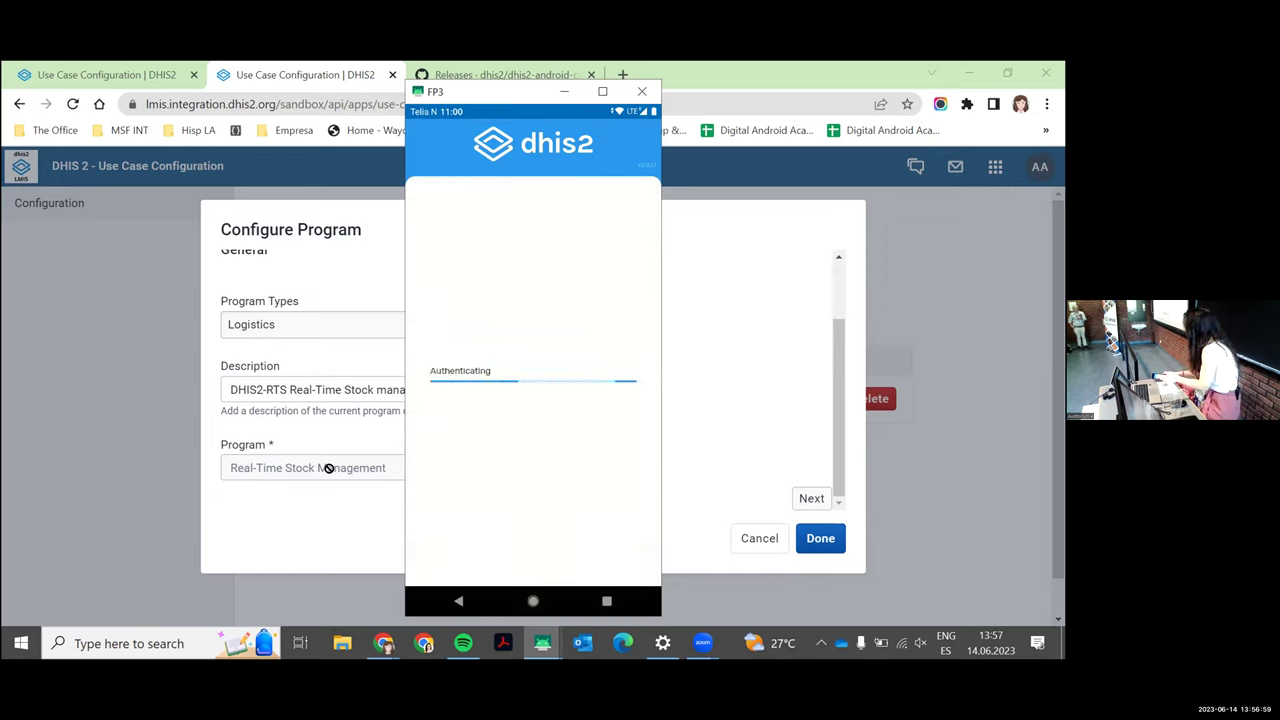
Step: Return to the Configure Program dialog, view its Details section, and glance at the Sierra Leone demo's Use Case Configuration page
left_click(328, 468)
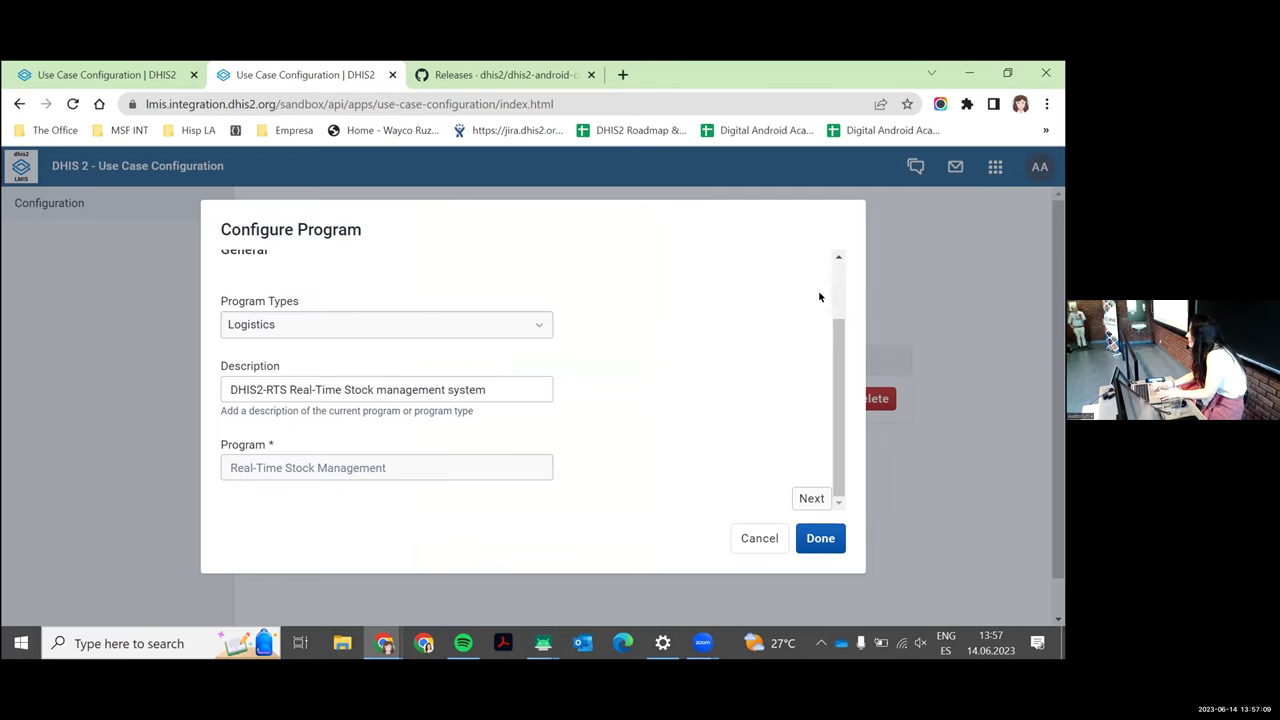
left_click(811, 498)
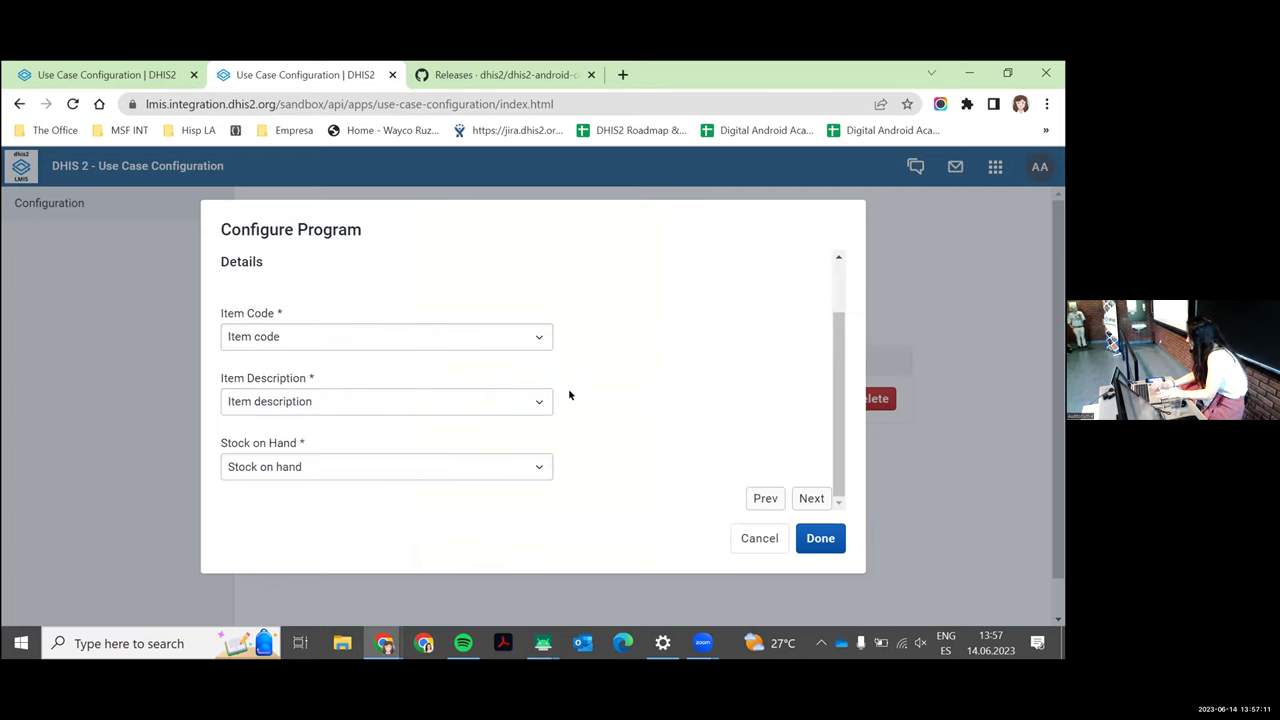
scroll(568, 395, "up", 2)
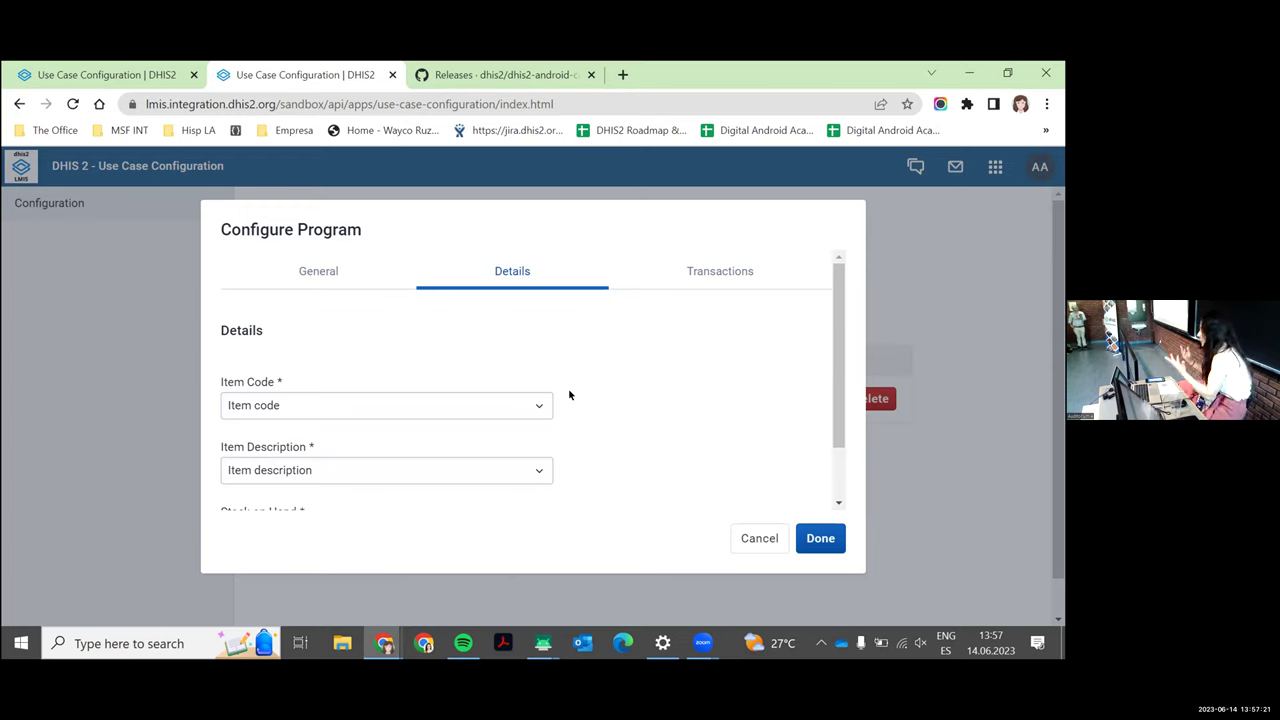
left_click(137, 66)
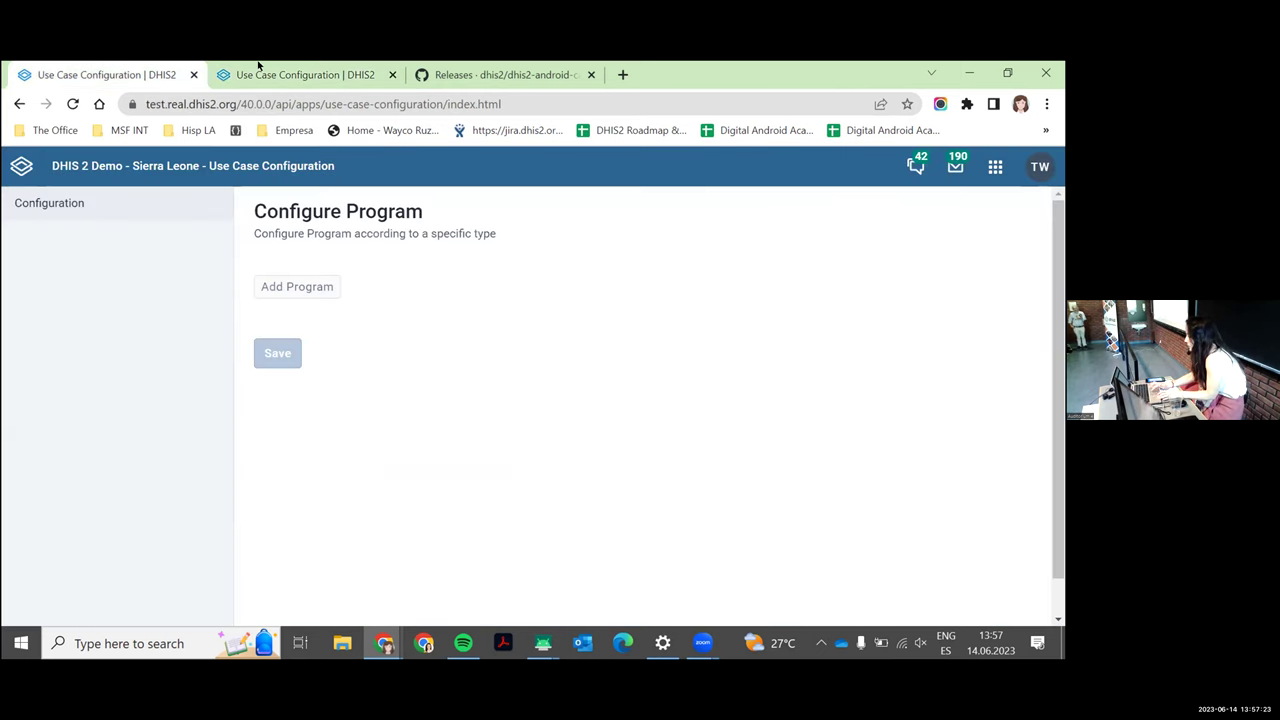
left_click(260, 66)
Step: Switch to the presentation, advance to the Documentation slide and open the Use Case Configuration Web App documentation page
key("alt+Tab")
key("alt+Tab")
key("Right")
key("Right")
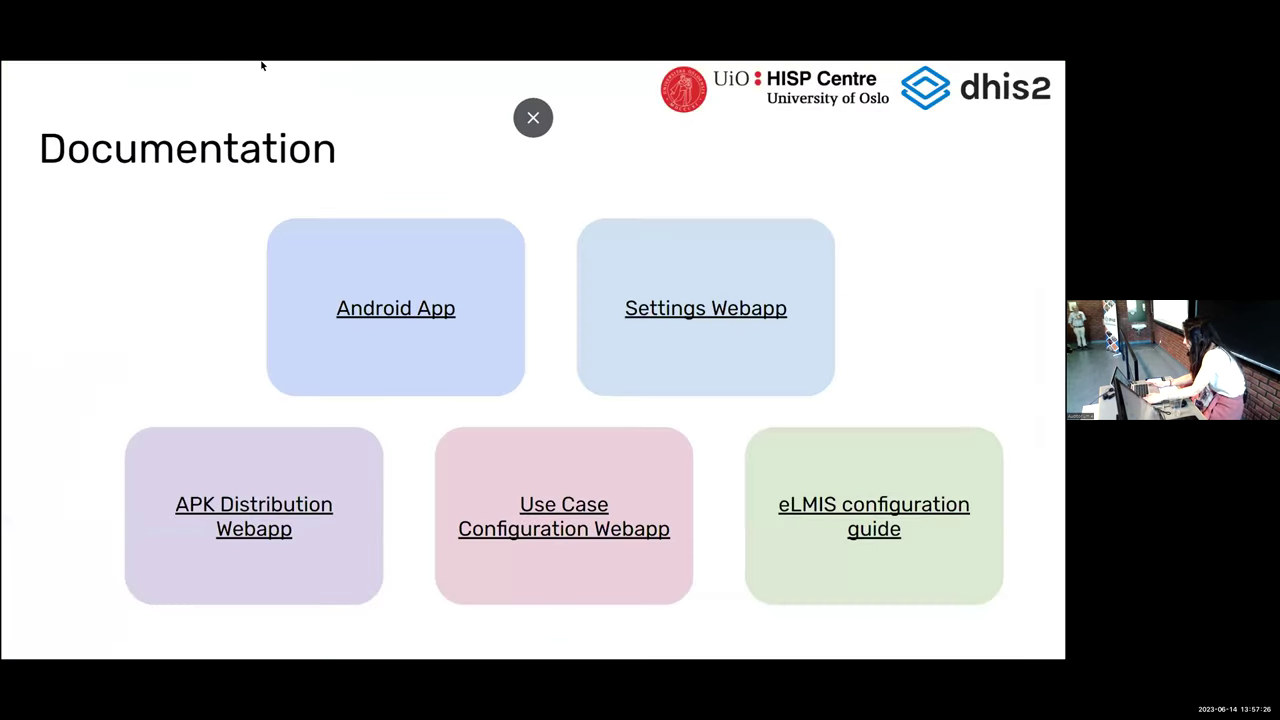
left_click(915, 520)
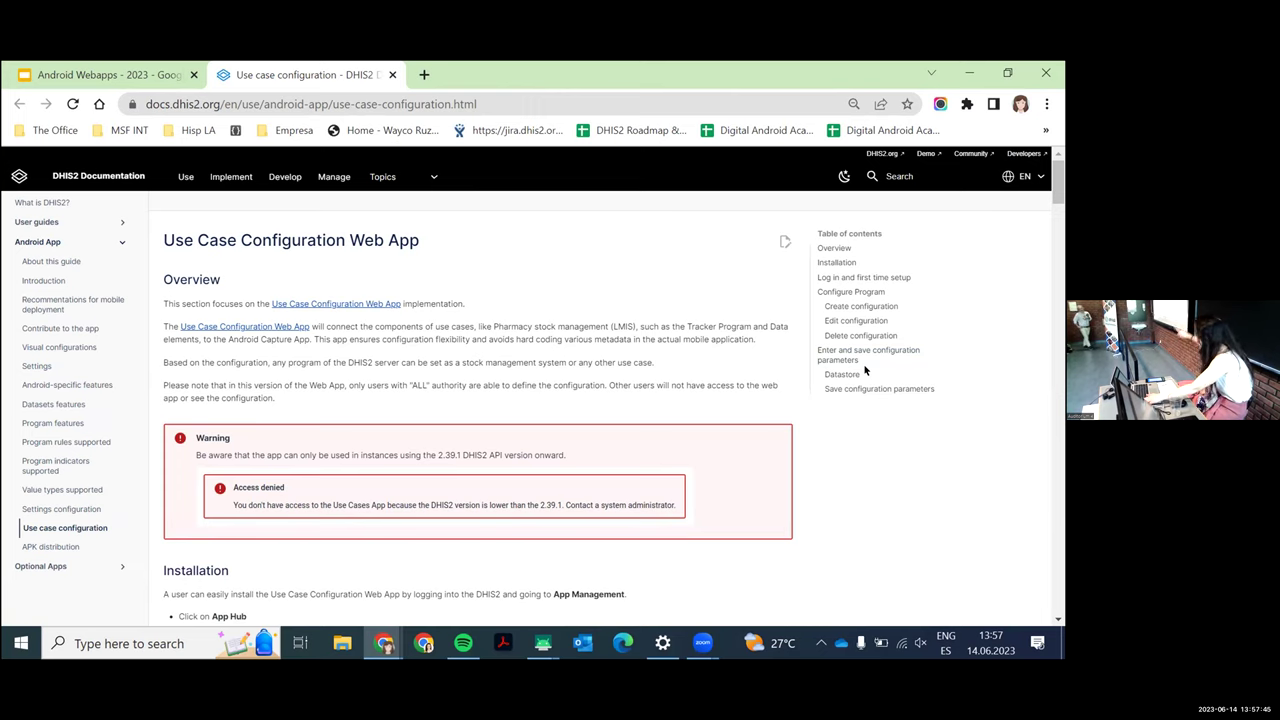
Step: Switch back to the Use Case Configuration app and review the Item Code and Item Description assignments in the program's Details
key("alt+Tab")
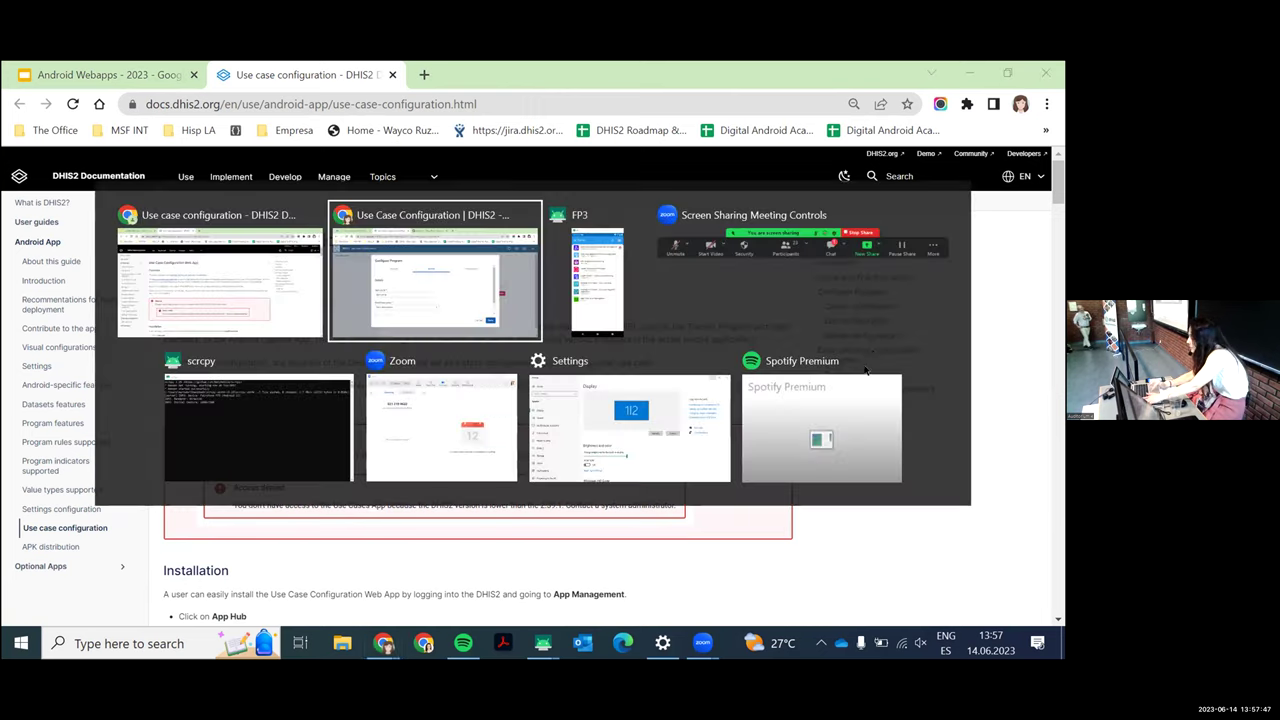
scroll(295, 325, "down", 1)
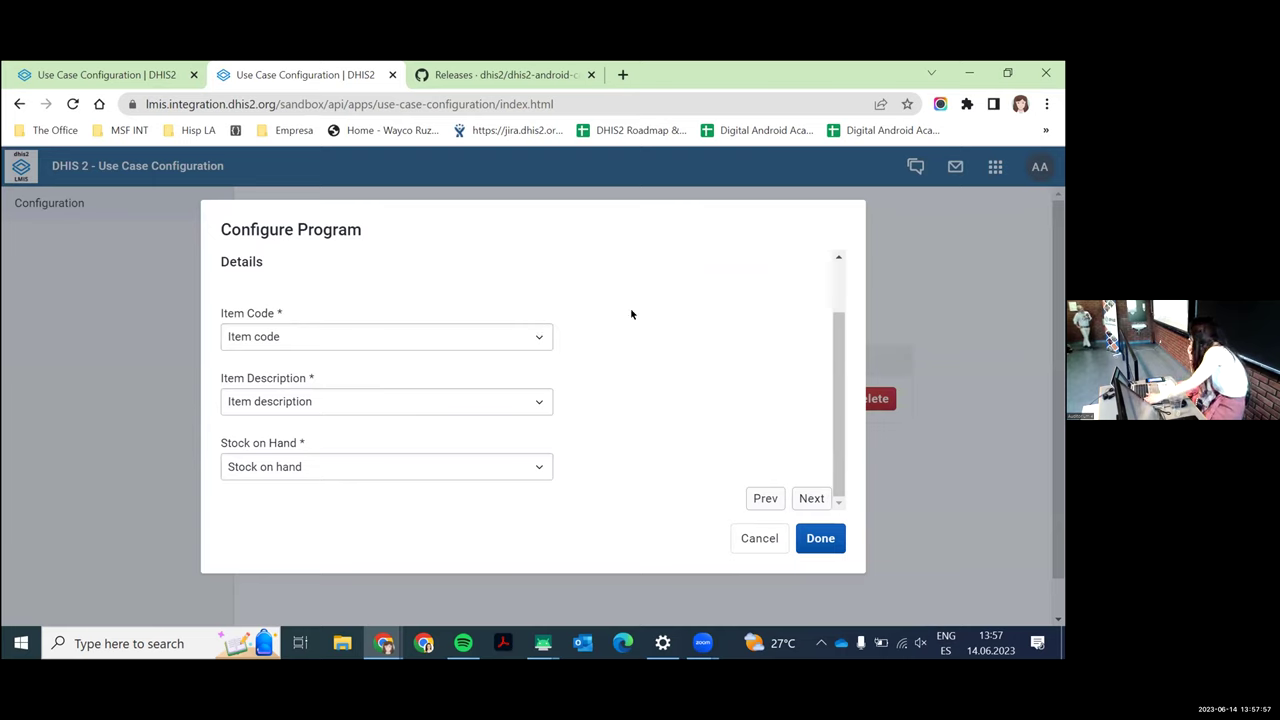
left_click(297, 337)
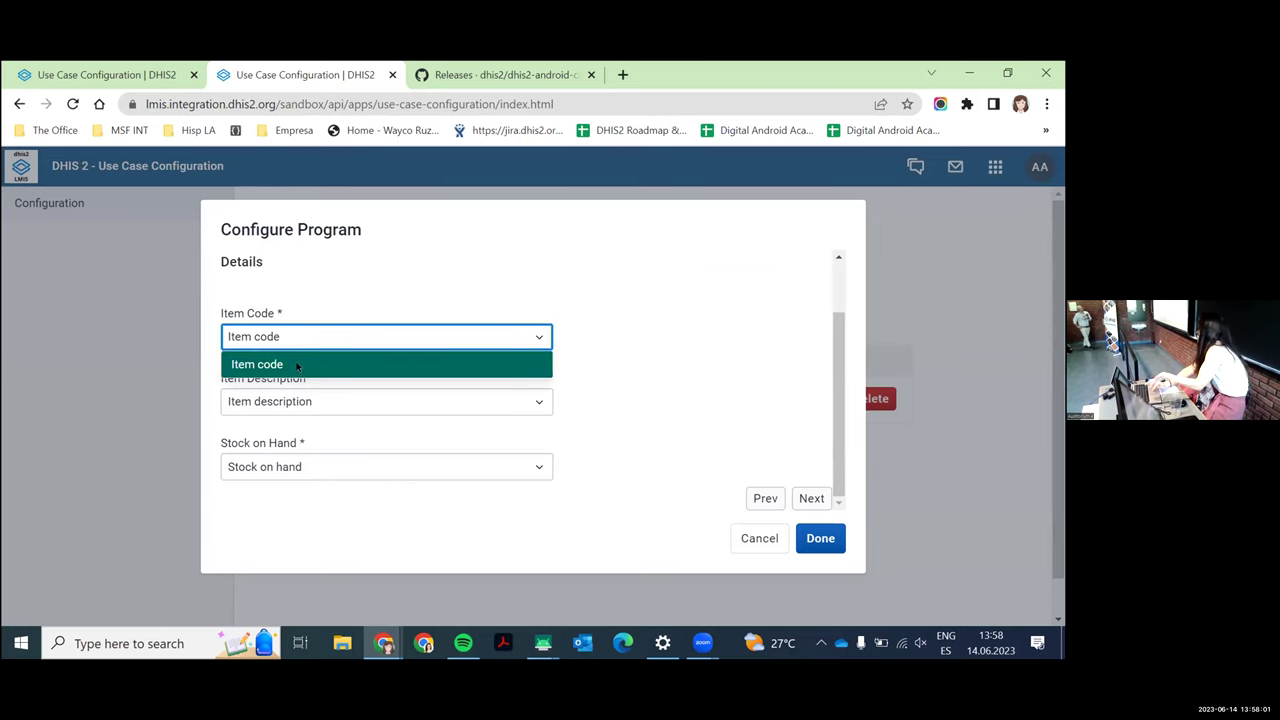
left_click(297, 364)
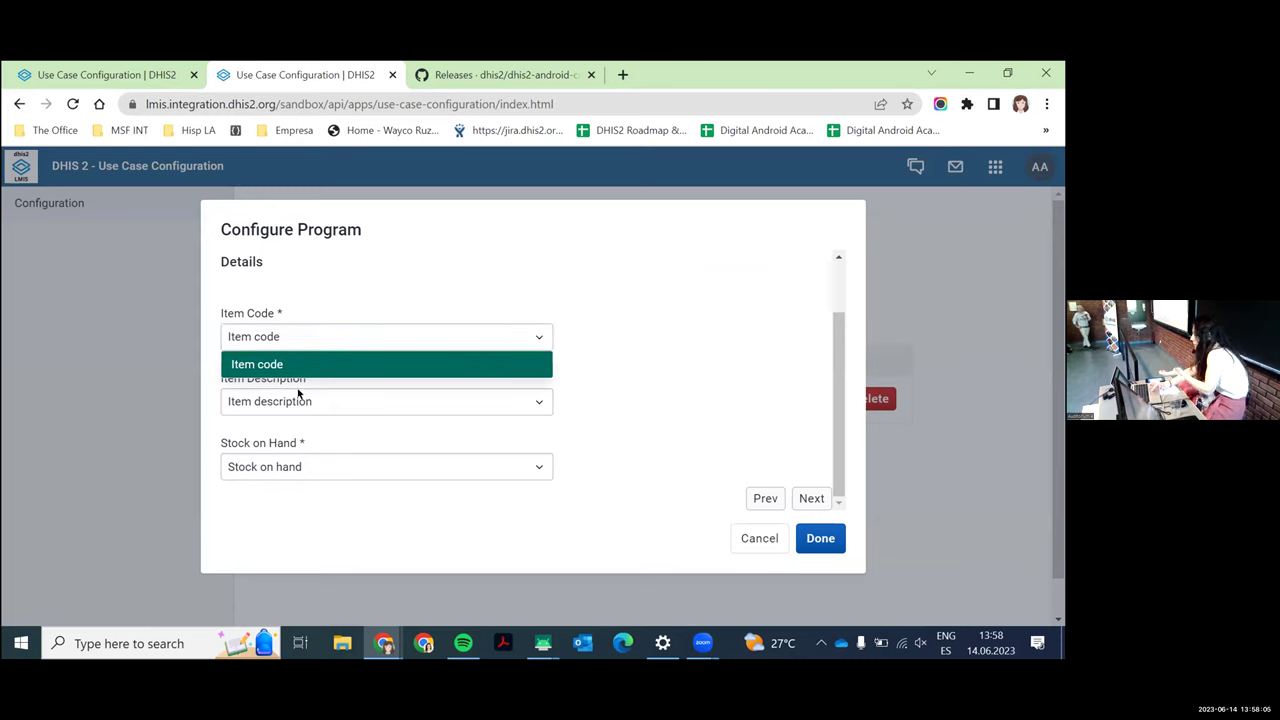
left_click(303, 402)
left_click(303, 402)
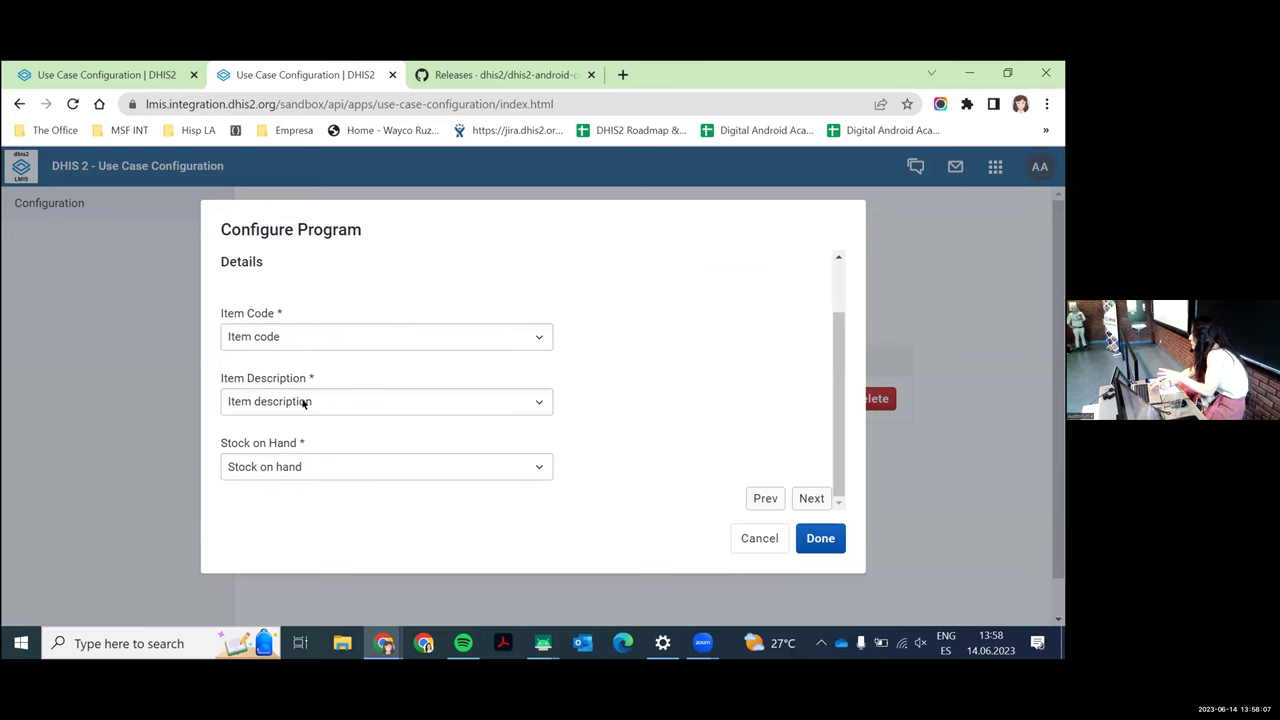
Step: Review the program's Transactions settings for distributed, corrected and discarded stock, keeping "Deliver to" as the Distributed to option
left_click(809, 498)
scroll(643, 391, "up", 1)
scroll(643, 394, "down", 1)
scroll(643, 394, "down", 1)
scroll(620, 378, "up", 1)
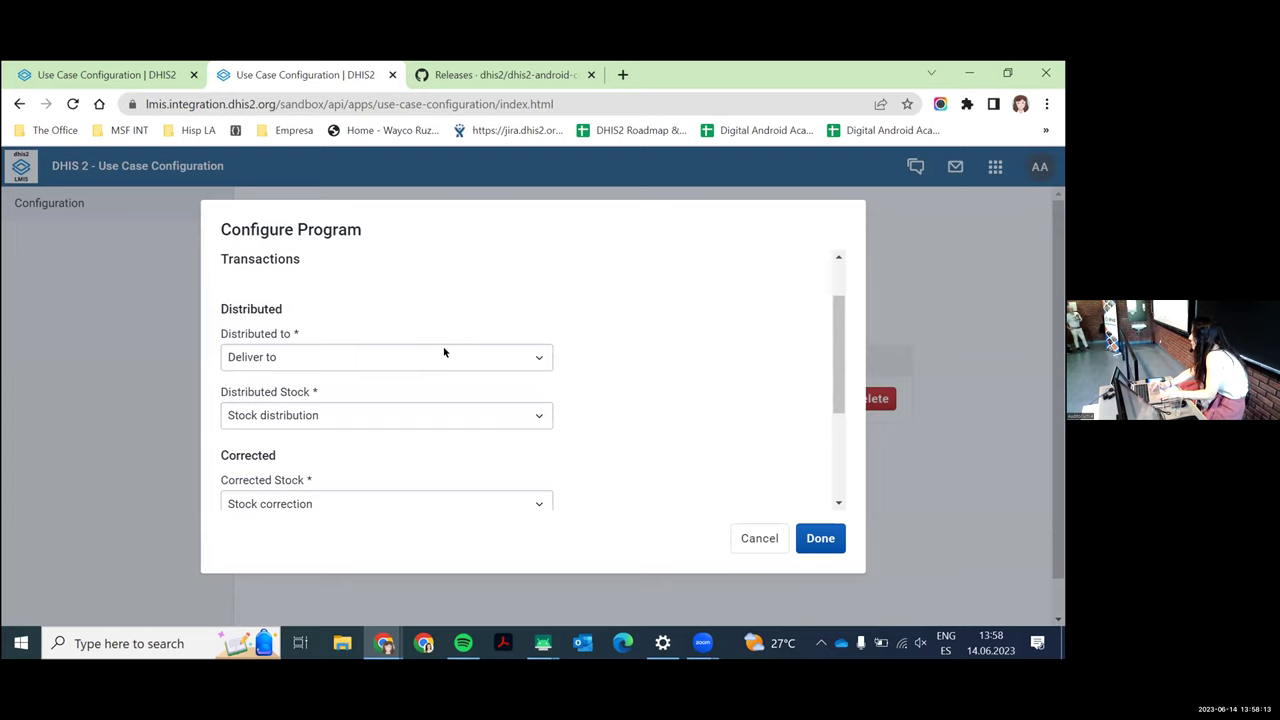
scroll(444, 351, "down", 3)
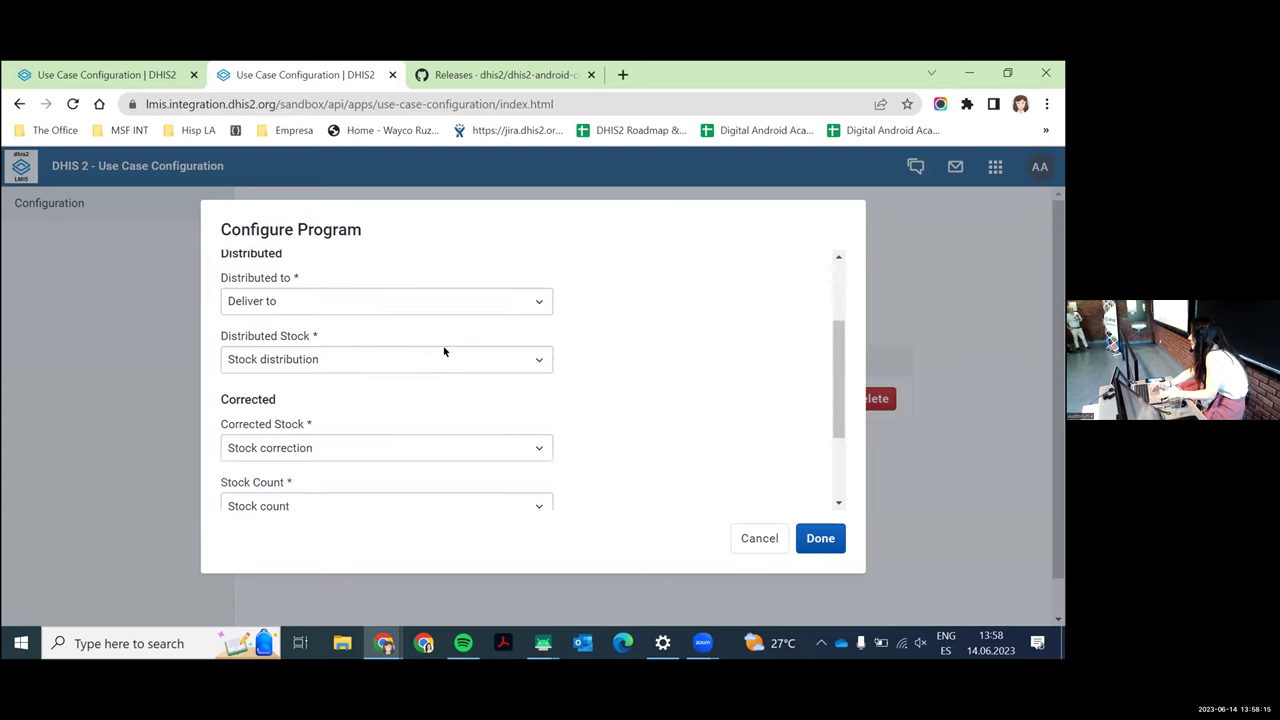
scroll(444, 351, "up", 3)
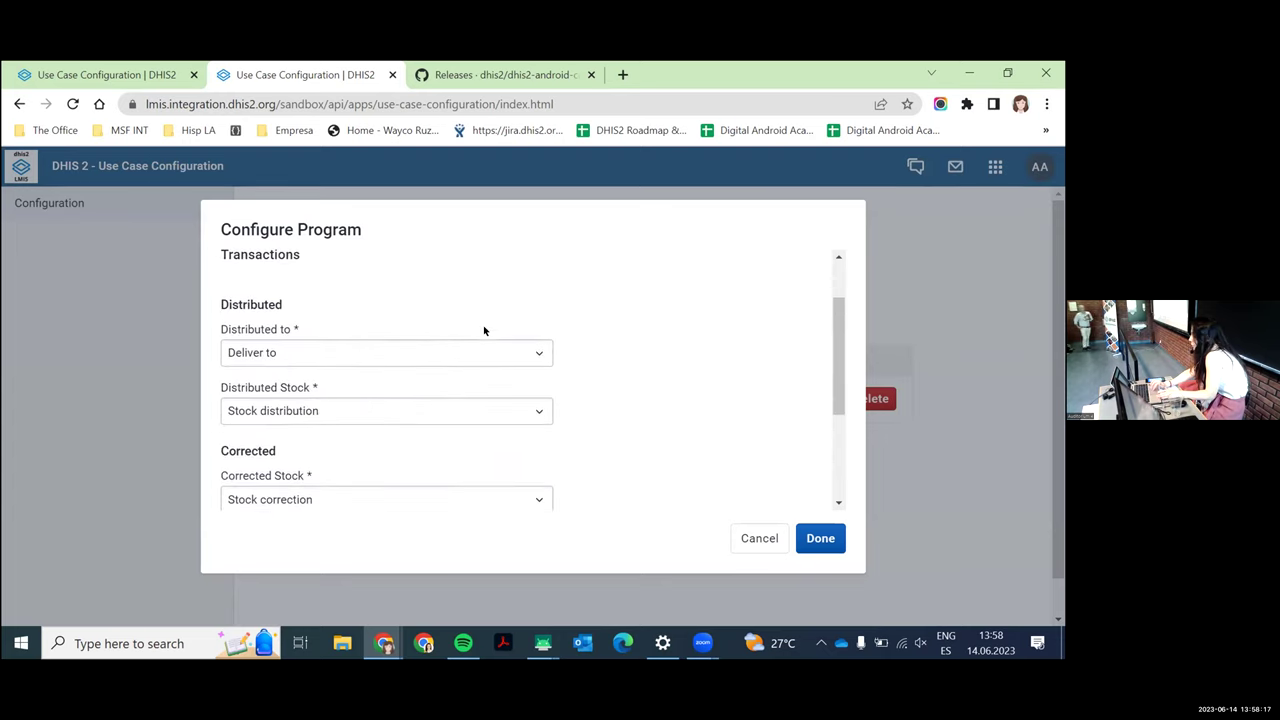
left_click(488, 350)
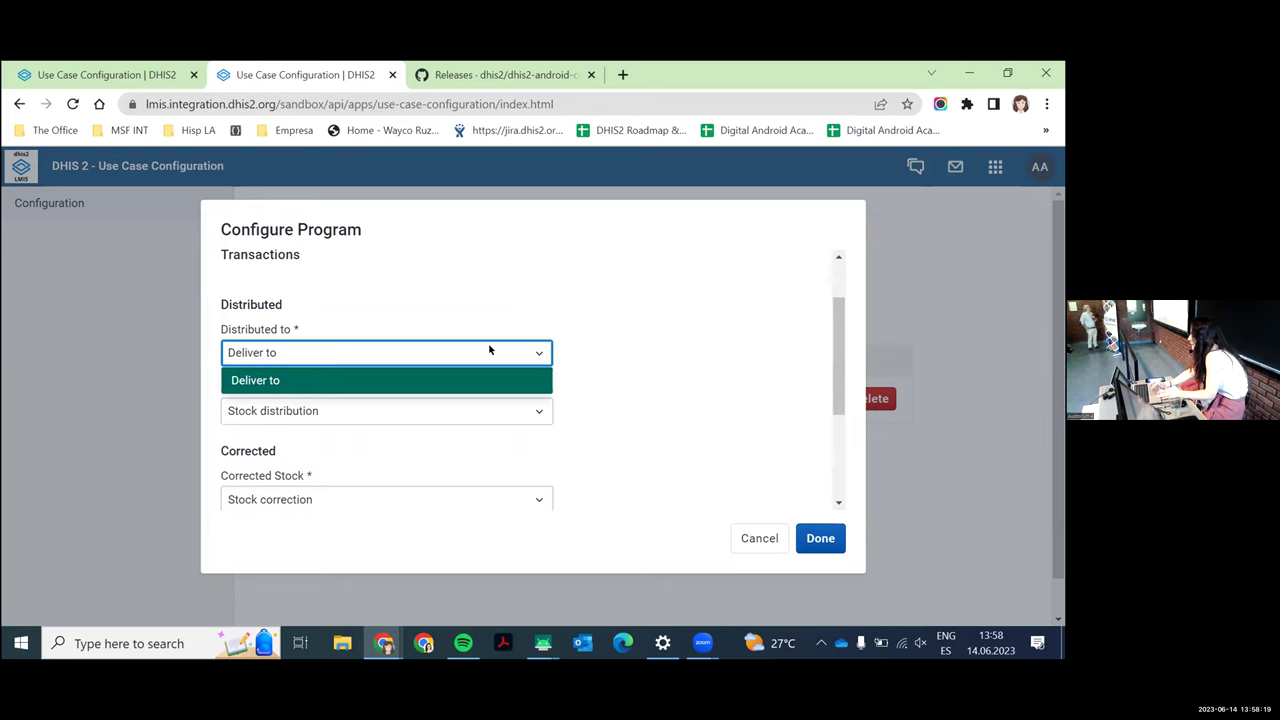
left_click(484, 380)
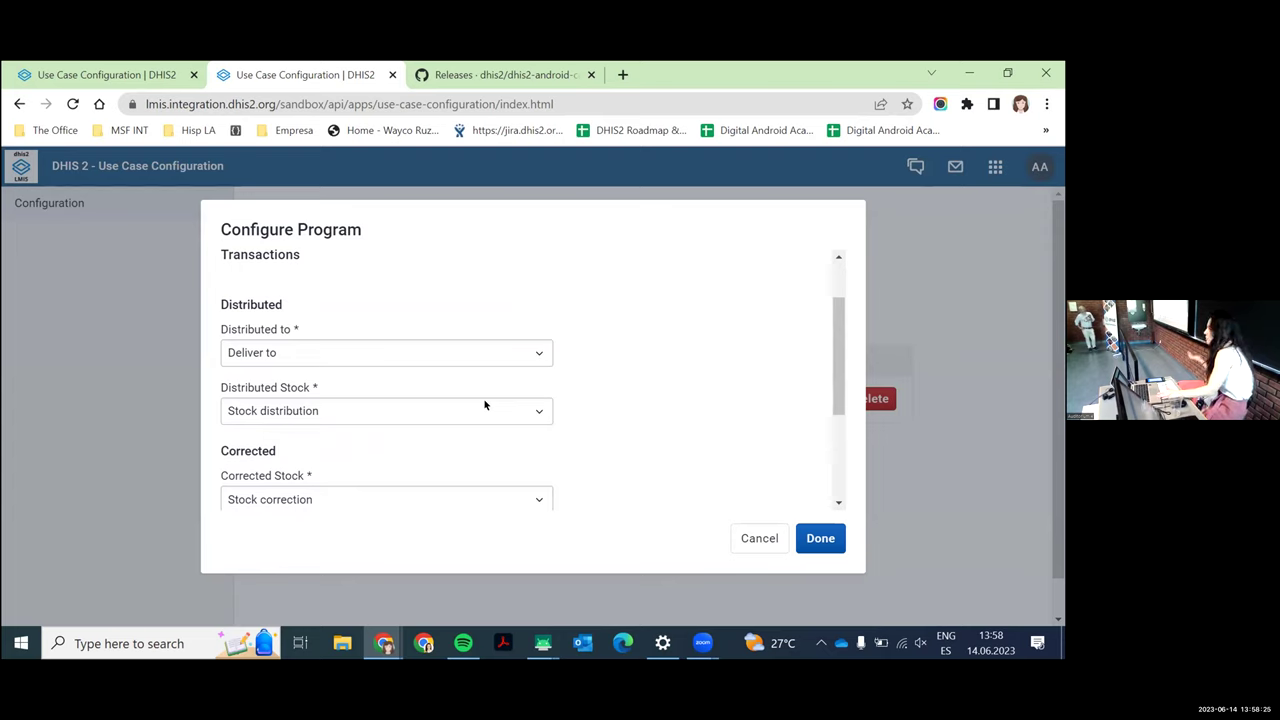
scroll(484, 405, "down", 3)
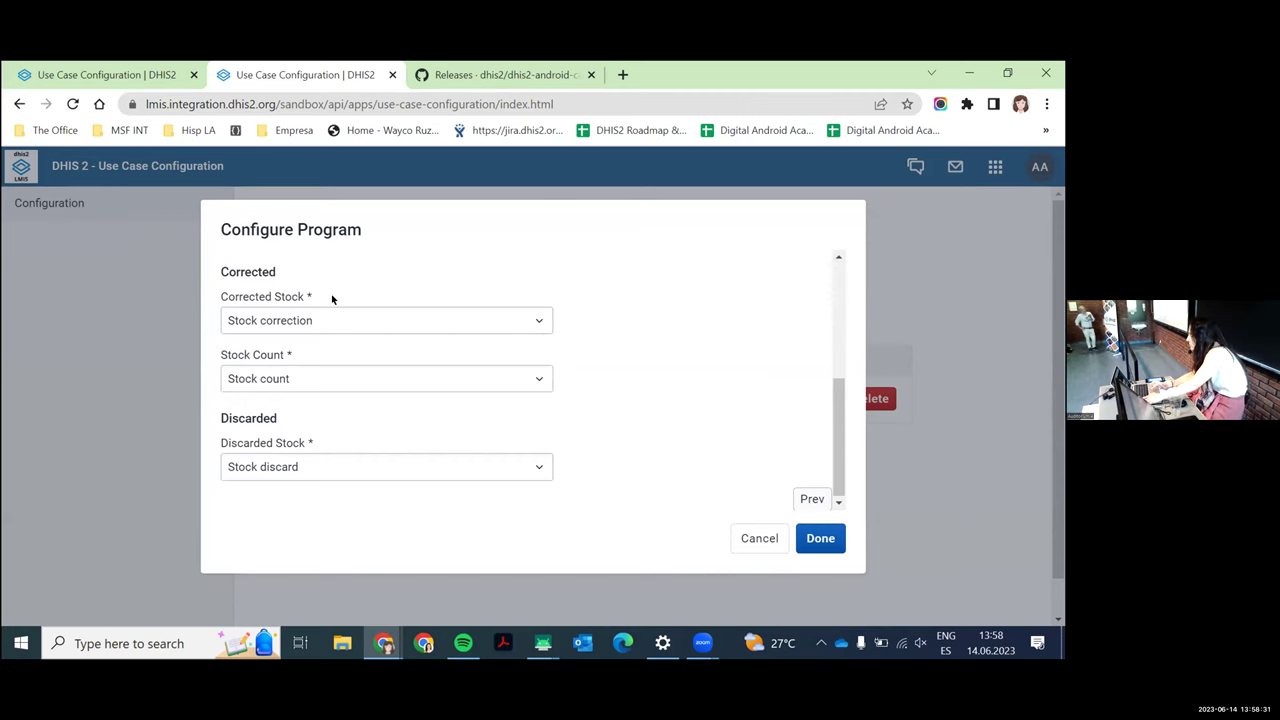
Step: Switch to the mirrored phone, view the Cold chain appliance lifecycle management program's records and return to the Home screen
key("alt+Tab")
key("alt+Tab")
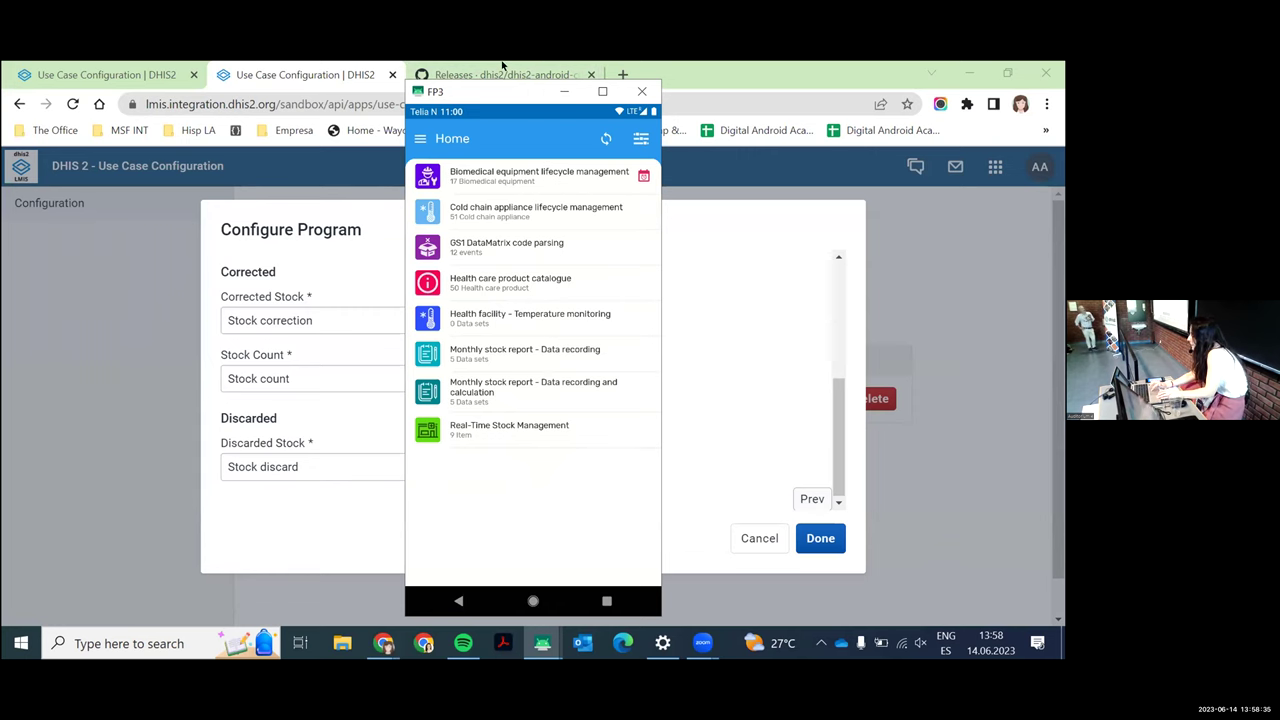
double_click(534, 93)
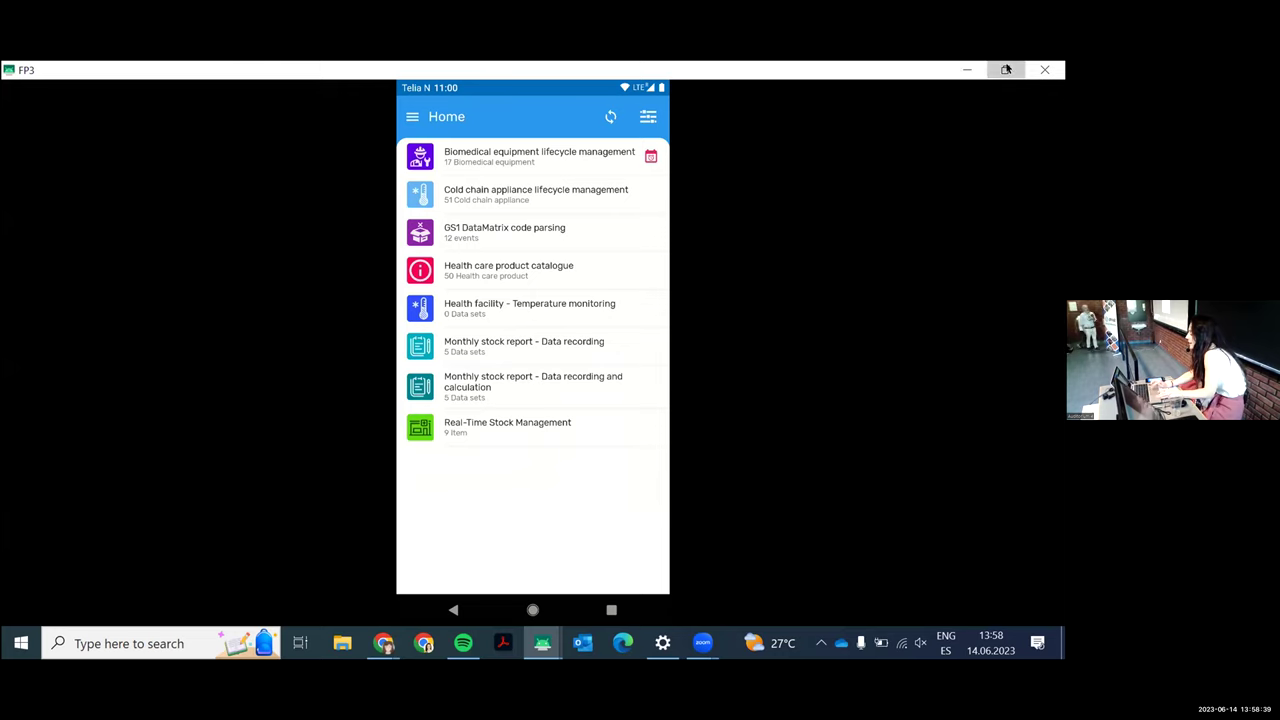
left_click(1005, 69)
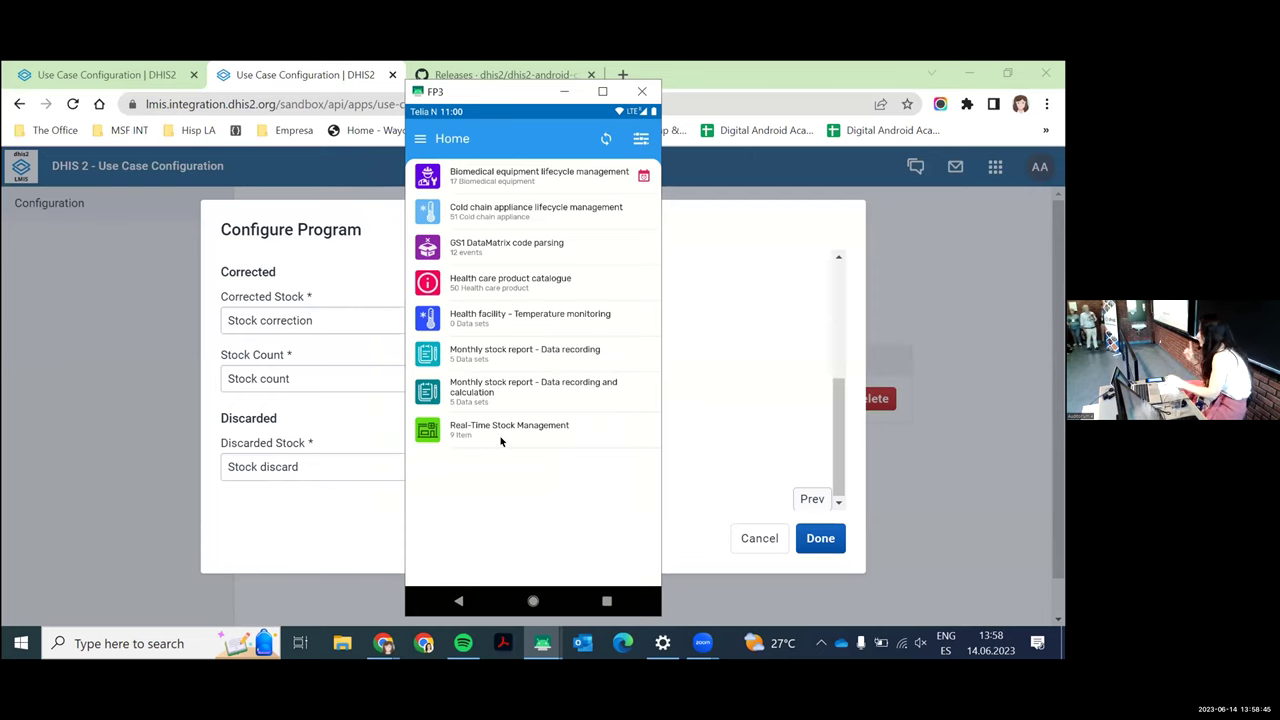
left_click(485, 206)
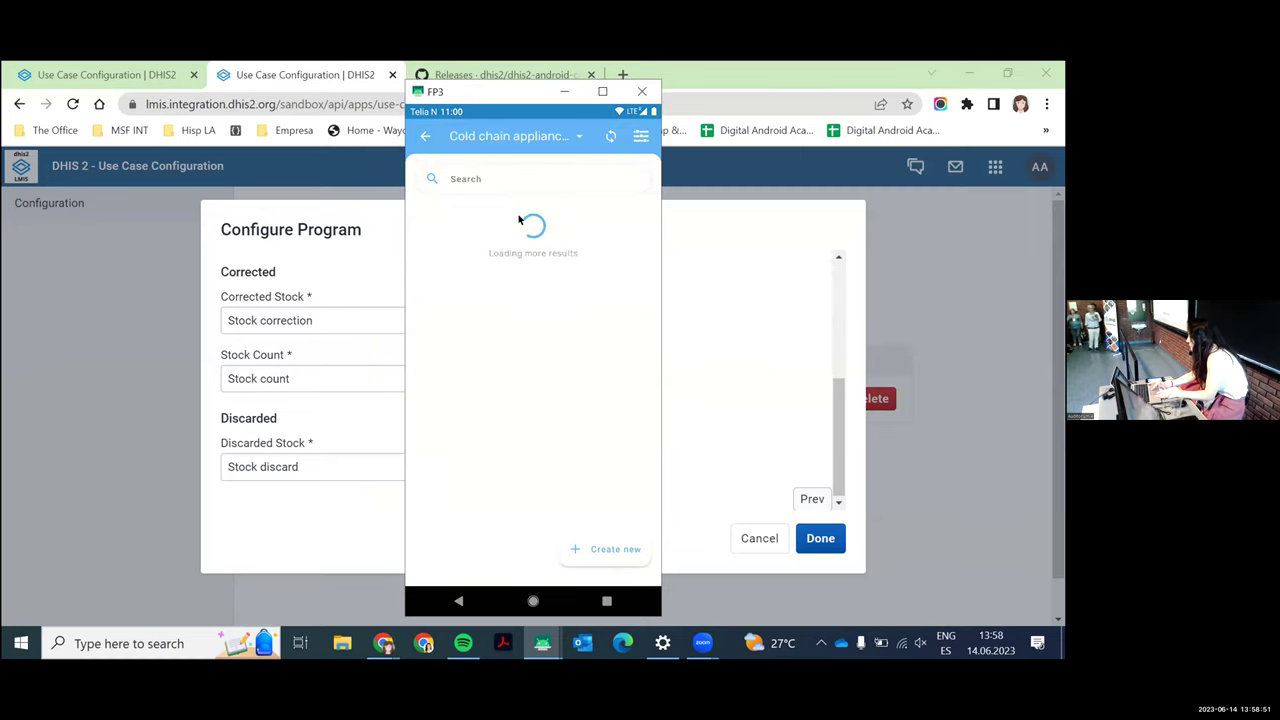
scroll(517, 263, "down", 3)
scroll(517, 358, "up", 3)
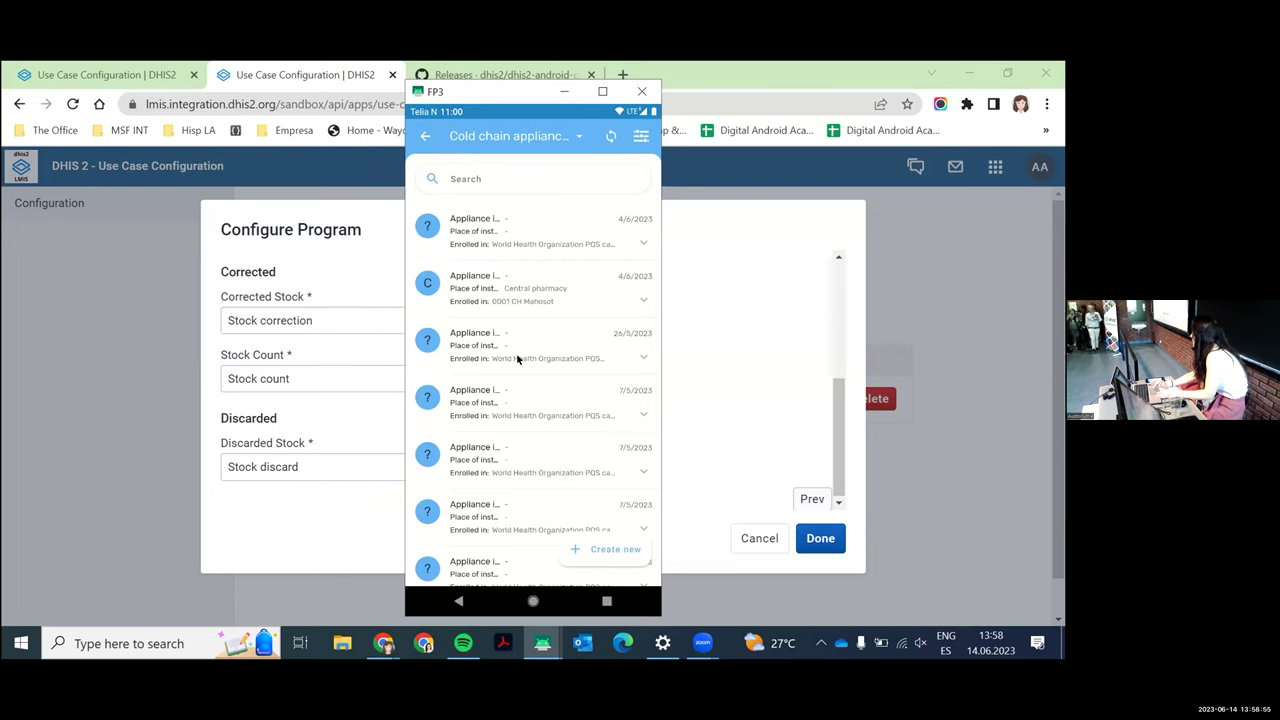
left_click(425, 136)
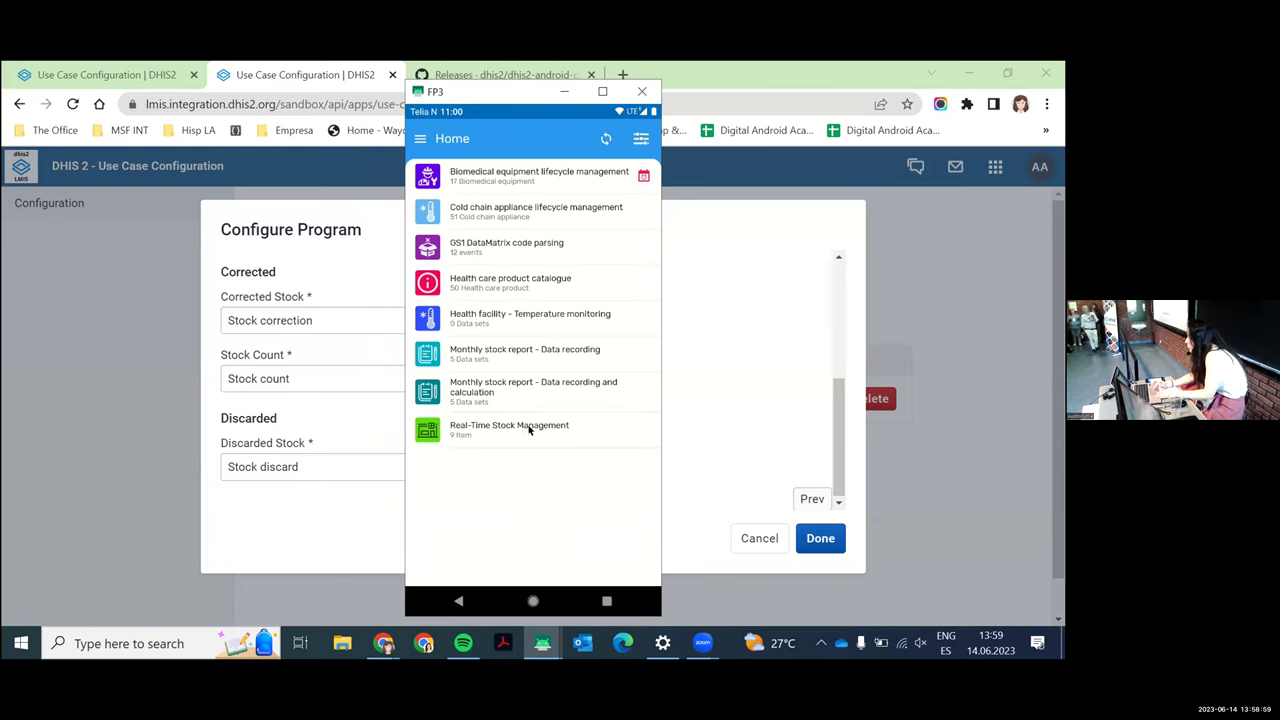
Step: Switch to the Use Case Configuration app and go back through Details to the program's General settings
key("alt+Tab")
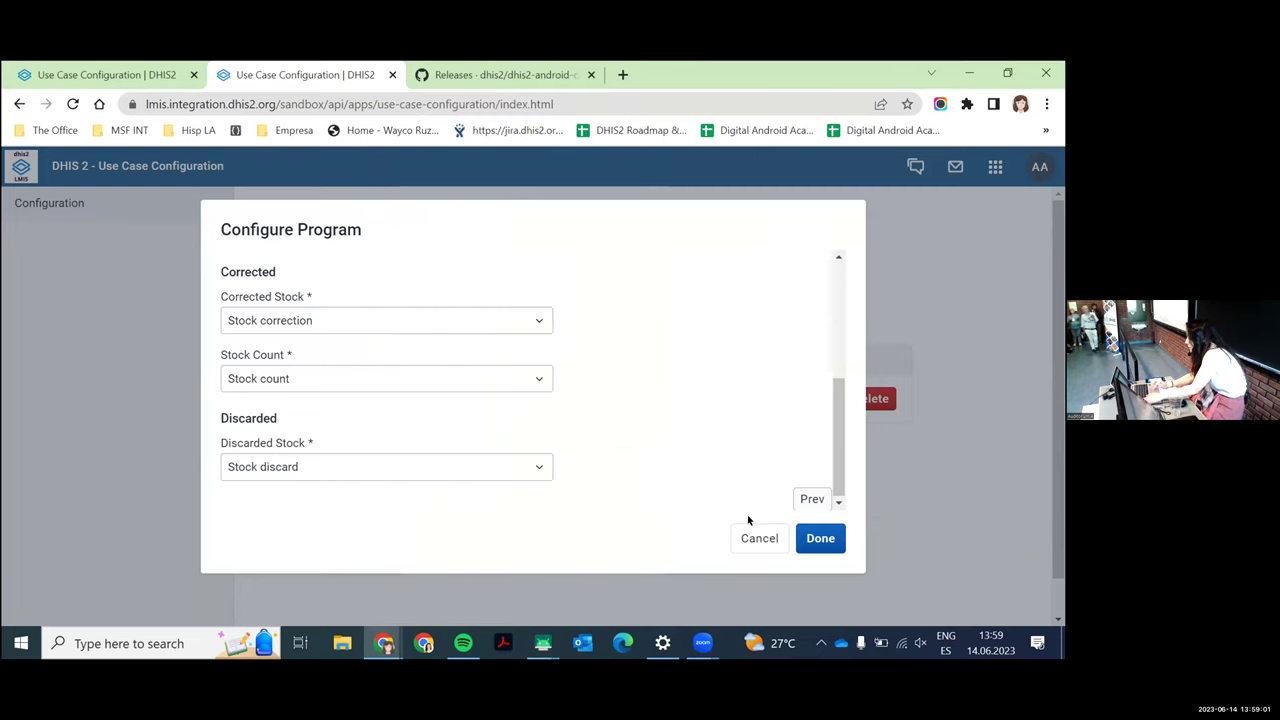
left_click(812, 493)
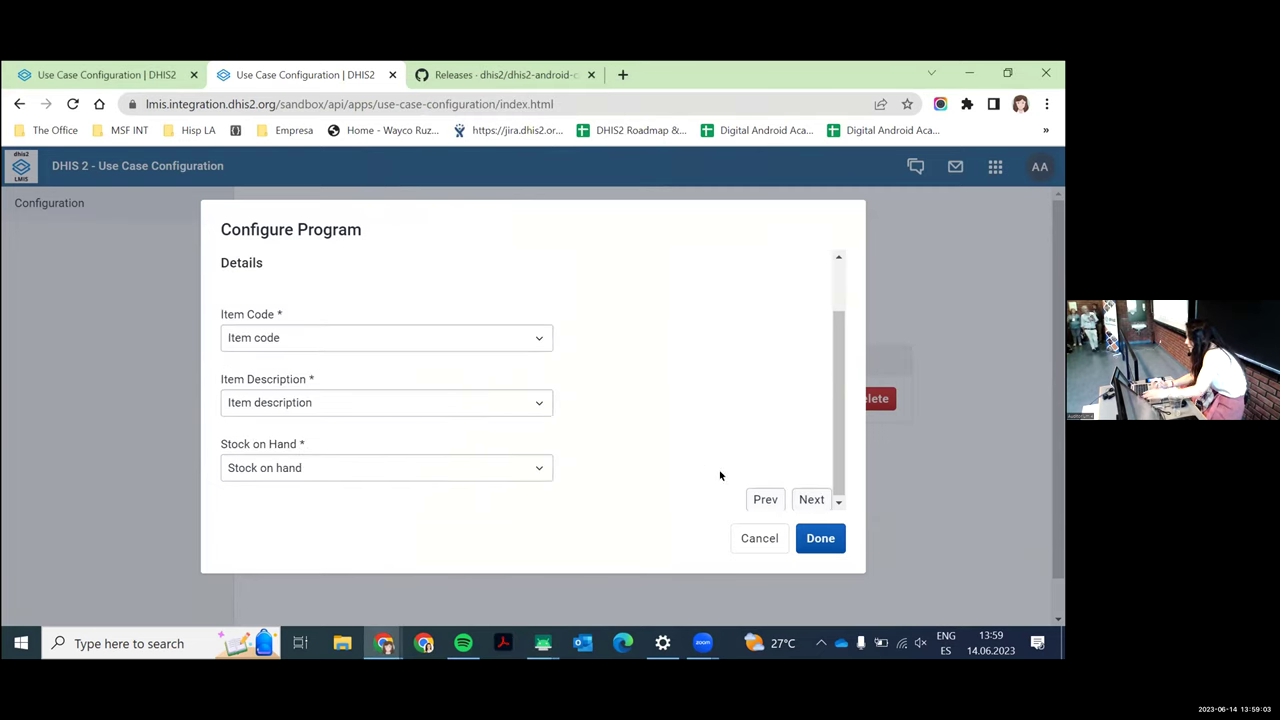
left_click(768, 499)
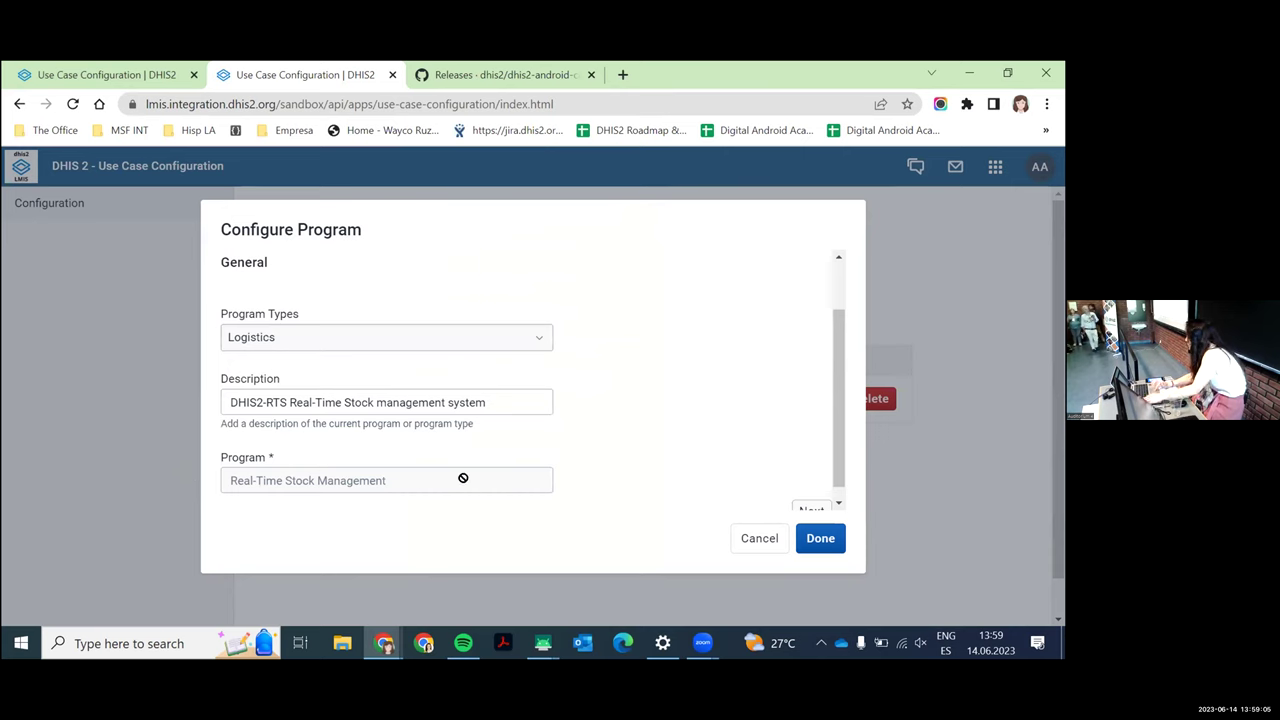
Step: Open Real-Time Stock Management on the mirrored phone and examine its transaction types, source facilities and delivery destinations
key("alt+Tab")
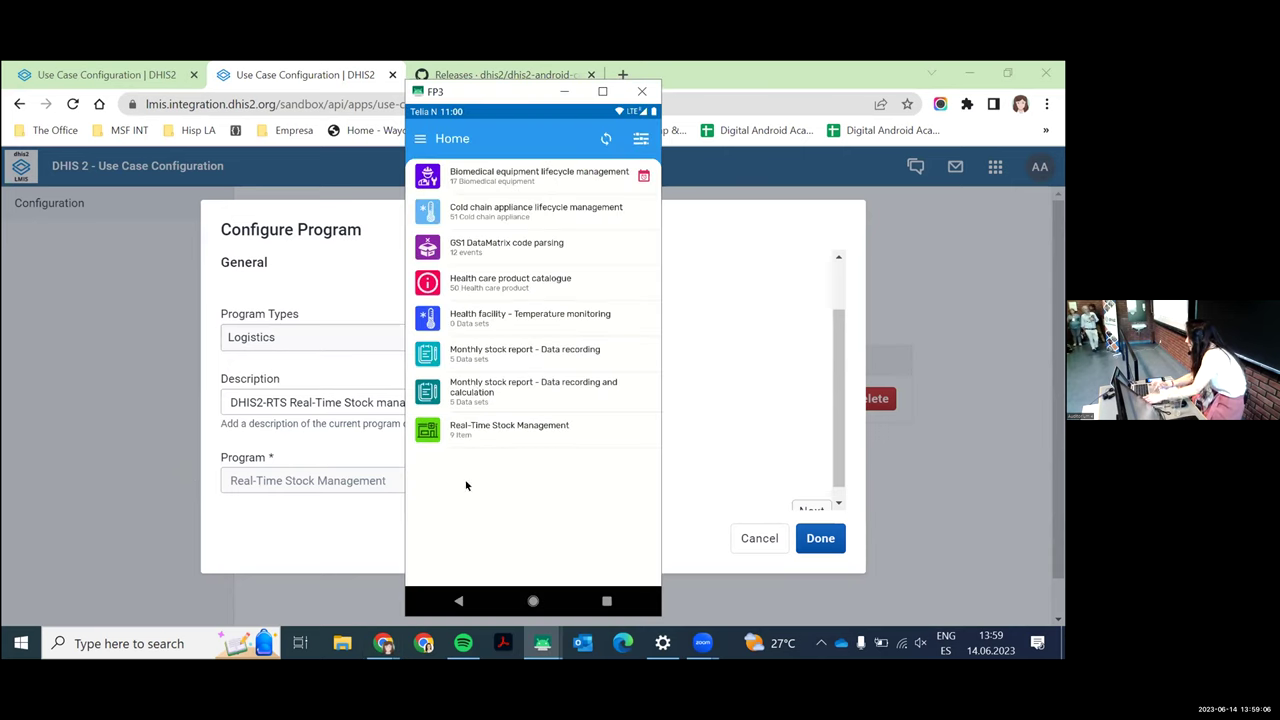
left_click(485, 428)
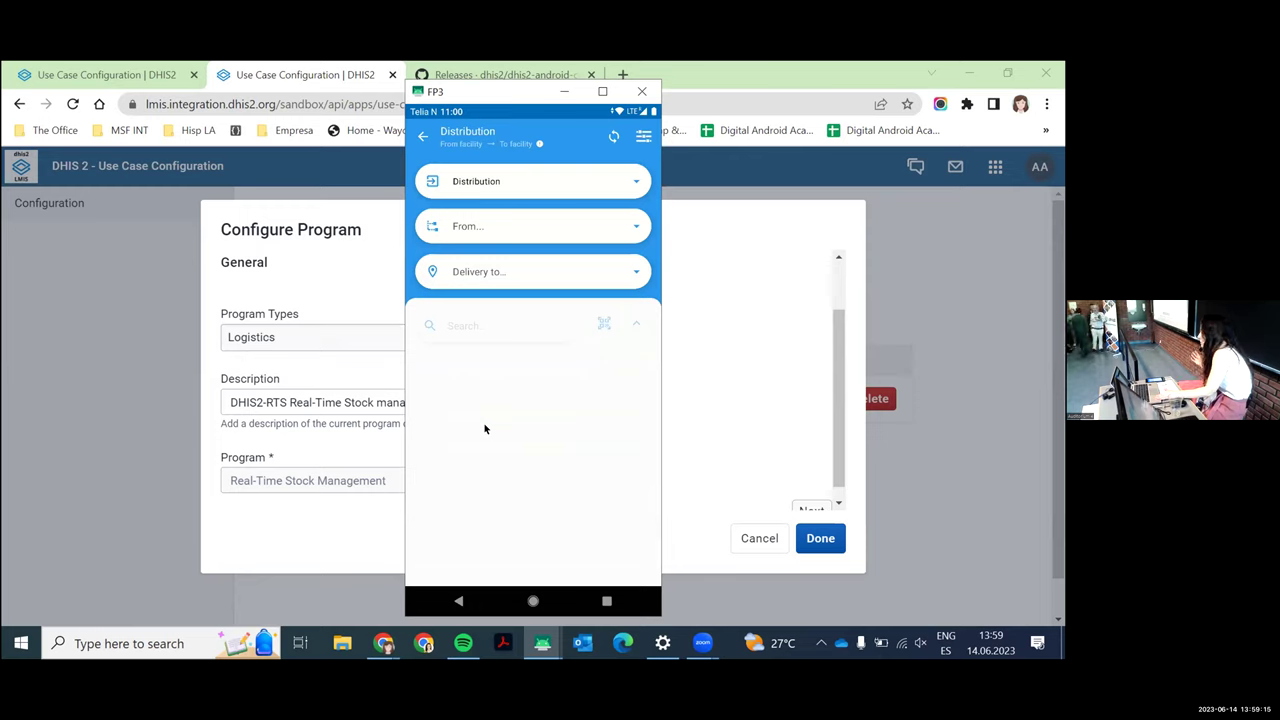
left_click(596, 178)
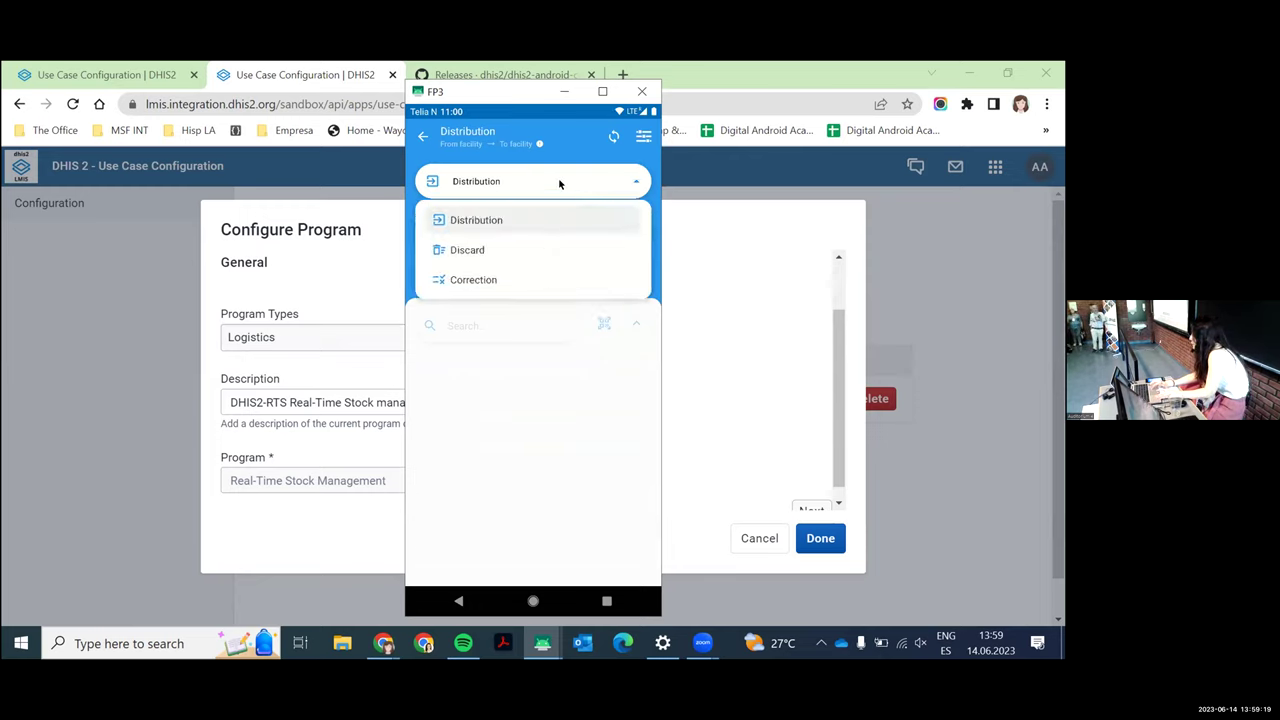
left_click(552, 218)
left_click(546, 232)
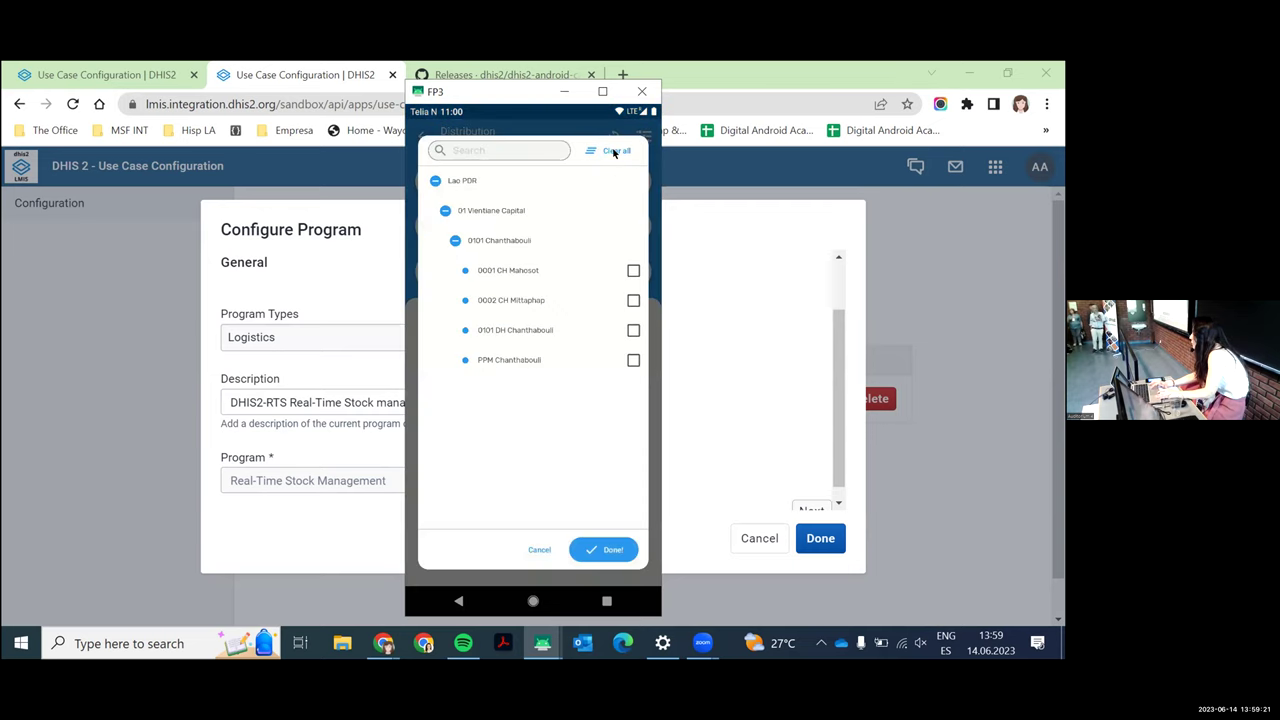
left_click(539, 549)
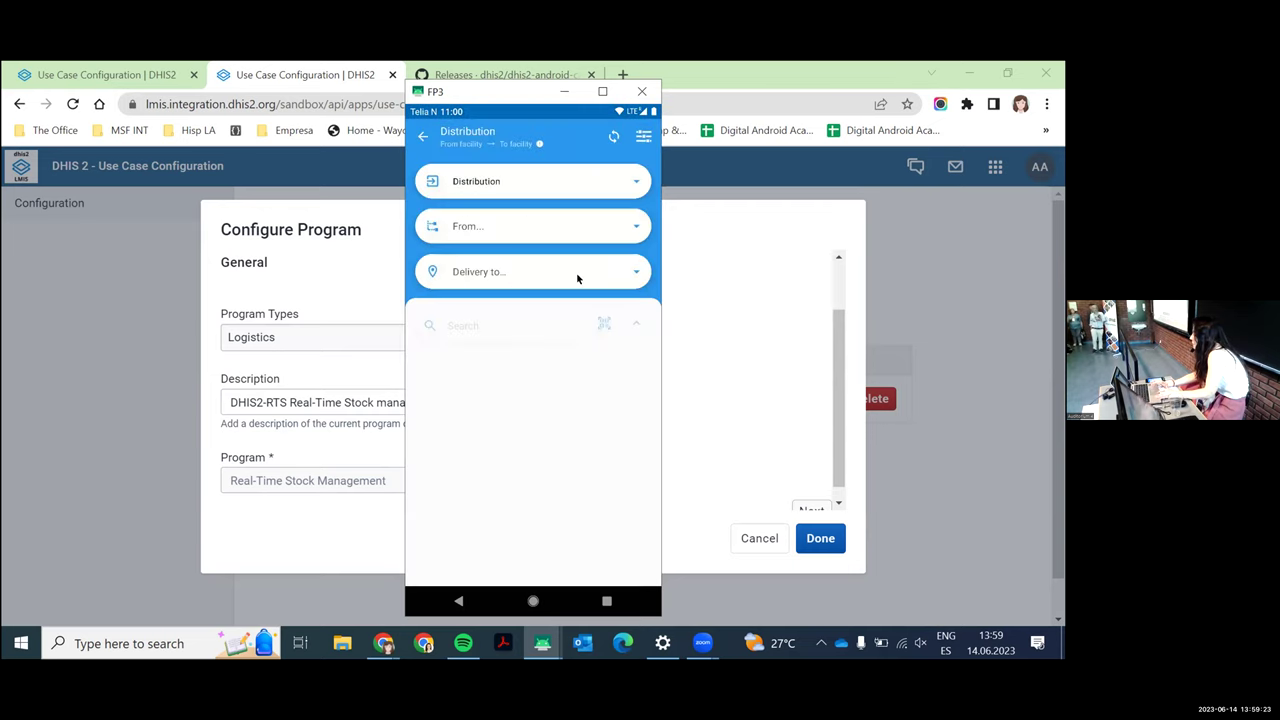
left_click(577, 278)
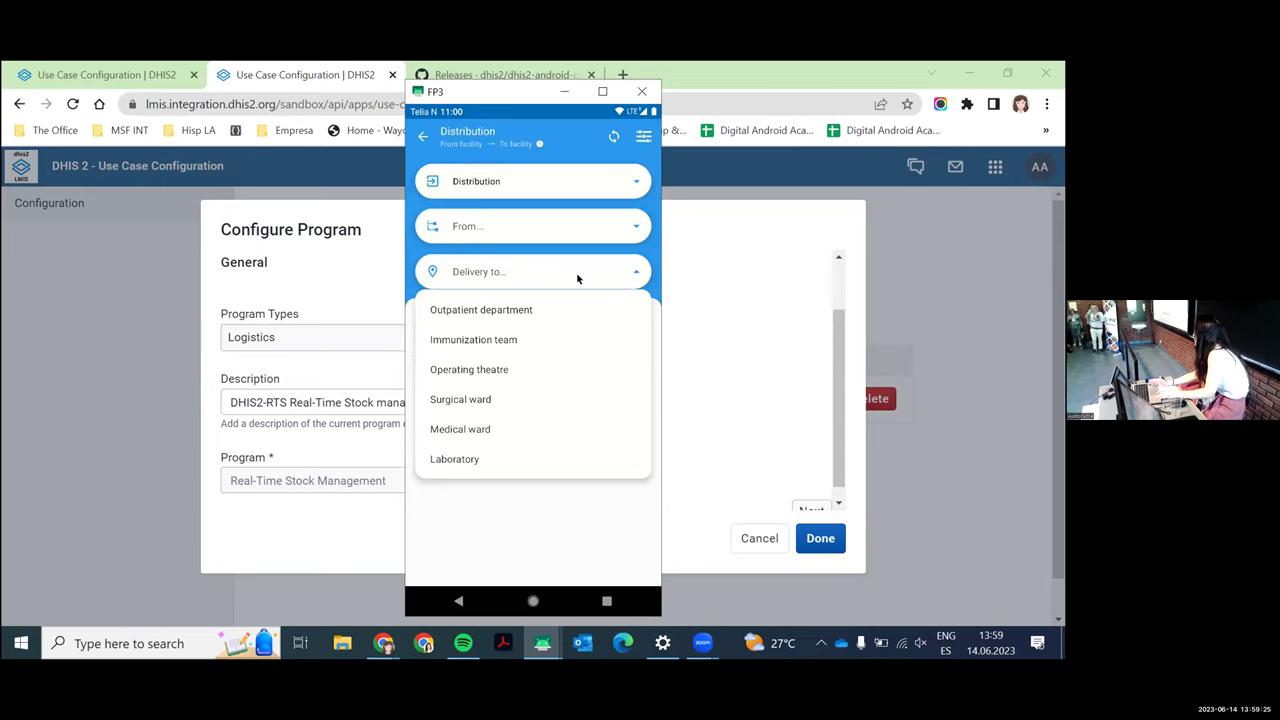
left_click(577, 278)
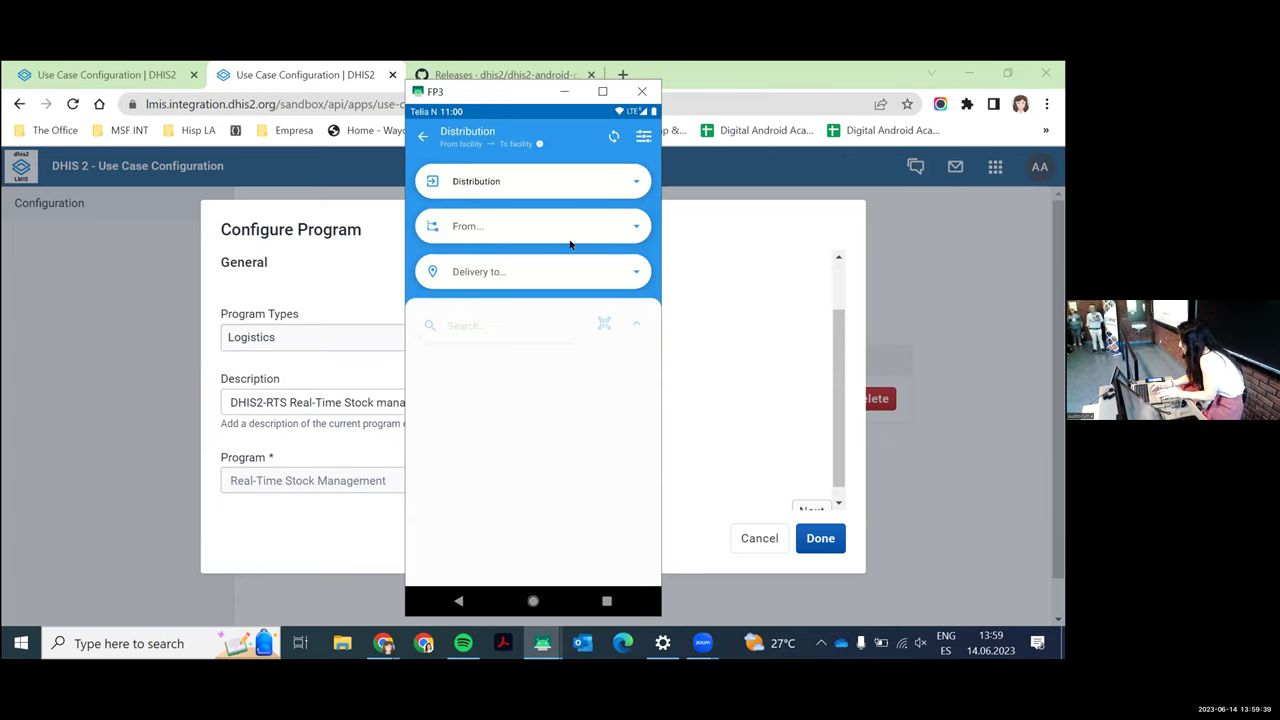
Step: Set the distribution from 0001 CH Mahosot to Outpatient department and open the item code scanner
left_click(605, 281)
left_click(534, 307)
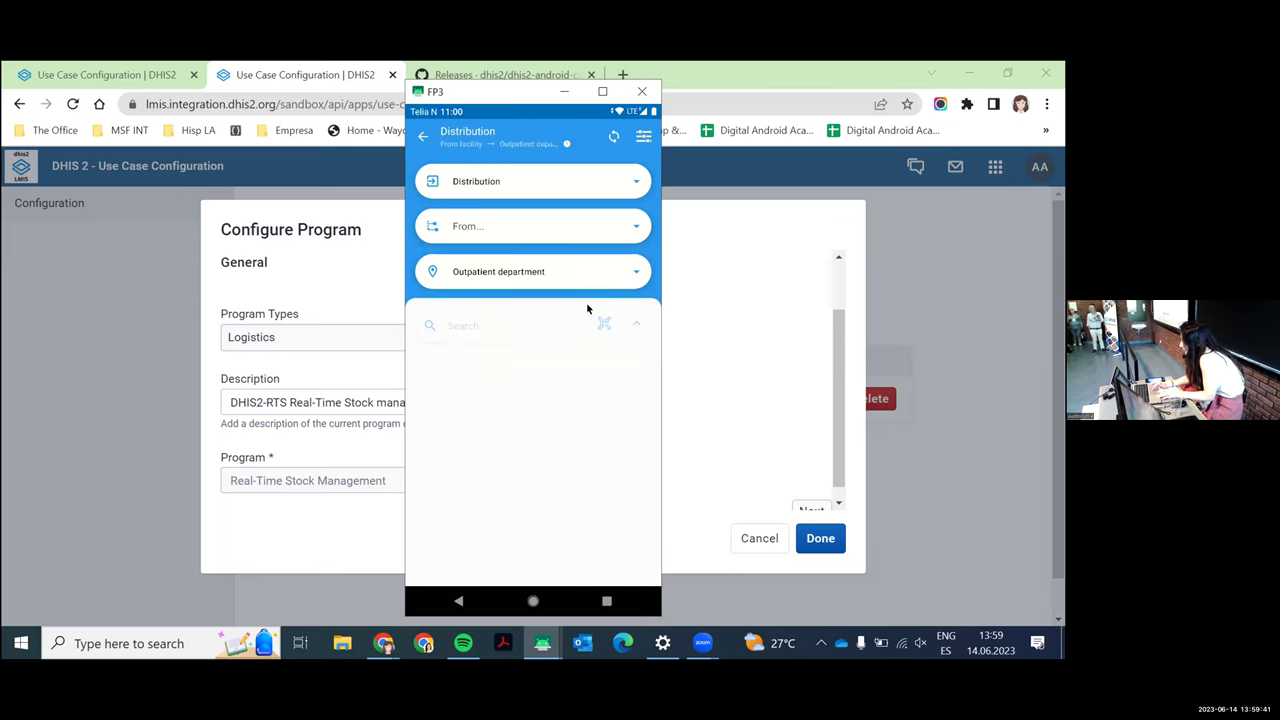
left_click(564, 232)
left_click(633, 271)
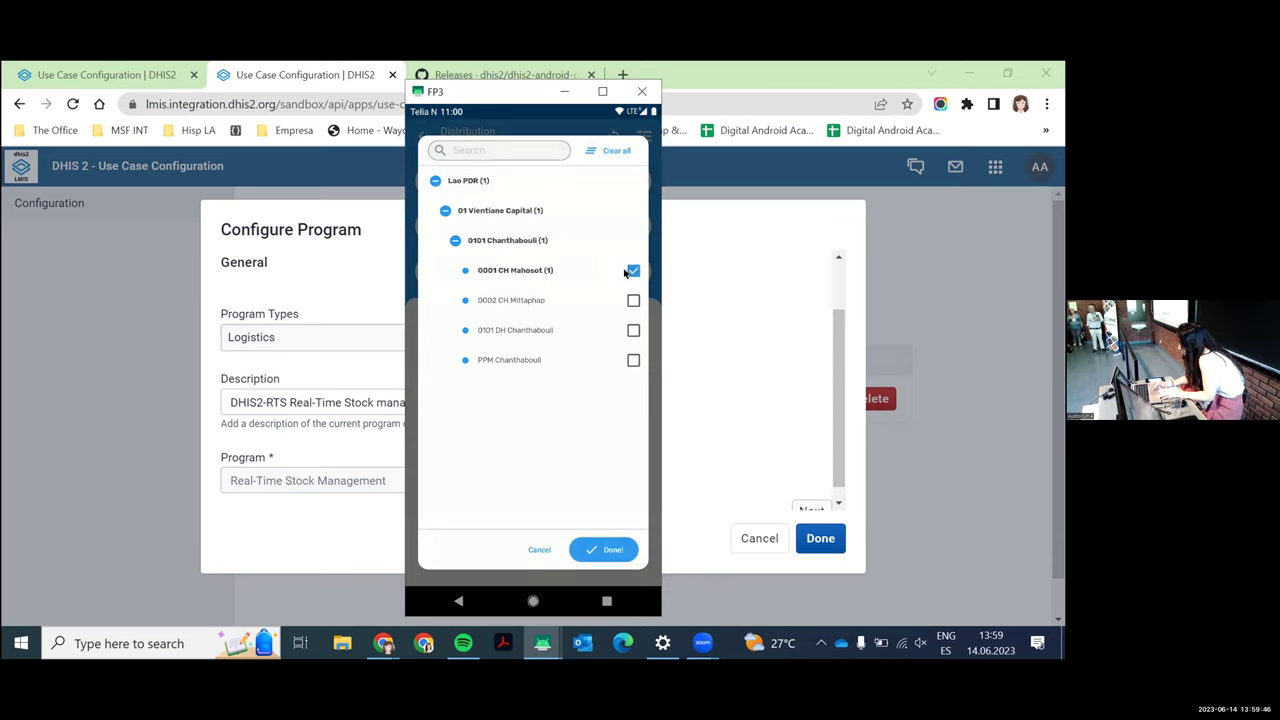
left_click(602, 549)
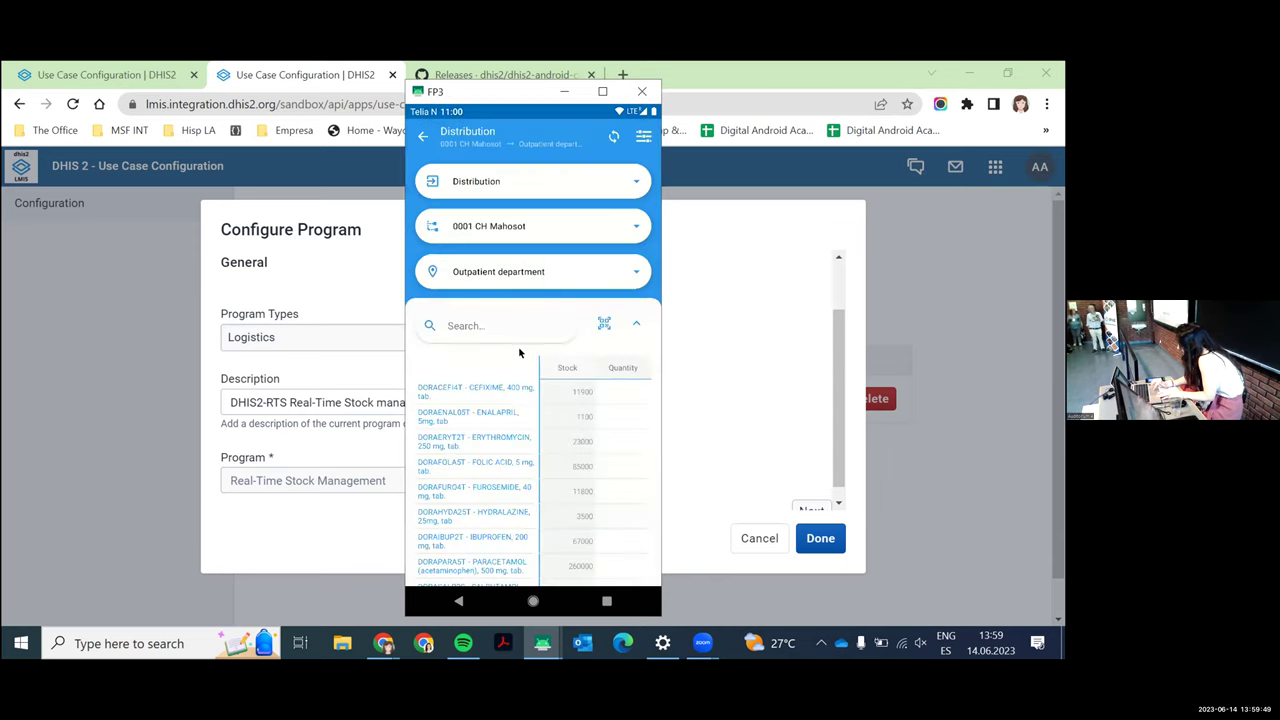
left_click(602, 320)
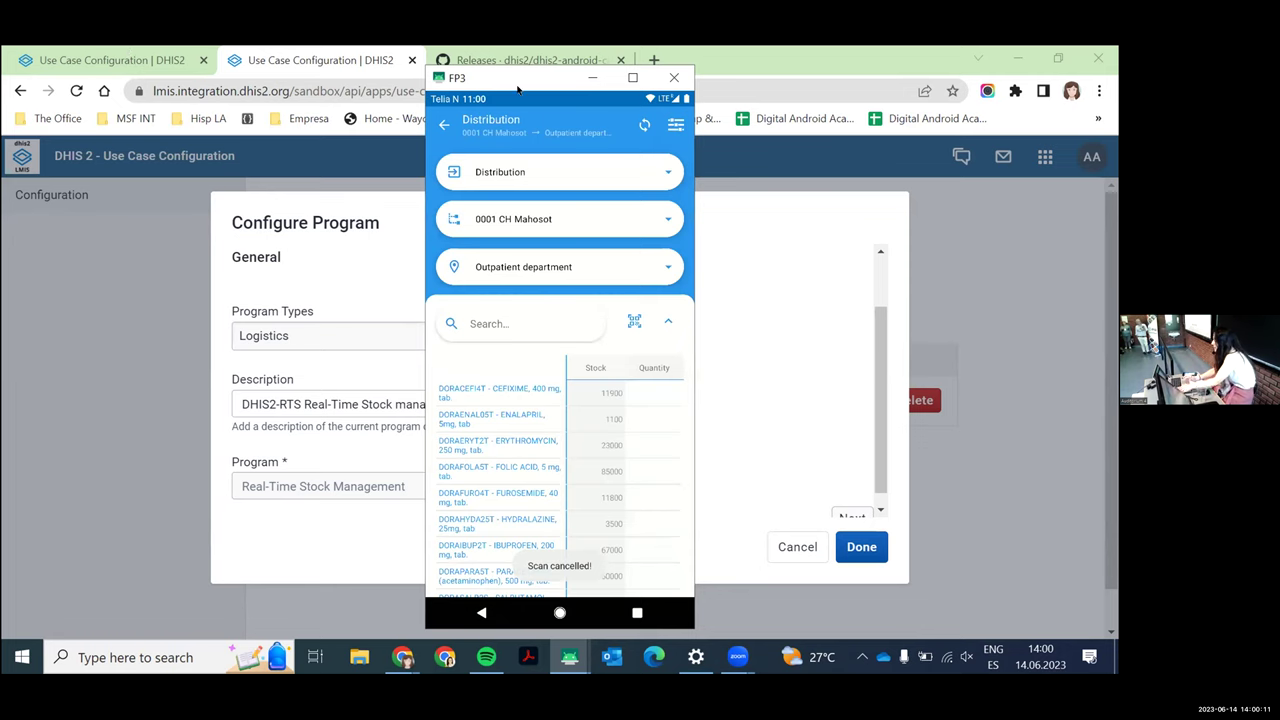
Step: Switch to the browser window with the Use Case Configuration documentation and bring up the presentation's Documentation slide
key("alt+Tab")
key("alt+Tab")
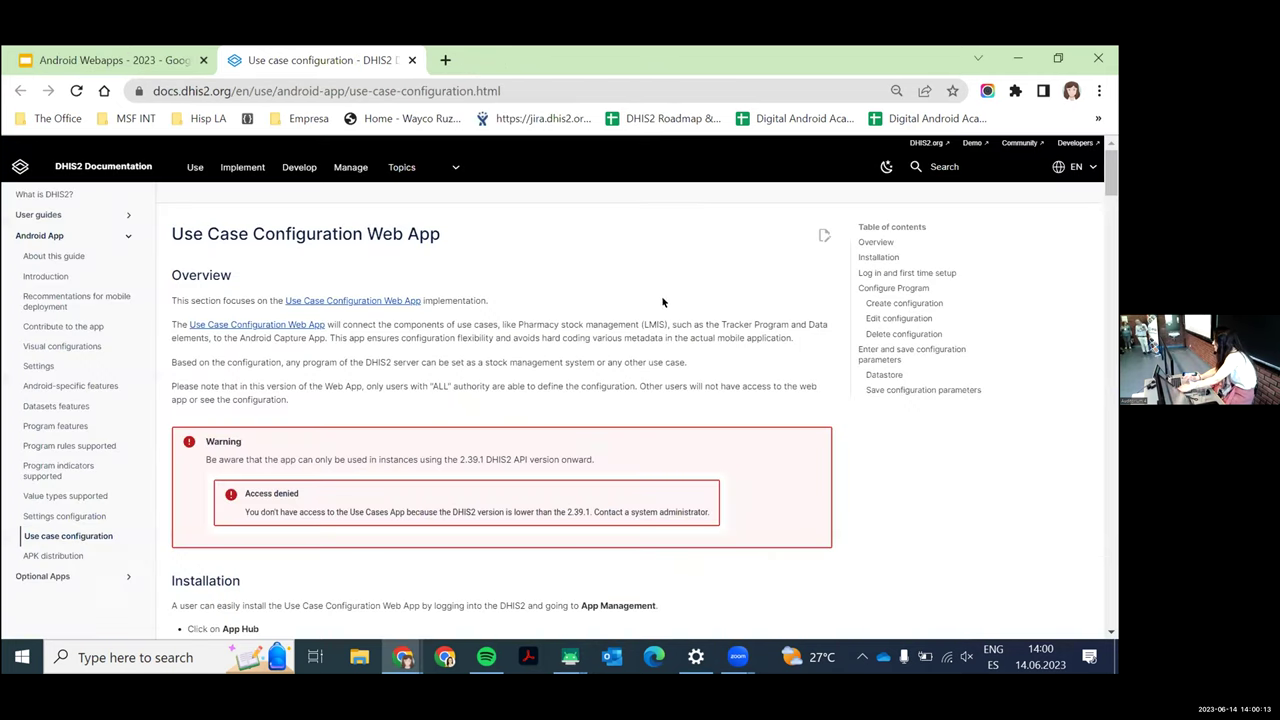
key("alt+Tab")
key("Tab")
key("Tab")
key("Tab")
key("Tab")
key("Tab")
key("Tab")
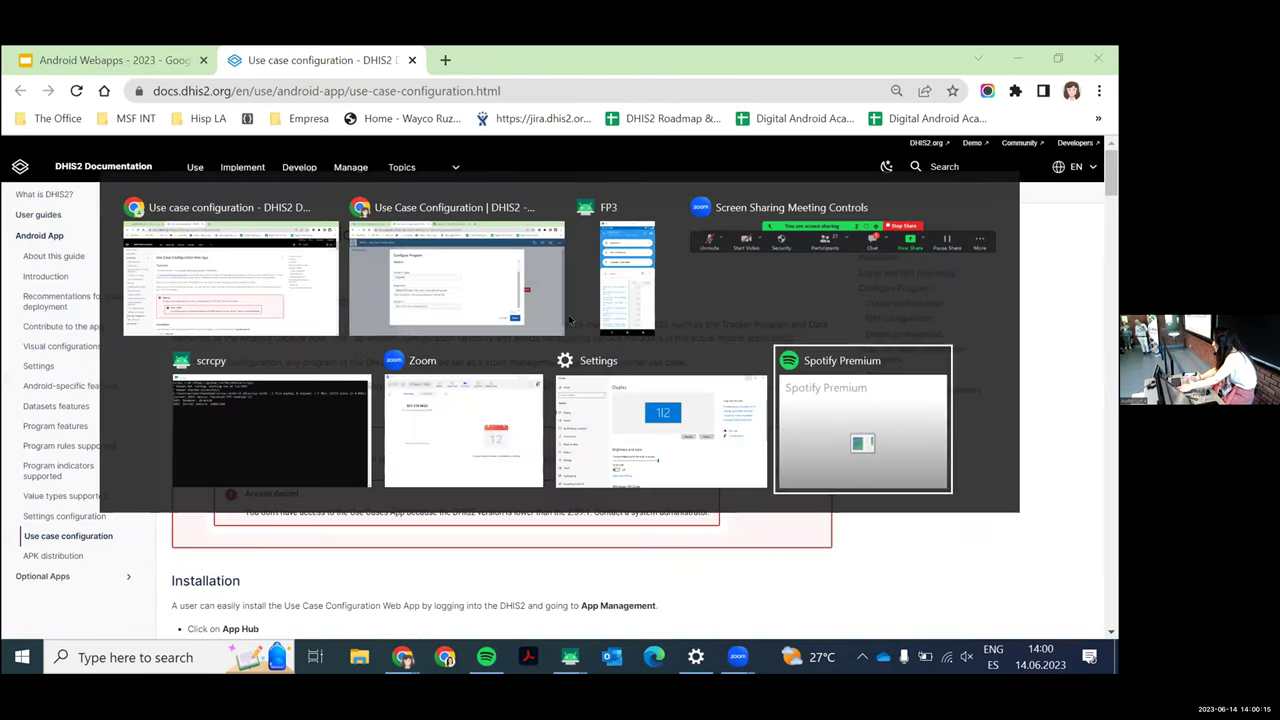
left_click(77, 52)
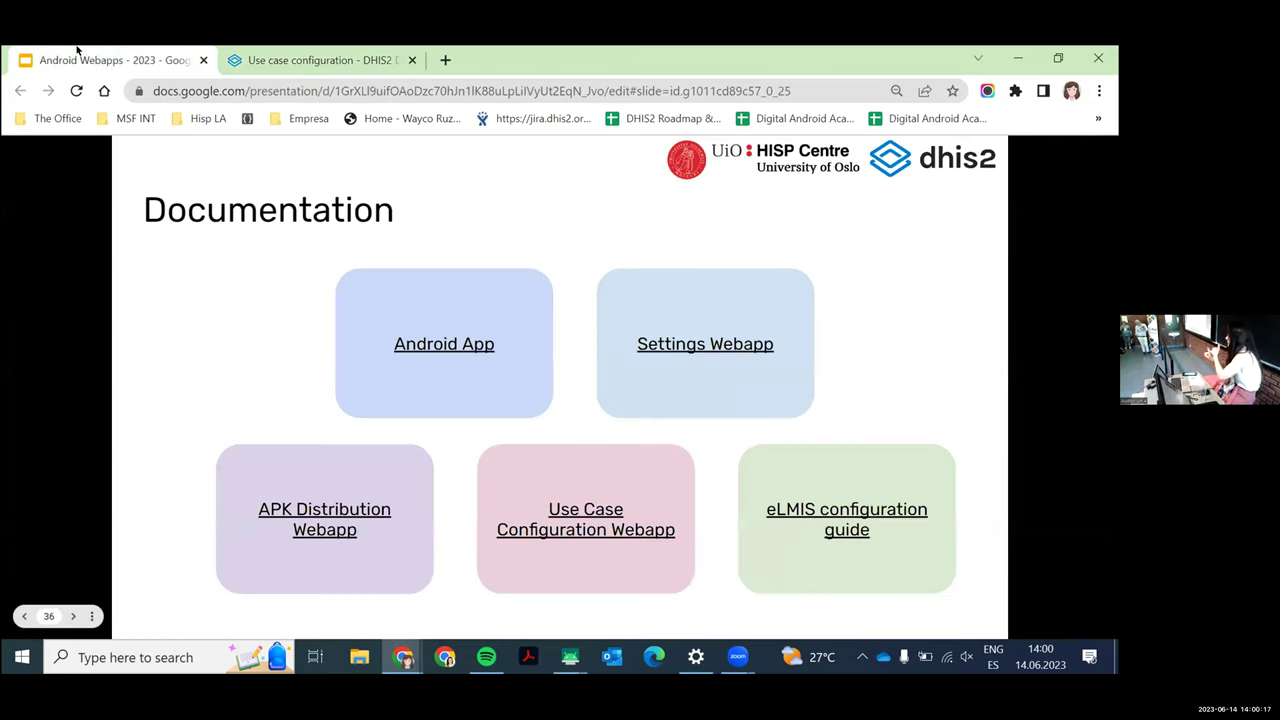